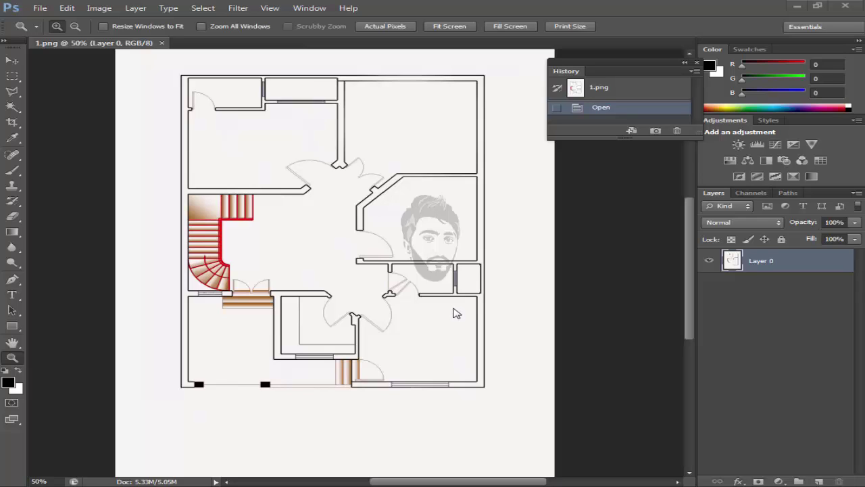
Step: Select the interior of the upper-left room of the floor plan with the Magic Wand
left_click(330, 248)
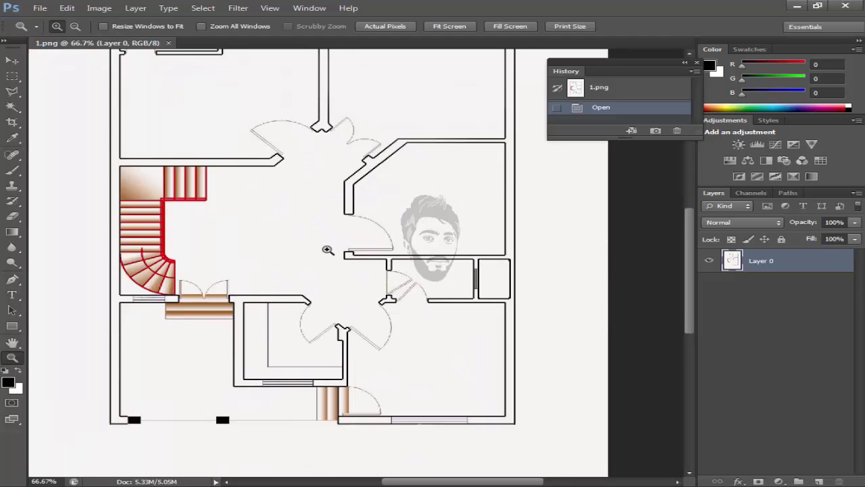
key("w")
left_click(206, 163)
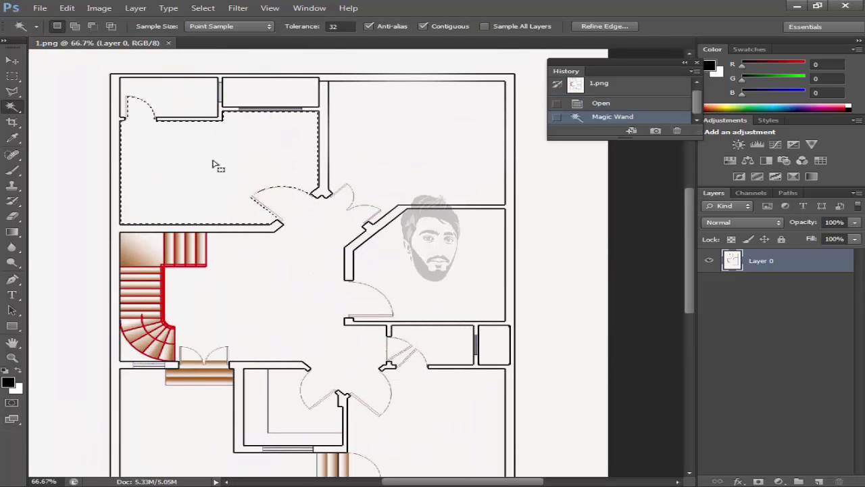
Step: Subtract the door swing area in the small room above from the selection with the Rectangular Marquee
key("z")
left_click(130, 103)
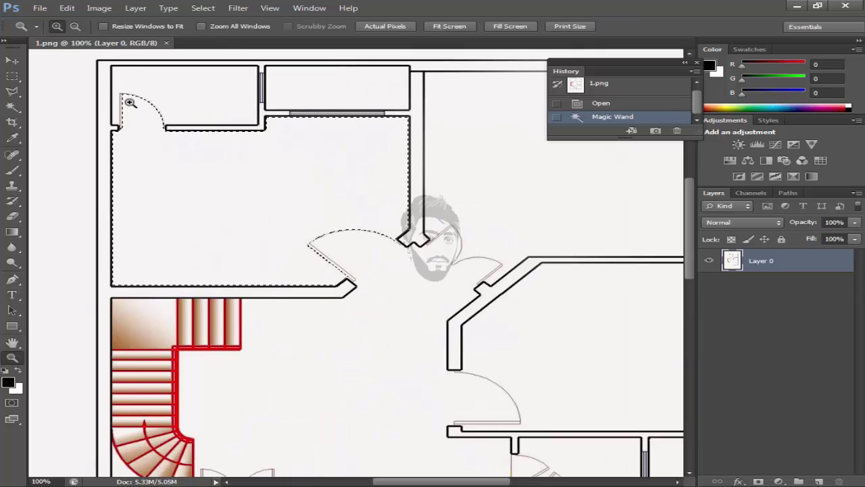
key("m")
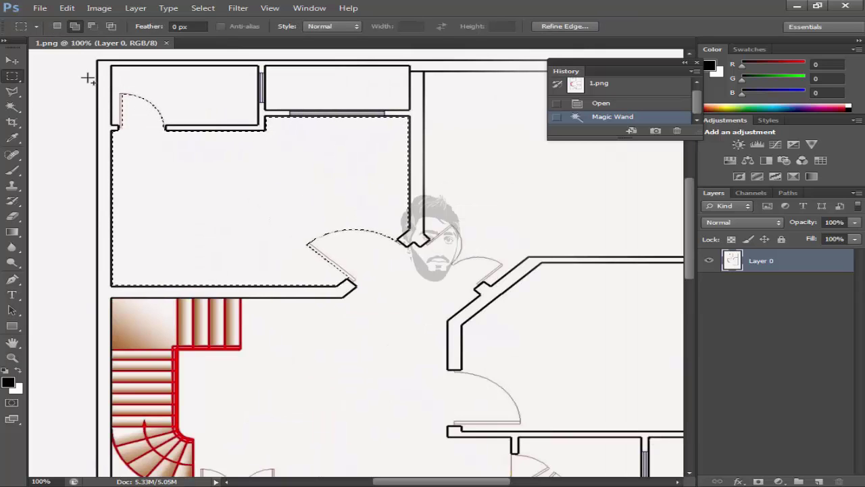
left_click(93, 26)
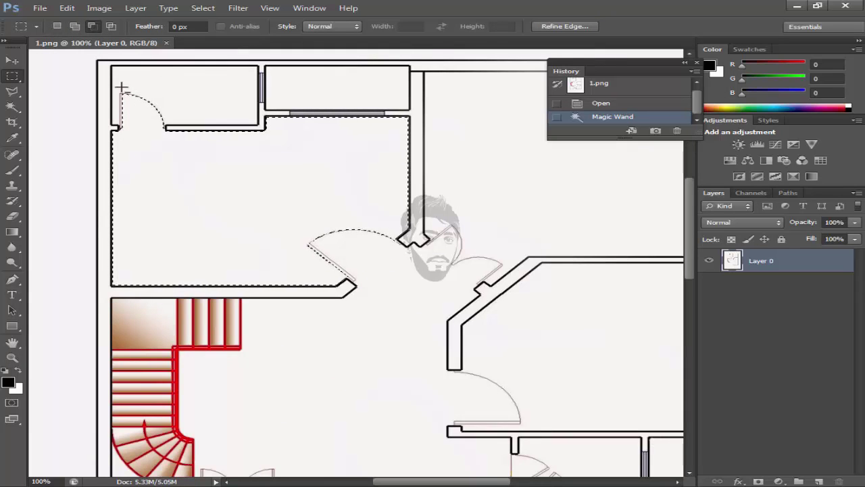
left_click_drag(114, 87, 185, 125)
key("z")
left_click(390, 248)
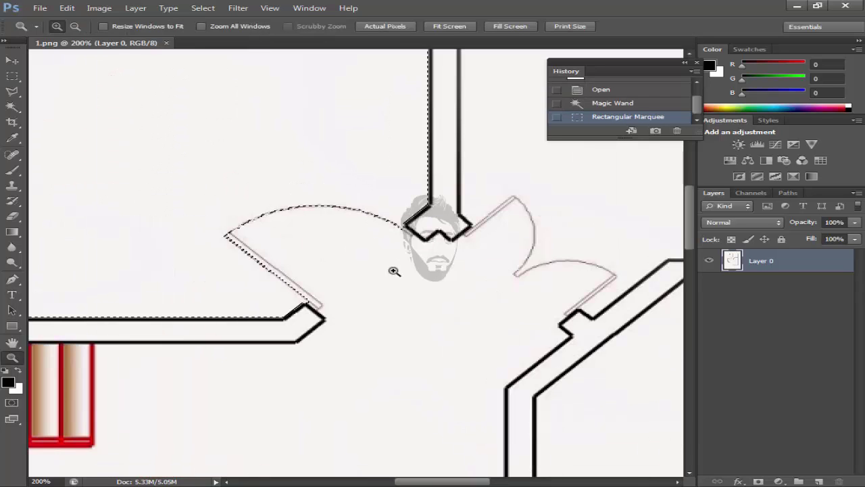
key("l")
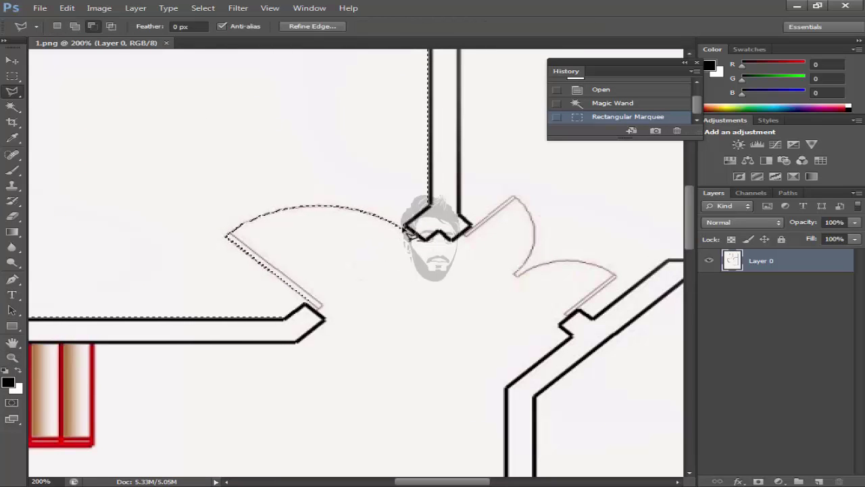
left_click(321, 307)
left_click(183, 230)
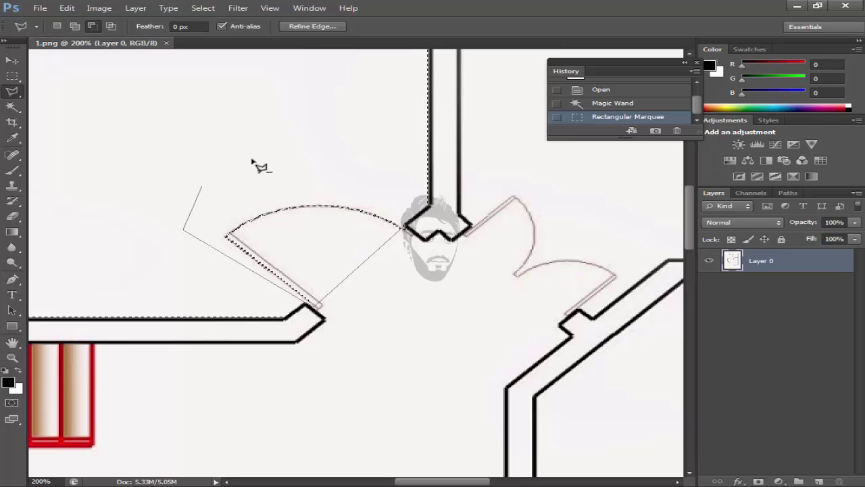
key("Escape")
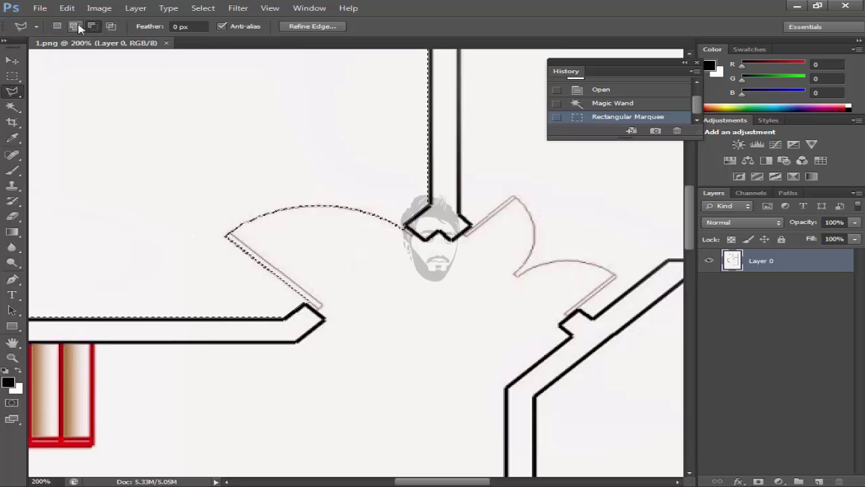
Step: Add the door swing at the upper-left room's angled doorway to the selection, using the Polygonal Lasso in add mode
left_click(321, 308)
left_click(187, 245)
left_click(232, 166)
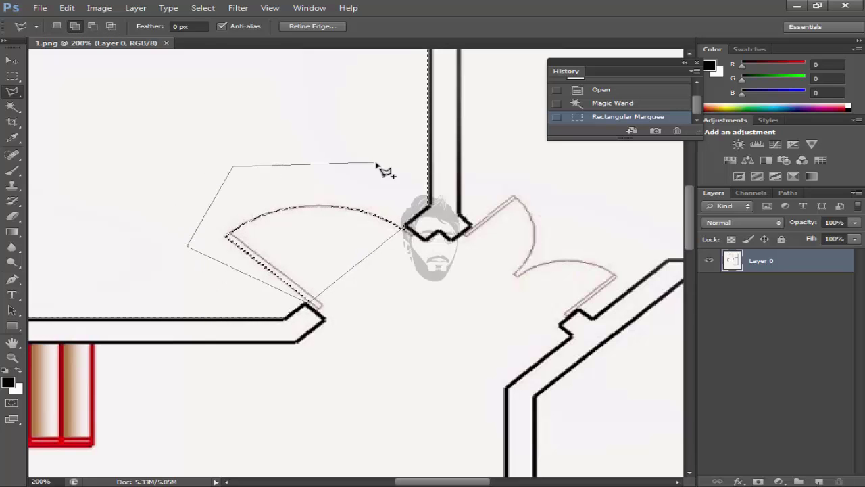
double_click(411, 231)
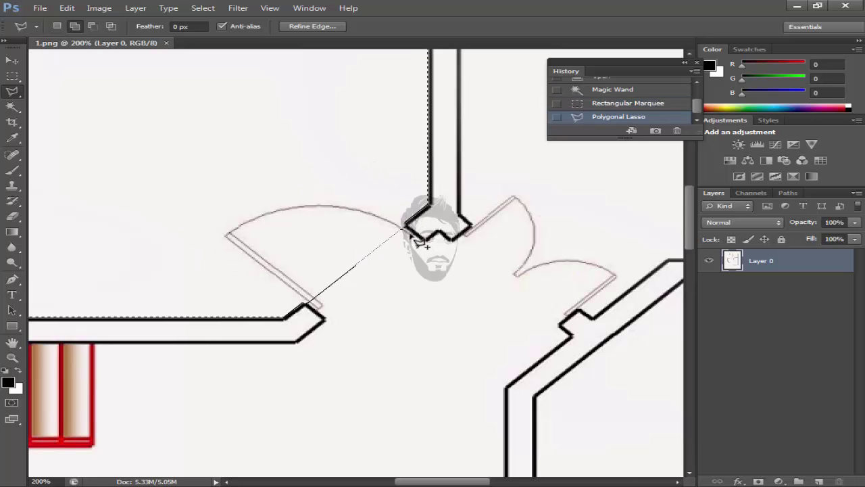
Step: Add the upper-right room to the existing selection with the Magic Wand
scroll(419, 236, "up", 1)
key("z")
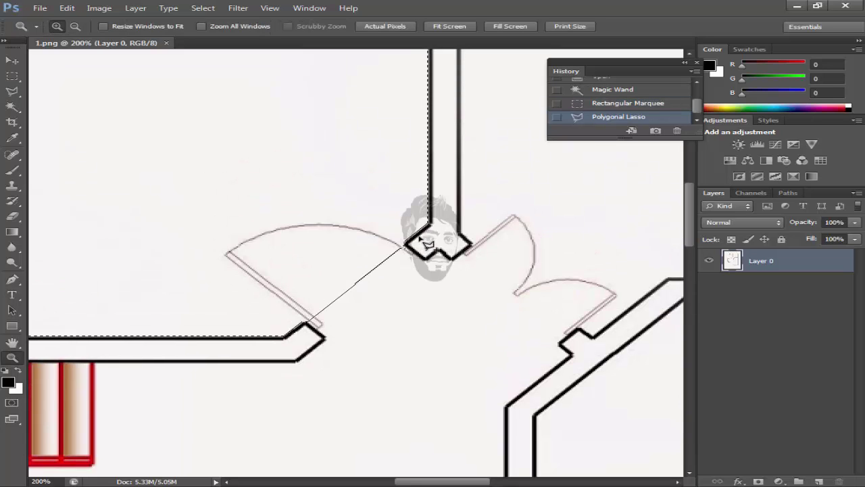
right_click(513, 199)
left_click(566, 207)
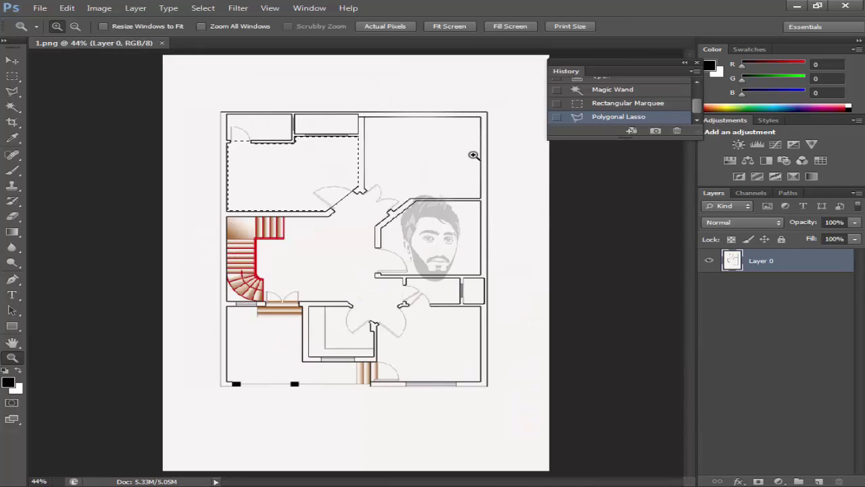
key("w")
left_click(451, 150)
key("ctrl+z")
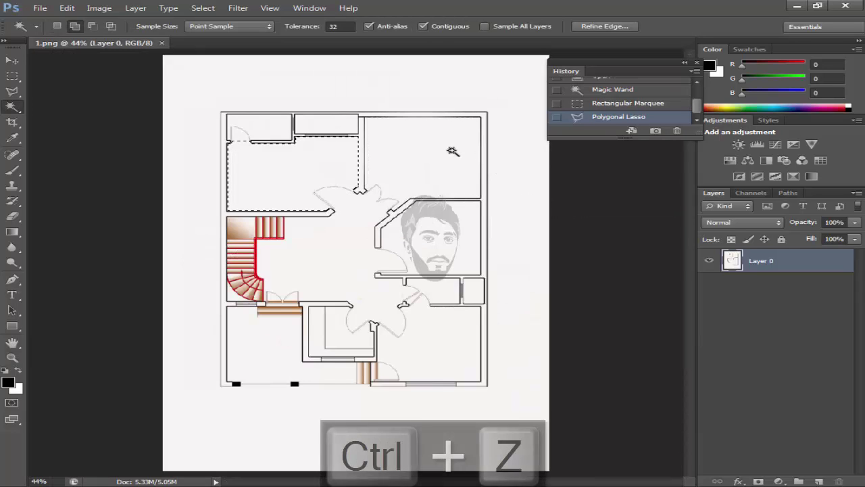
key("ctrl+z")
Step: Add the double-door swing area at the upper-right room's entrance to the selection with the Polygonal Lasso
key("z")
left_click(446, 148)
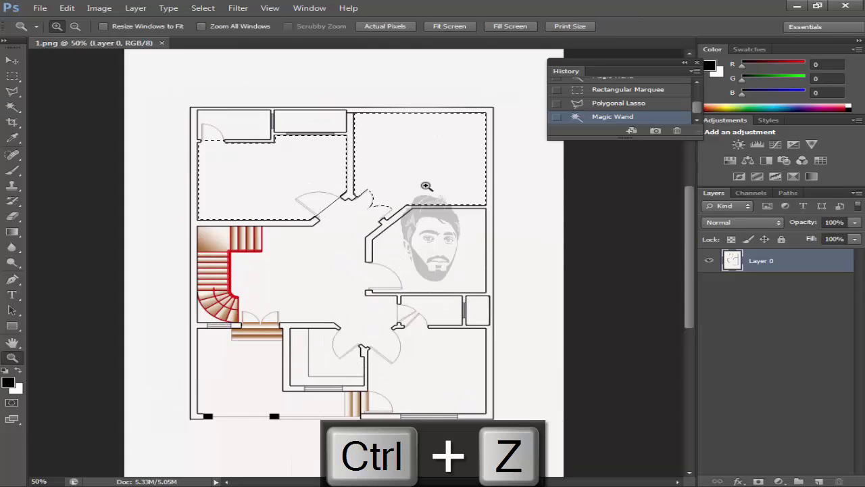
left_click(392, 202)
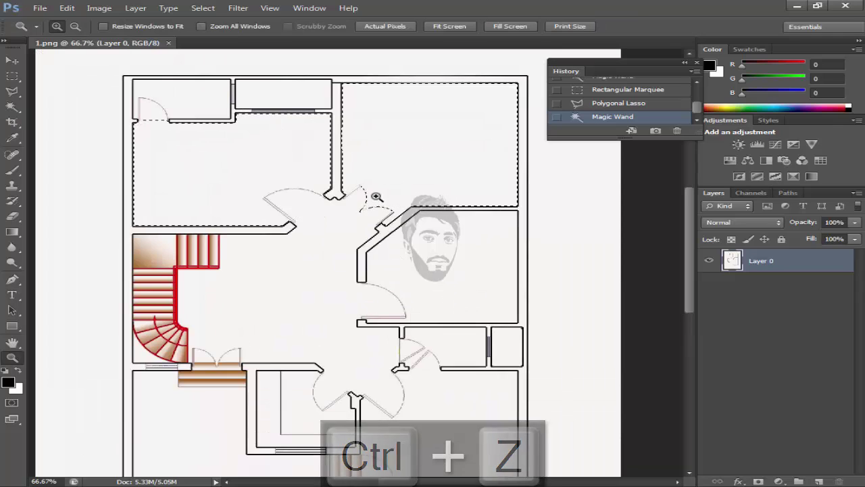
left_click(368, 200)
left_click(360, 203)
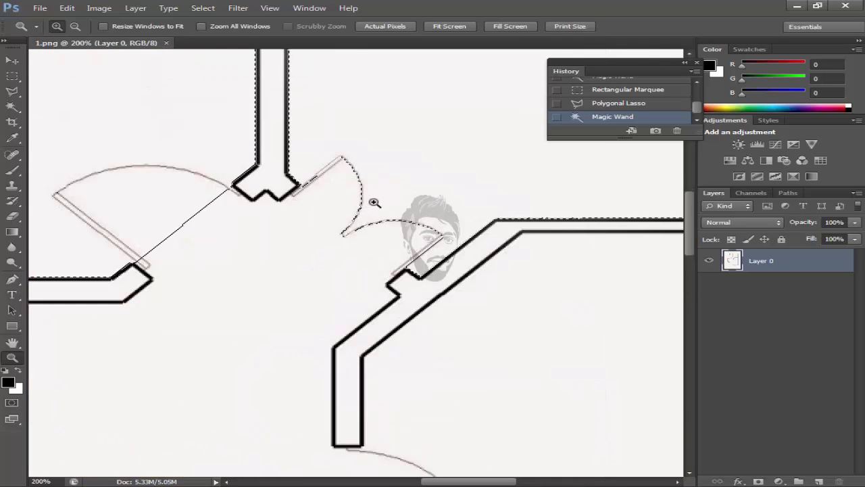
key("l")
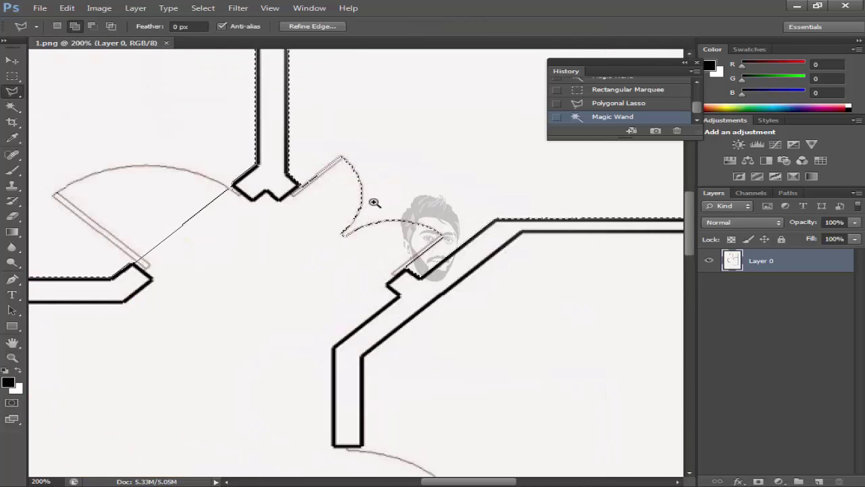
left_click(299, 184)
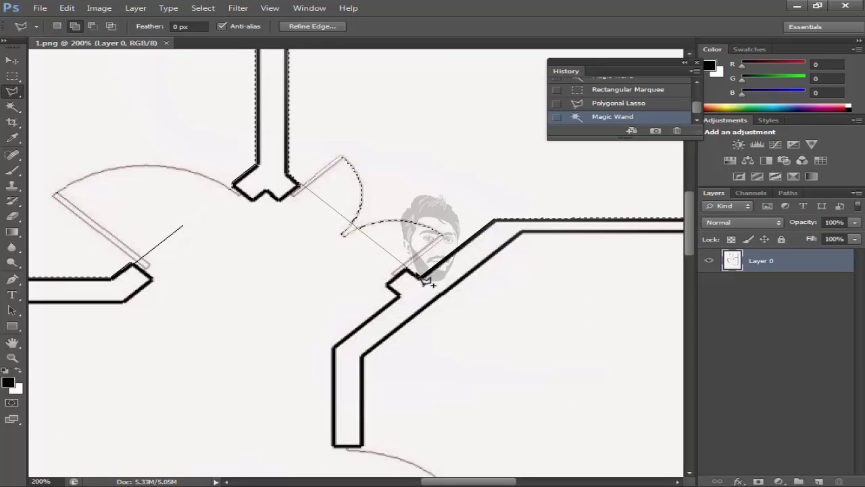
left_click(408, 129)
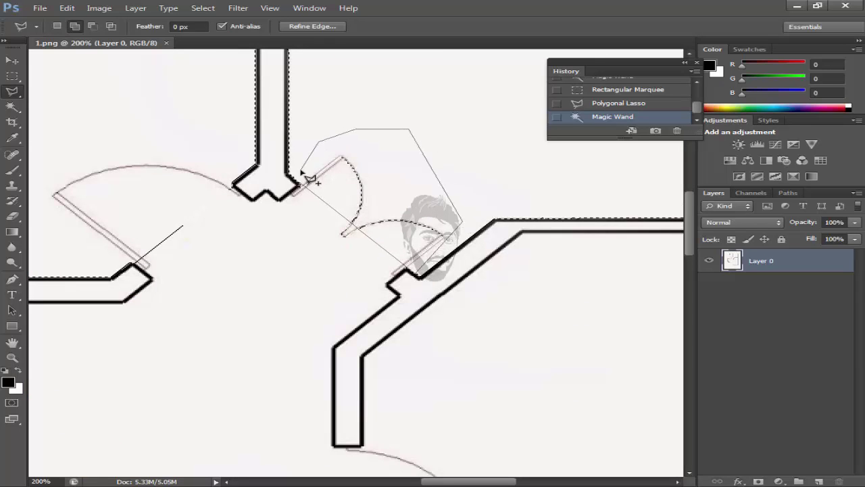
left_click(310, 190)
Step: Add the middle room on the plan's right side to the selection with the Magic Wand
scroll(406, 247, "down", 2)
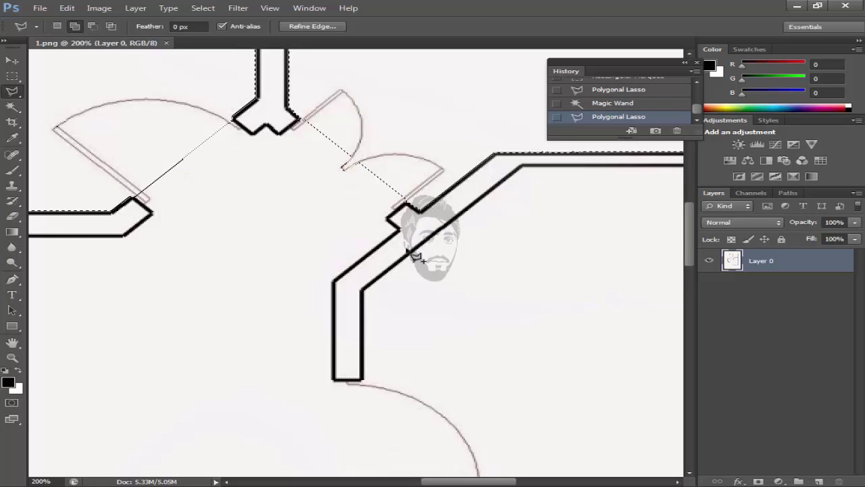
key("z")
right_click(421, 253)
left_click(450, 261)
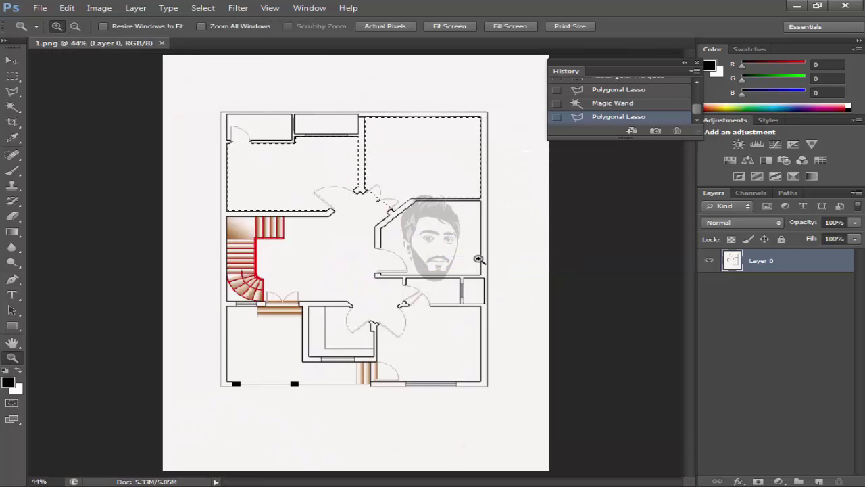
left_click(471, 253)
left_click(467, 250)
key("w")
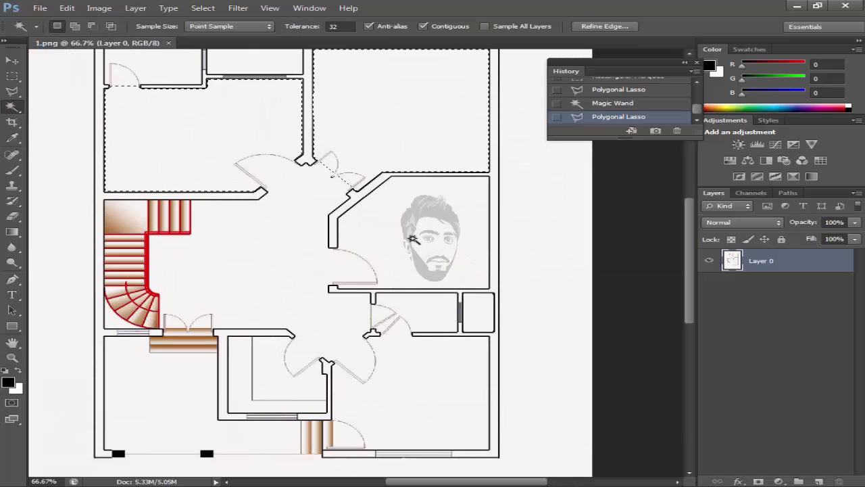
left_click(413, 238, "shift")
Step: Add the door and its swing area at the middle-right room's doorway to the selection with the Polygonal Lasso
key("z")
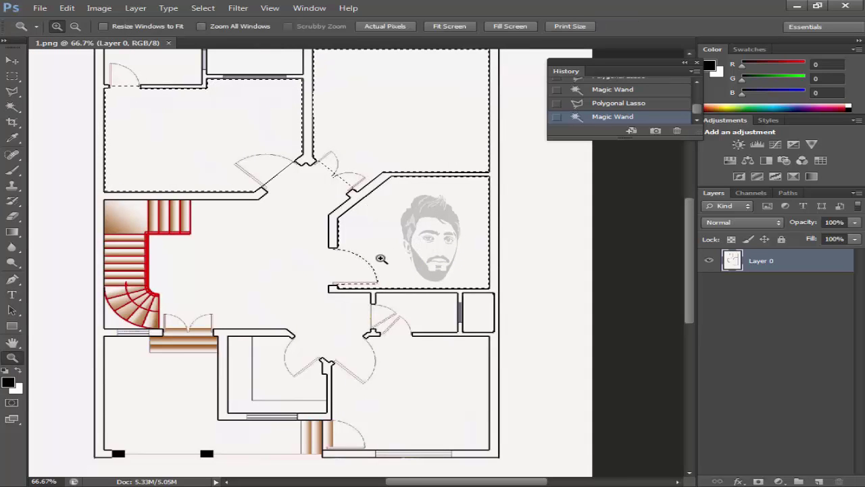
left_click(381, 258)
left_click(334, 271)
key("l")
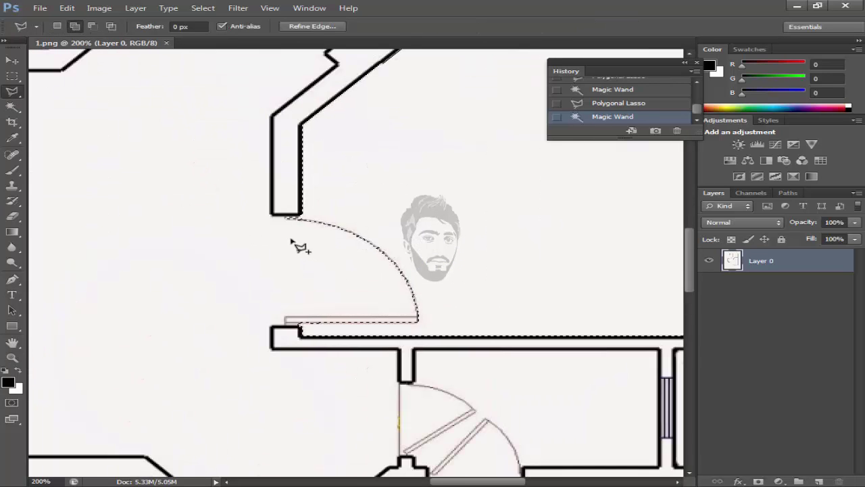
left_click(287, 217)
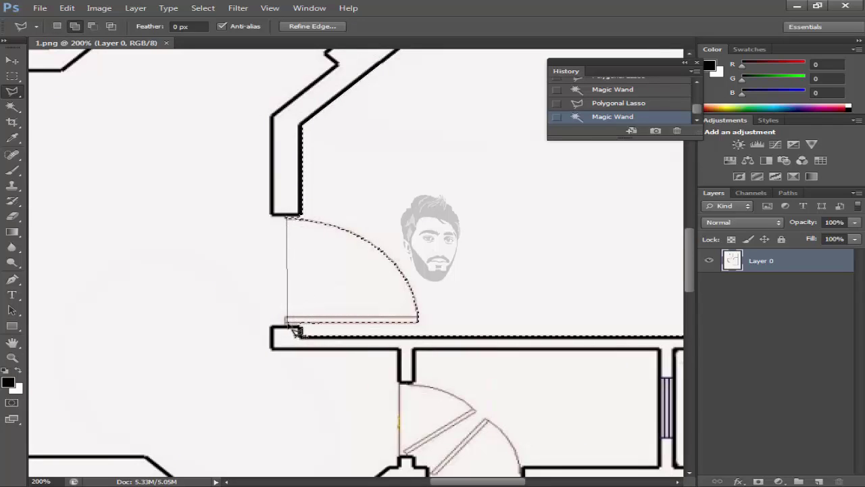
left_click(422, 211)
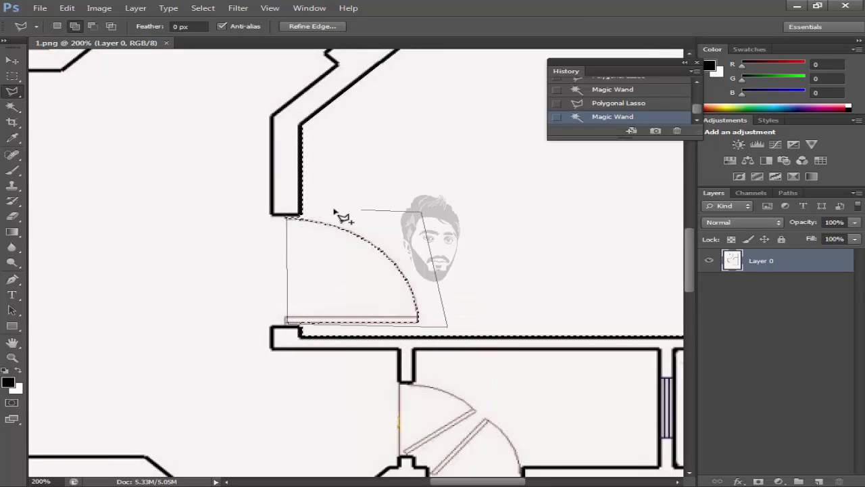
left_click(292, 221)
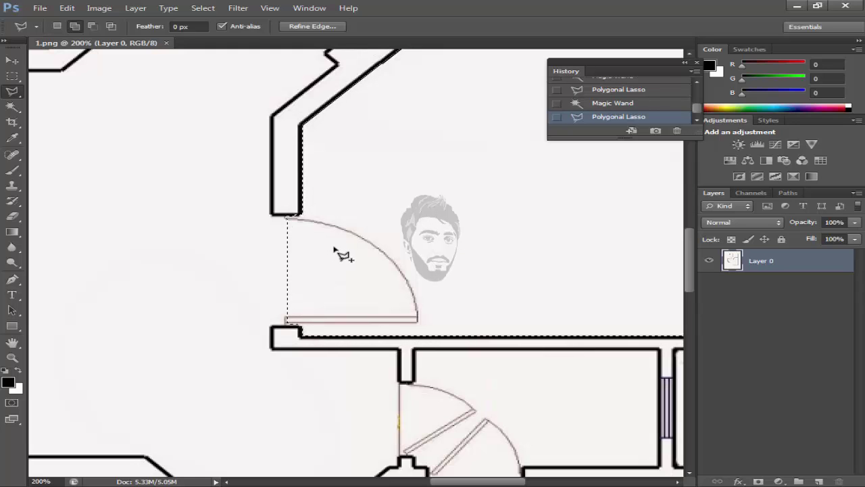
Step: Create a Pattern fill layer over the three selected rooms with the grey-brown wood pattern, and shift the pattern's position upward
scroll(344, 254, "down", 3)
key("z")
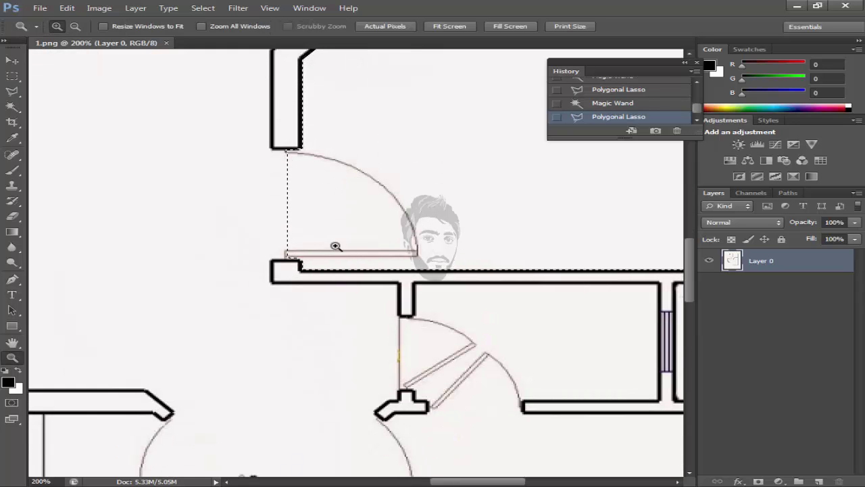
right_click(335, 246)
left_click(366, 251)
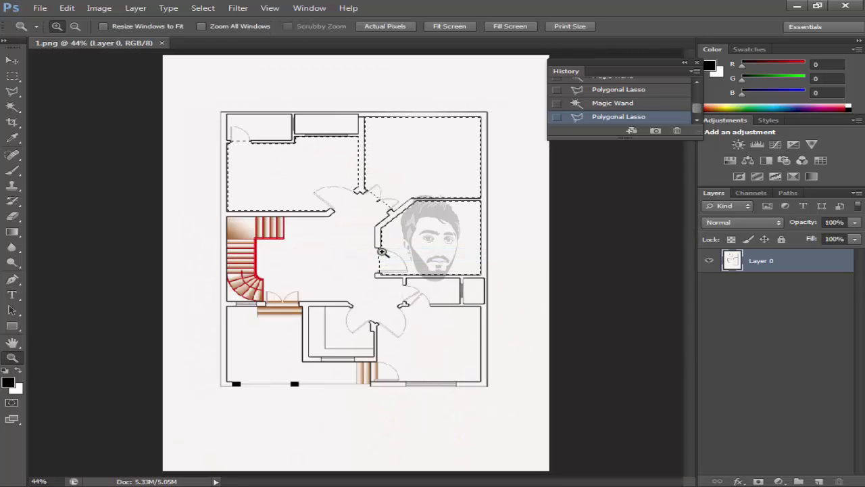
left_click(778, 481)
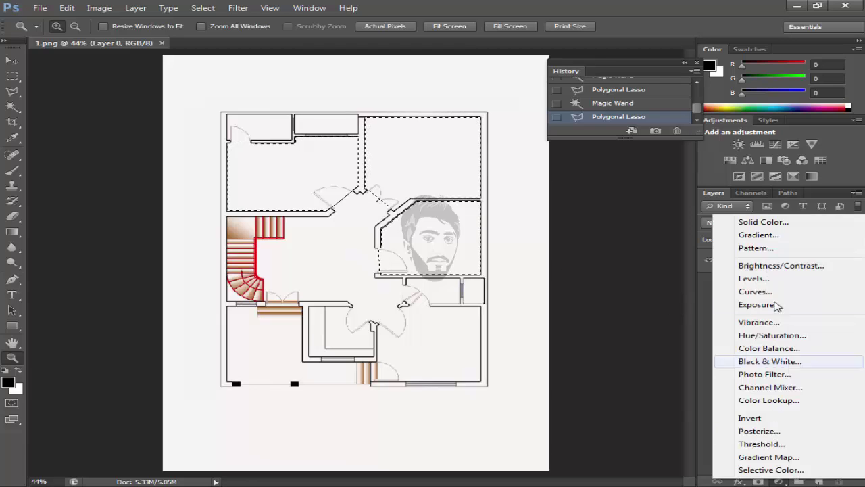
left_click(752, 248)
left_click(554, 174)
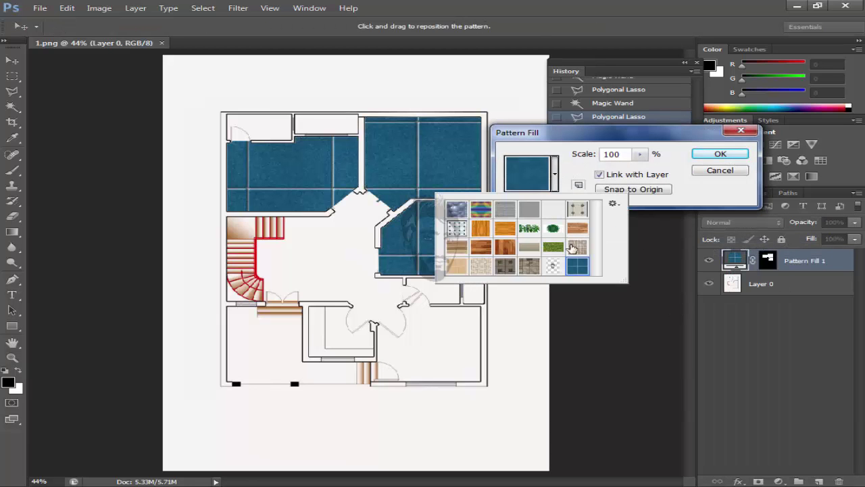
left_click(530, 246)
left_click(450, 160)
left_click_drag(415, 155, 416, 92)
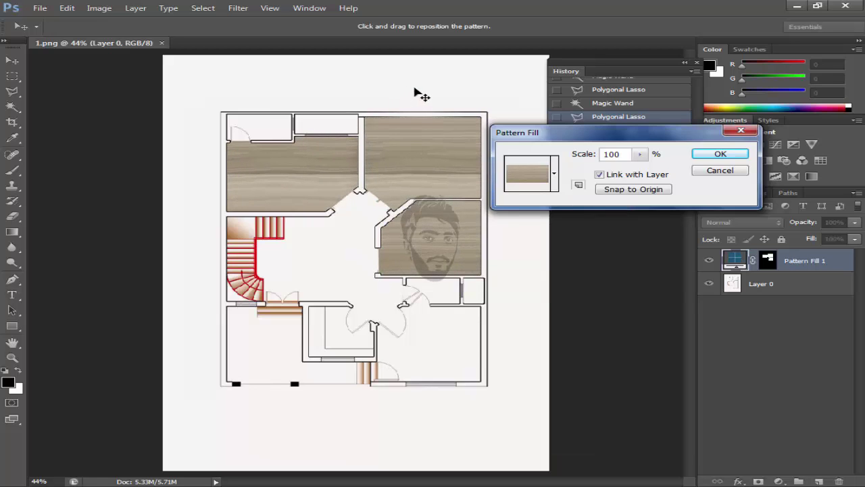
Step: Set the wood pattern fill's scale to 268%, reposition the pattern within the three rooms, and confirm the fill
left_click(554, 174)
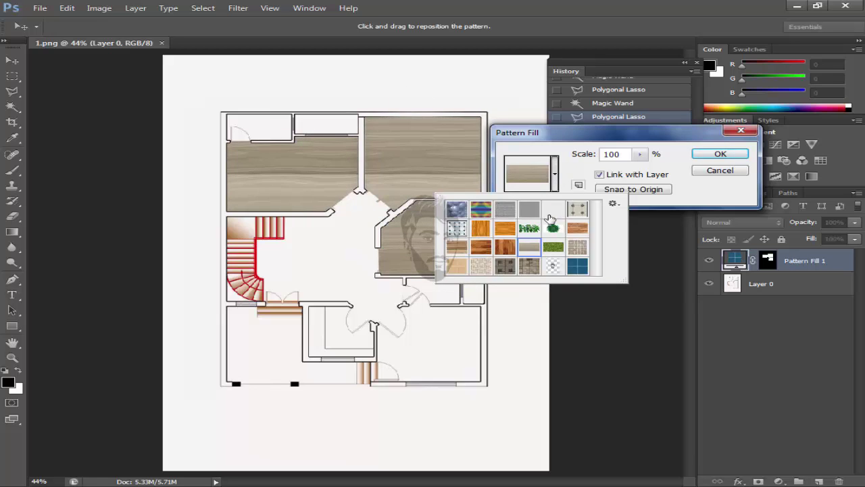
left_click(585, 159)
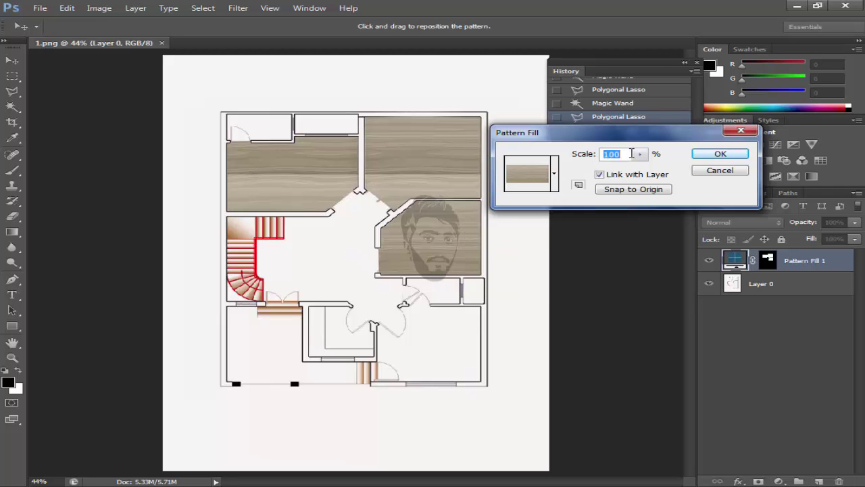
left_click(639, 155)
left_click_drag(644, 171, 654, 173)
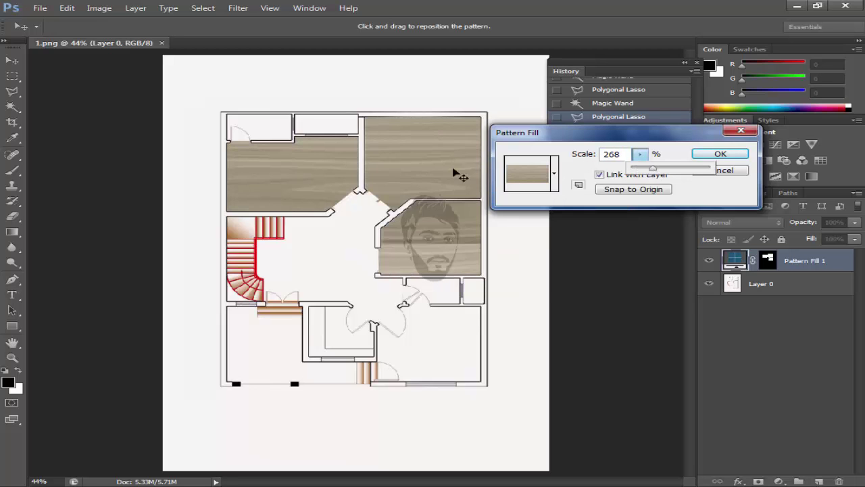
left_click_drag(459, 175, 360, 30)
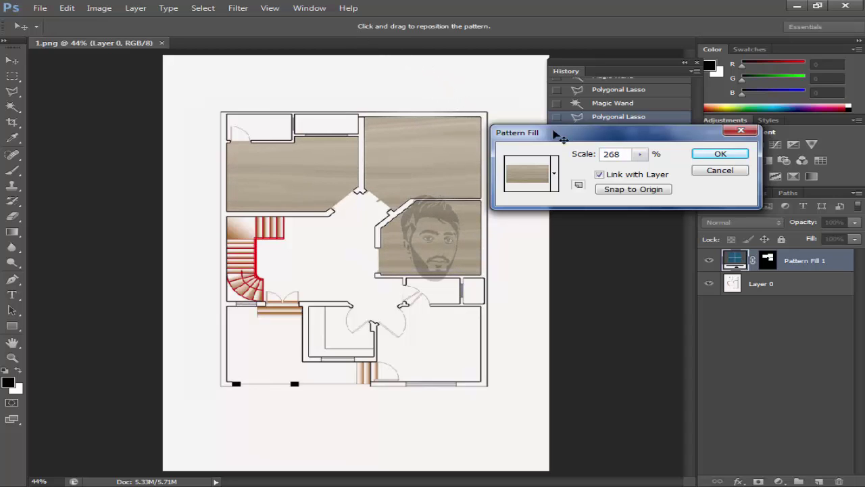
left_click(718, 154)
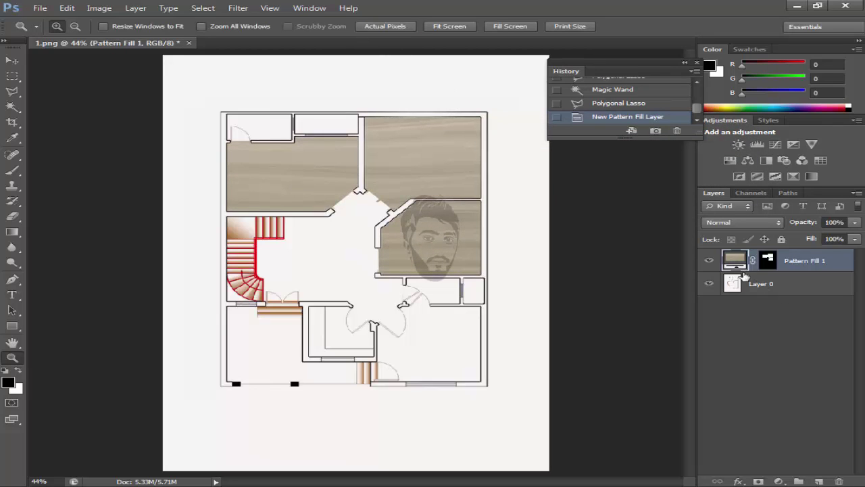
Step: Hide the Pattern Fill 1 layer and select the connected outer and inner walls on Layer 0 with the Magic Wand
left_click(708, 260)
left_click(750, 284)
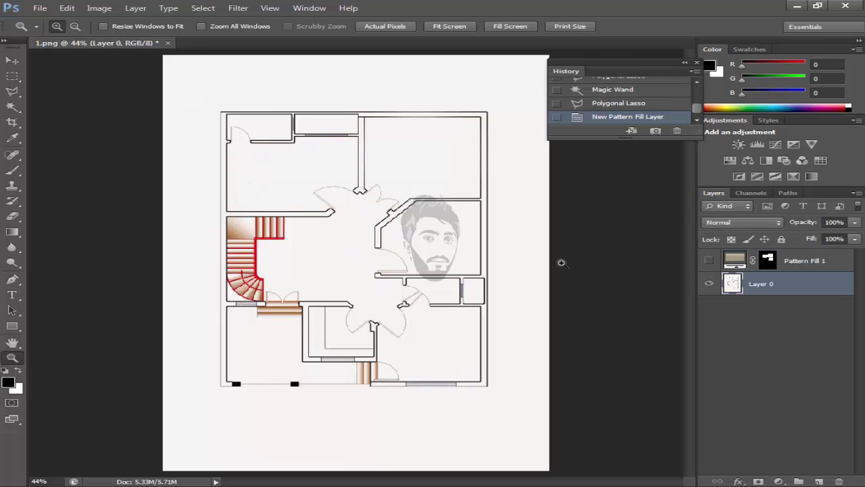
key("w")
left_click(482, 247)
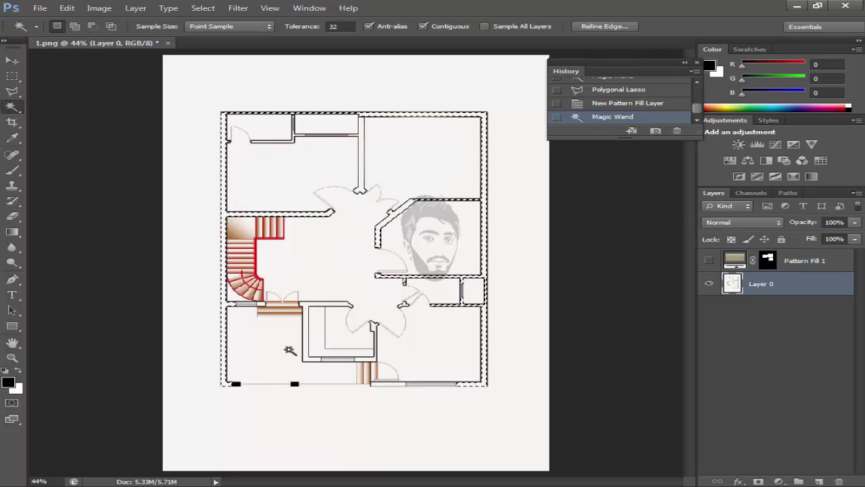
left_click(305, 333, "shift")
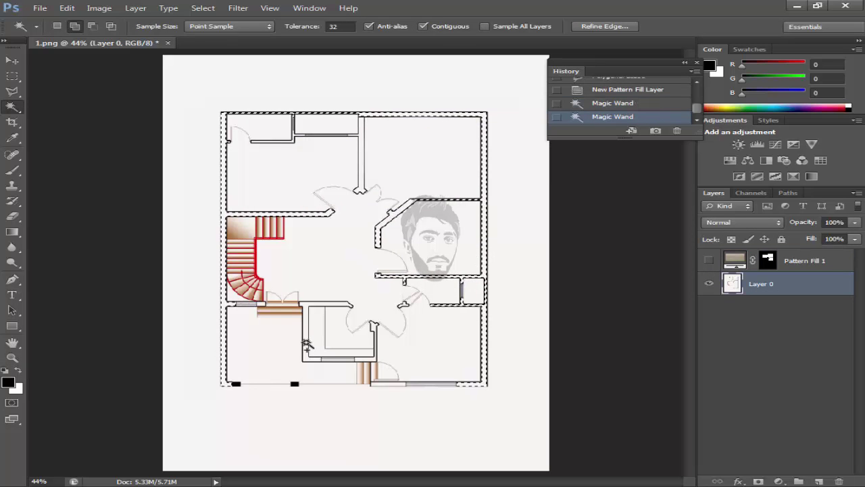
Step: Add the remaining wall segments around the lower rooms, including the one beside the bottom window, to the selection with the Magic Wand
key("z")
left_click(370, 352)
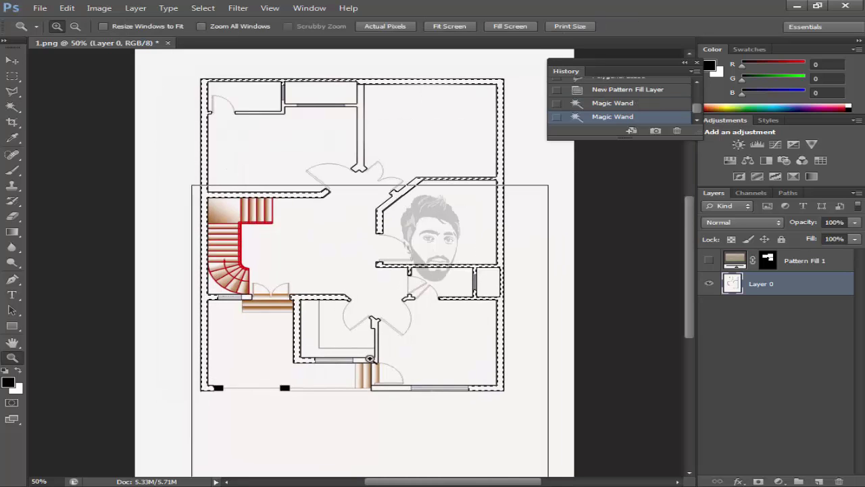
left_click(370, 359)
left_click(370, 358)
key("w")
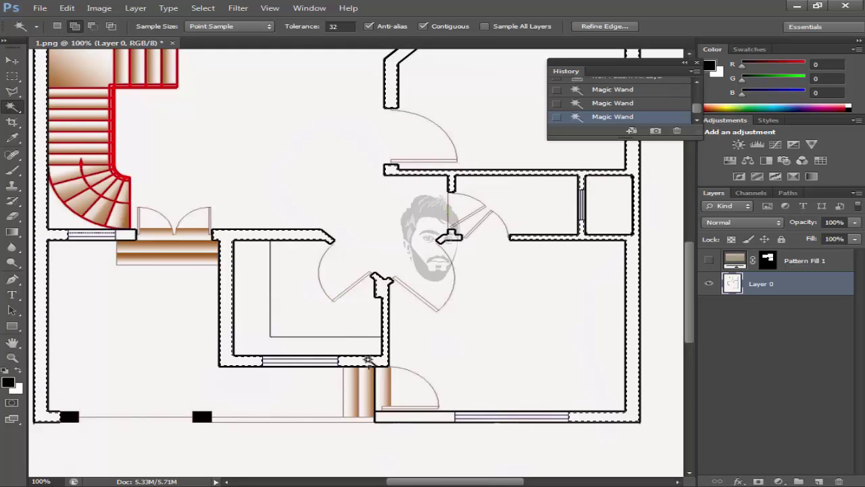
left_click(413, 419, "shift")
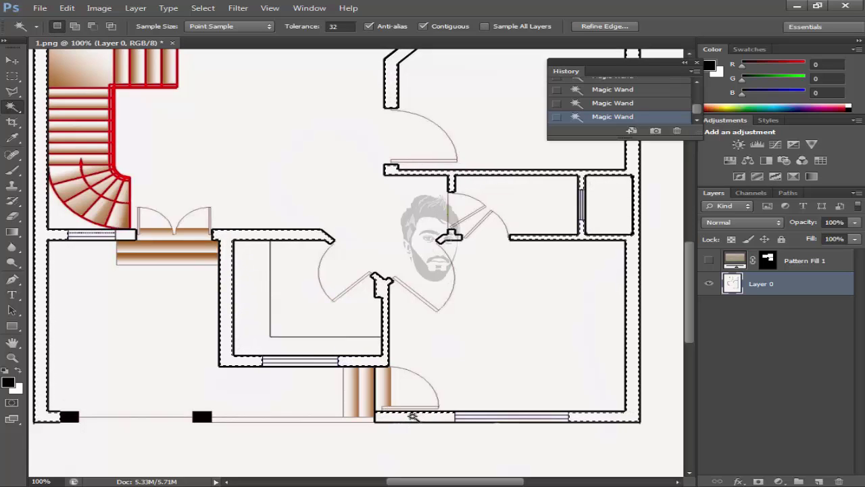
key("ctrl+z")
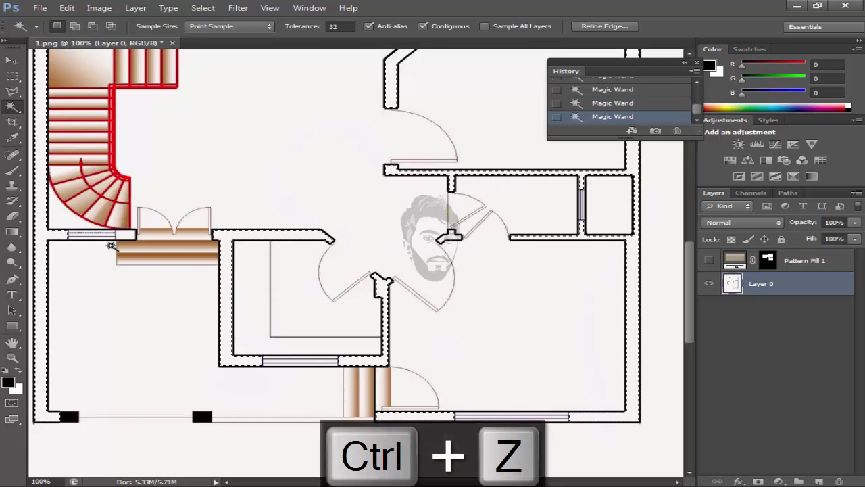
Step: Create a red Solid Color fill layer over the selected walls and set its blend mode to Multiply
scroll(232, 270, "up", 5)
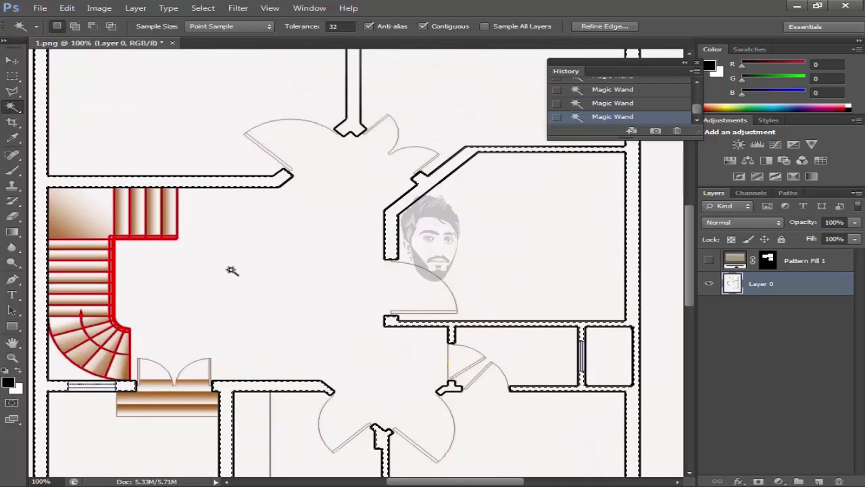
scroll(232, 270, "up", 2)
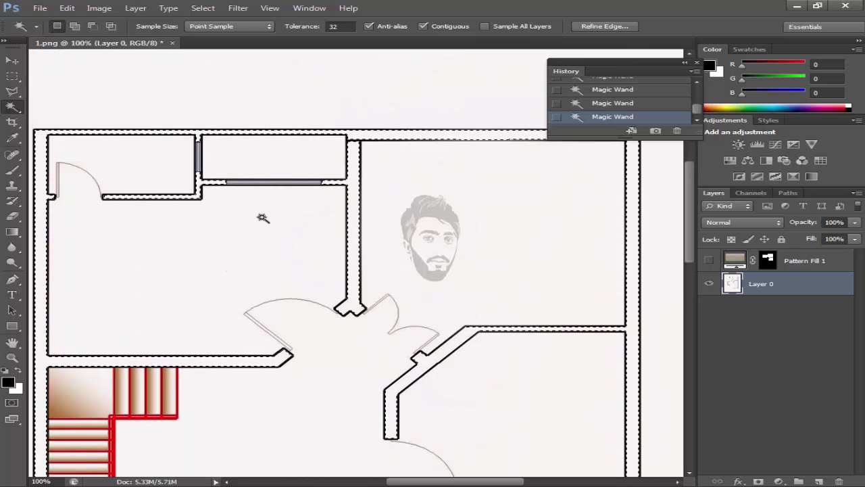
scroll(263, 217, "down", 7)
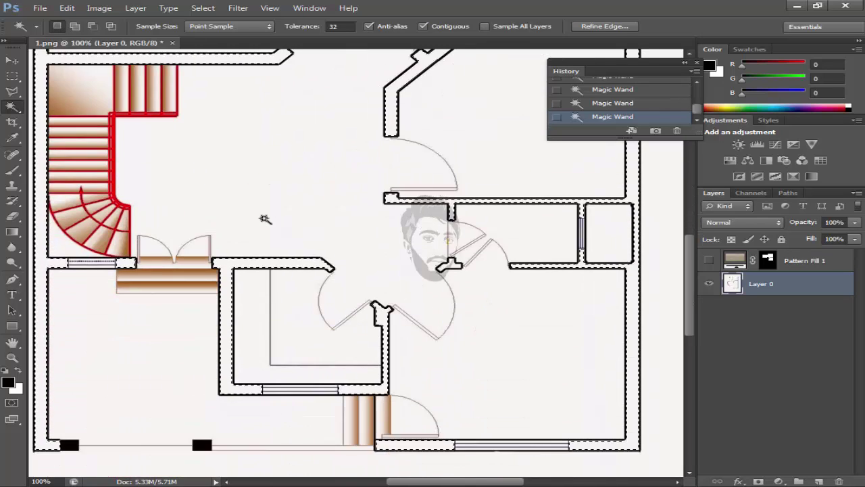
scroll(264, 219, "down", 3)
scroll(264, 218, "up", 3)
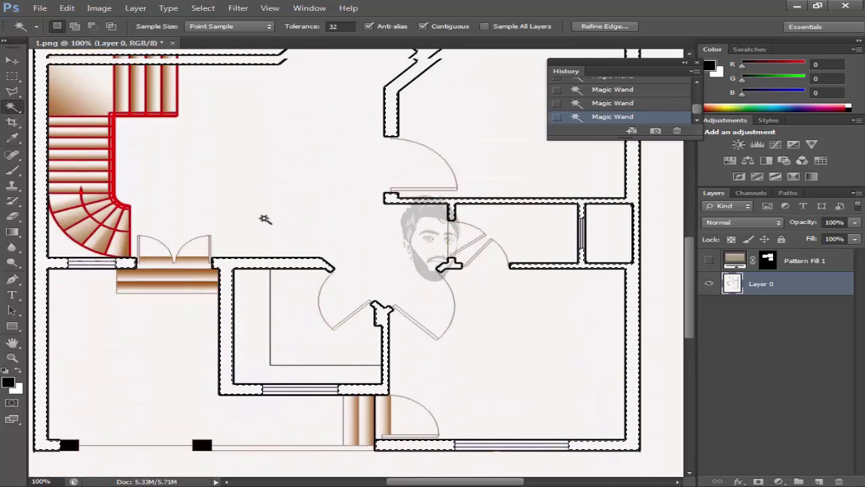
right_click(263, 216)
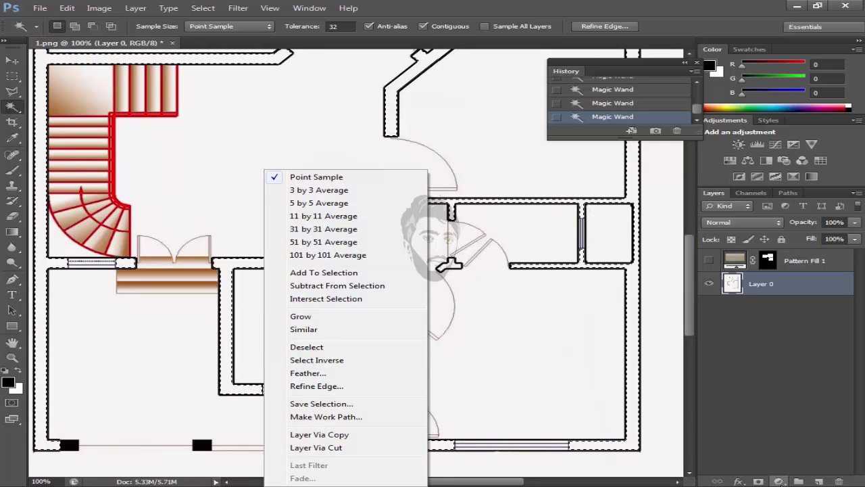
left_click(781, 481)
left_click(721, 225)
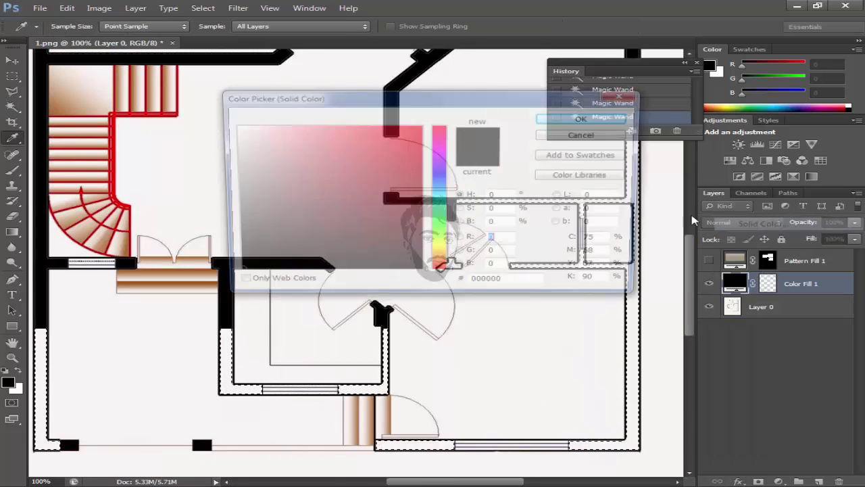
left_click_drag(439, 102, 545, 136)
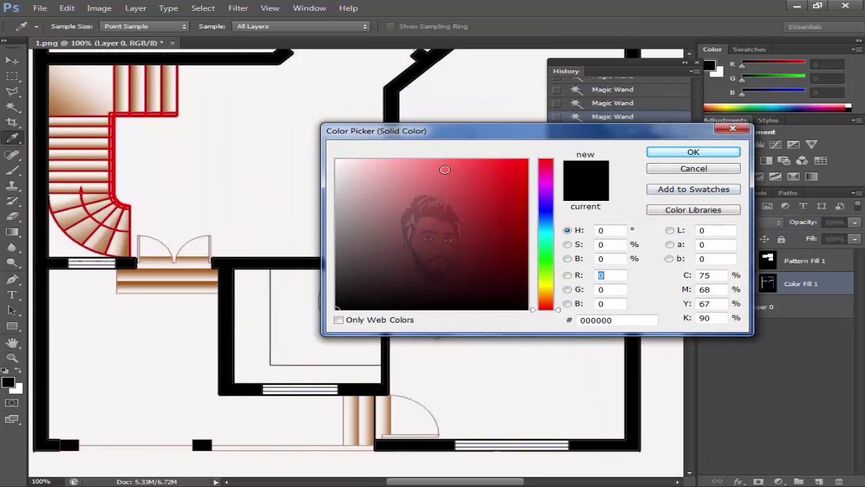
left_click_drag(443, 170, 501, 169)
left_click(669, 155)
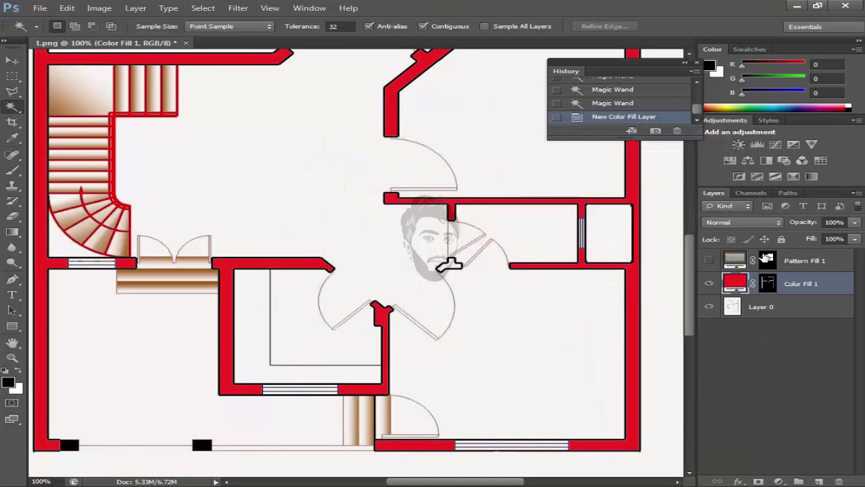
left_click(744, 228)
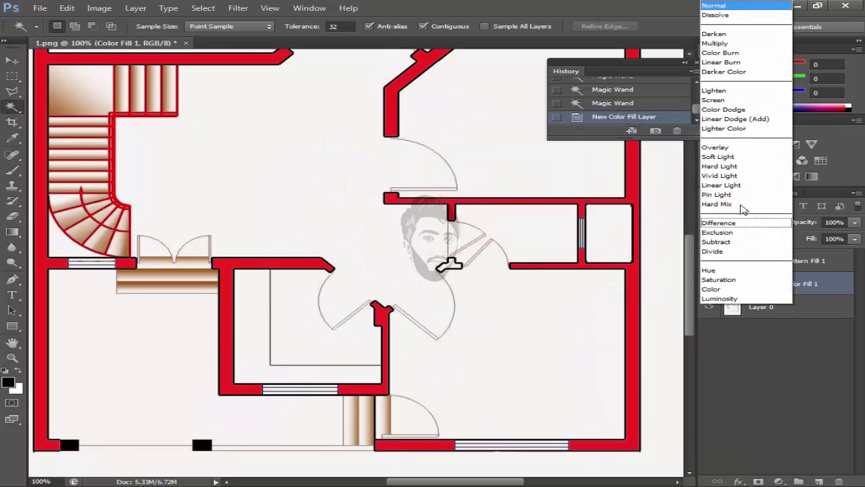
left_click(722, 49)
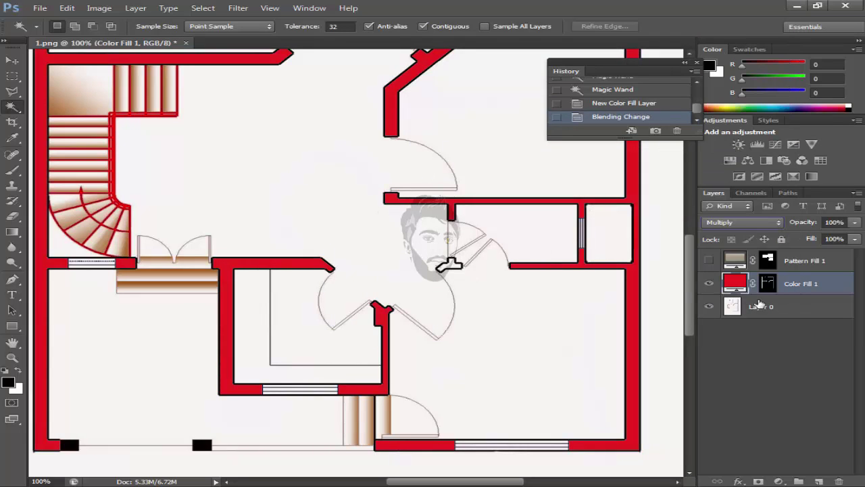
Step: Duplicate Layer 0 as a new layer directly above it
left_click(761, 306)
key("z")
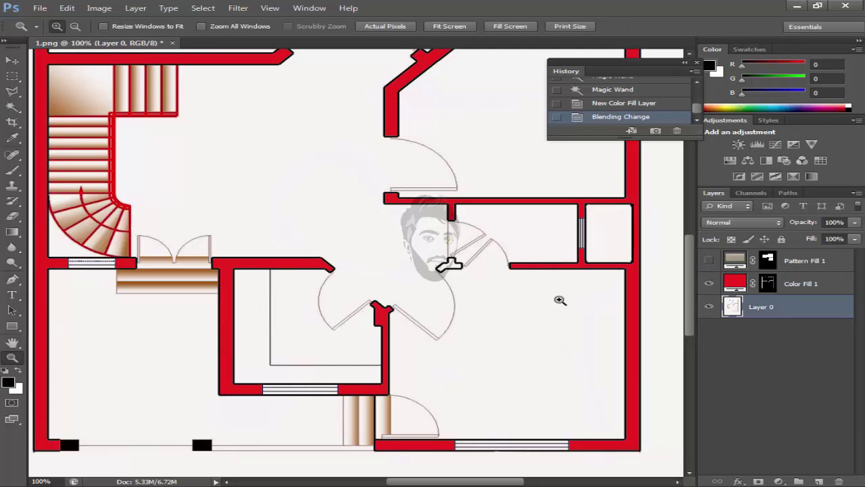
right_click(560, 300)
left_click(595, 365)
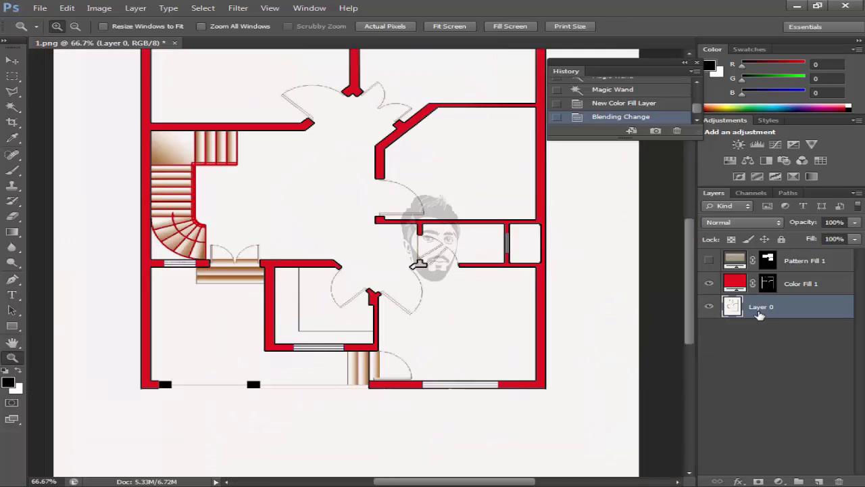
key("w")
key("ctrl+j")
right_click(467, 218)
left_click(393, 246)
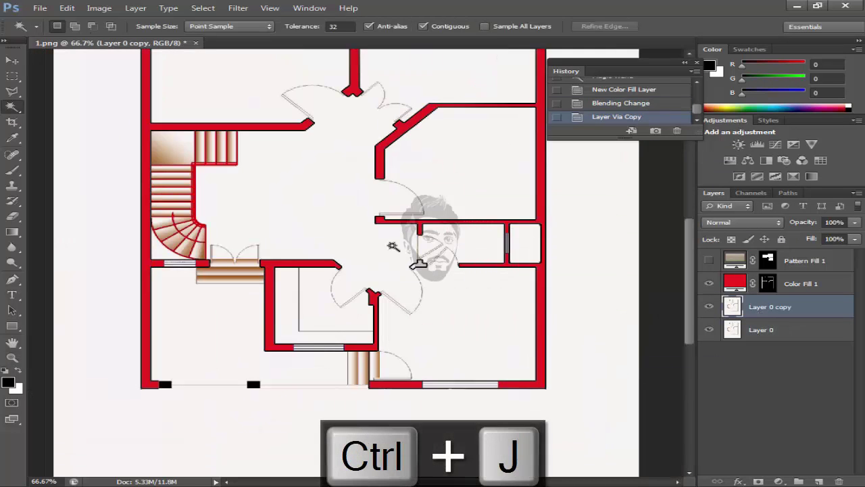
Step: Show the Pattern Fill 1 layer again and set its blend mode to Multiply
scroll(440, 255, "up", 2)
left_click(708, 261)
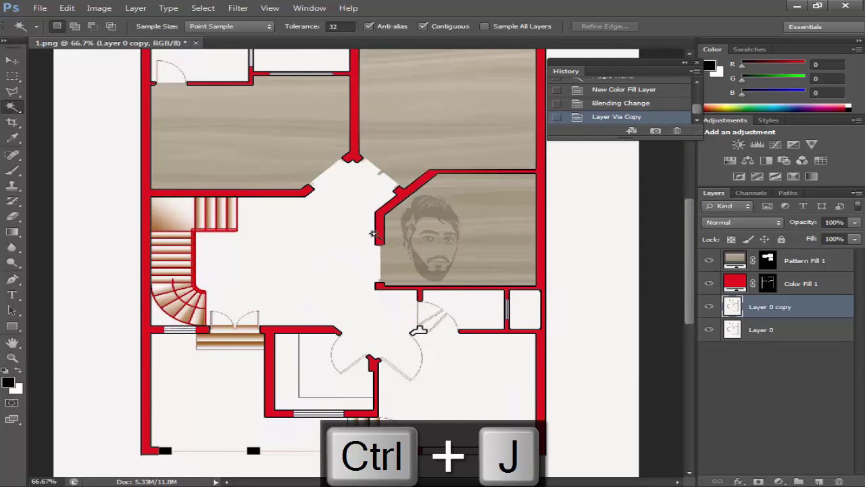
scroll(710, 262, "up", 2)
left_click(735, 263)
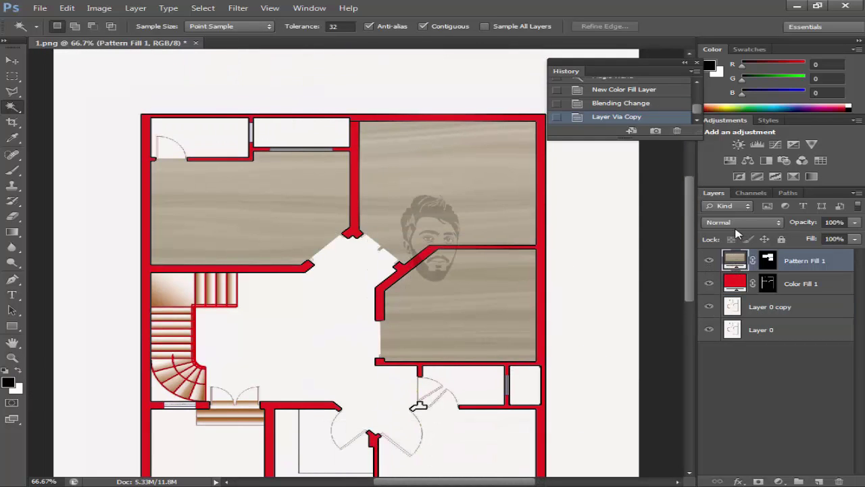
left_click(740, 222)
left_click(737, 45)
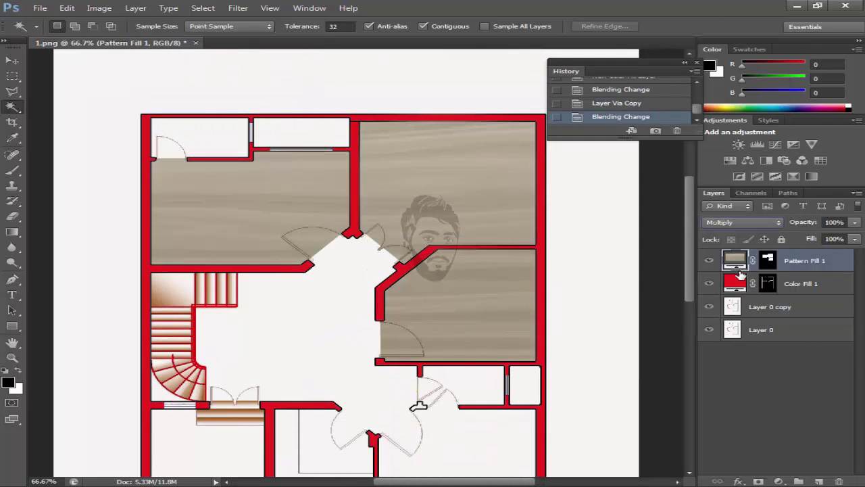
left_click(740, 284)
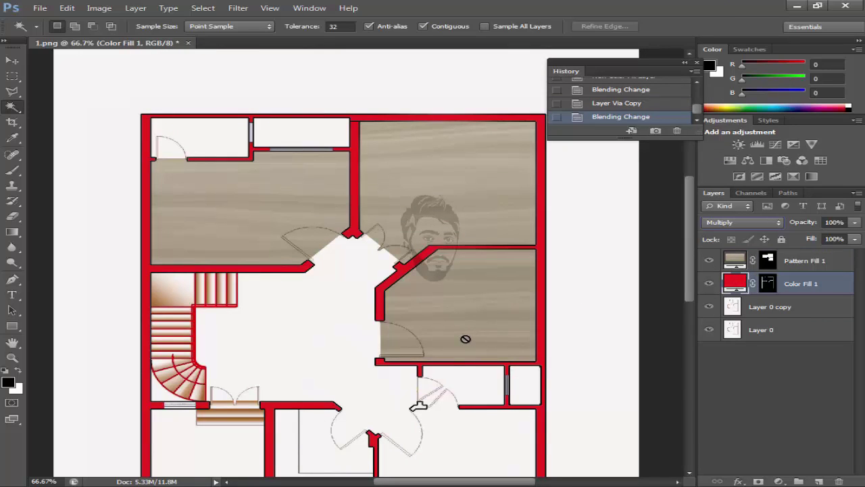
left_click(560, 317)
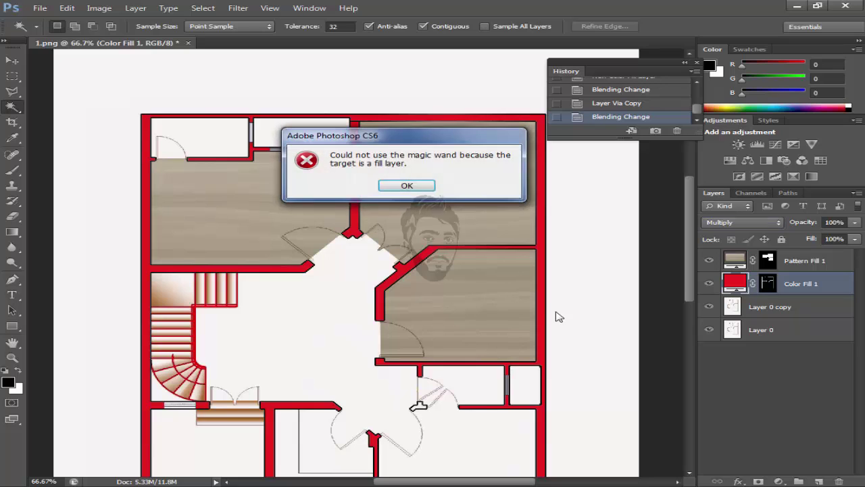
key("Return")
key("v")
Step: On Layer 0 copy, select the small room below the middle-right wood-floored room with the Magic Wand
left_click(581, 296, "ctrl")
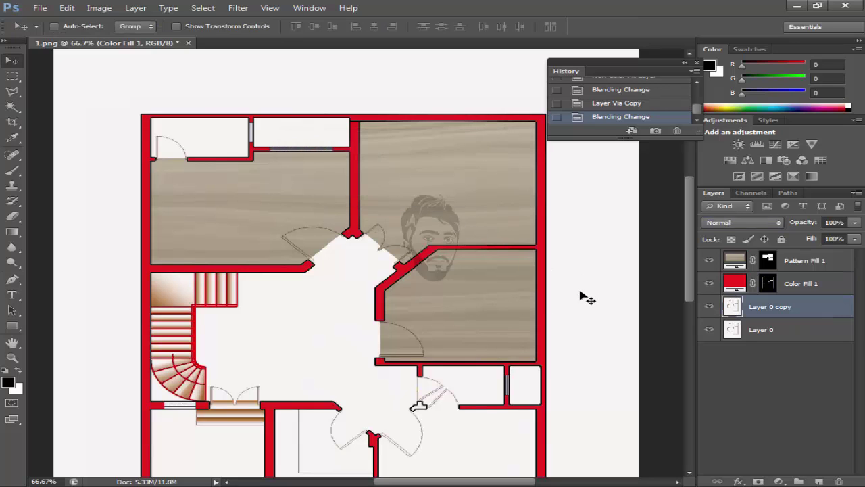
scroll(481, 326, "down", 2)
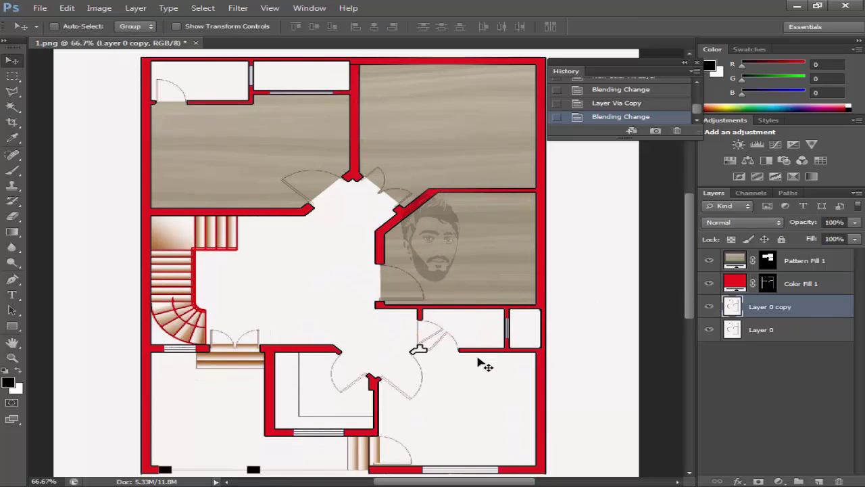
key("z")
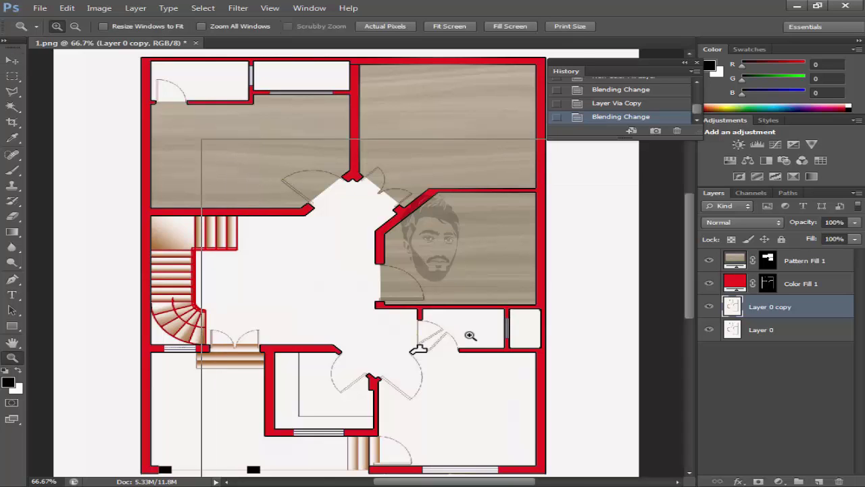
left_click(473, 338)
left_click(514, 327)
key("w")
left_click(444, 319)
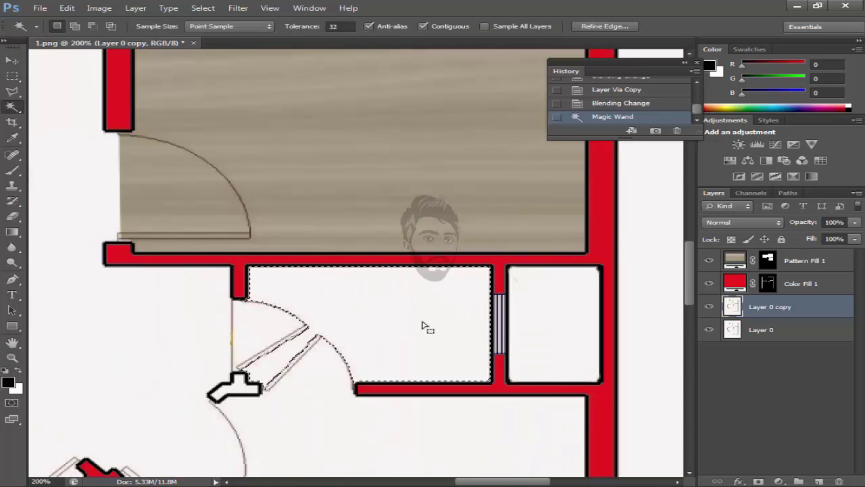
Step: Add both door-swing areas of the small room to its selection with the Polygonal Lasso, closing along the door openings
key("z")
left_click(302, 340)
key("l")
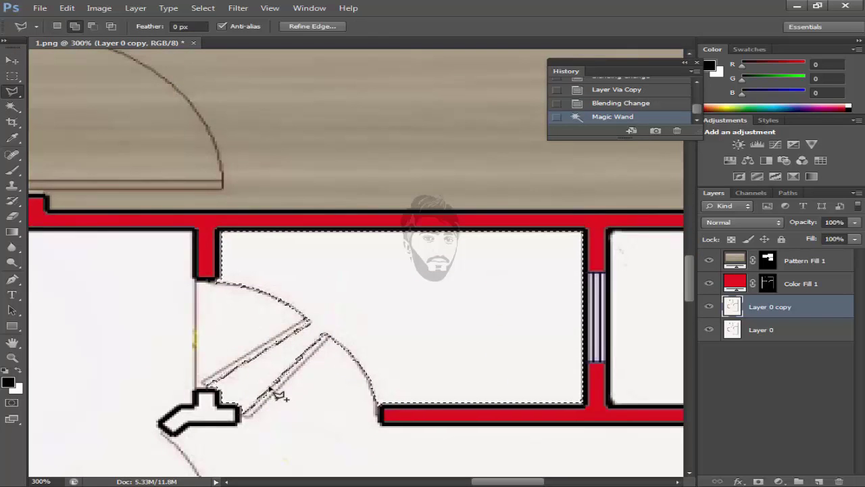
left_click(244, 411)
left_click(379, 408)
left_click(385, 329)
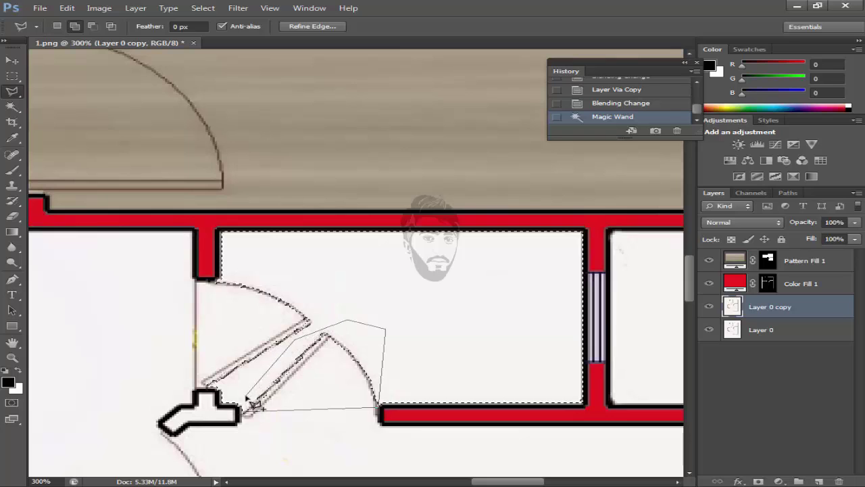
left_click(252, 419)
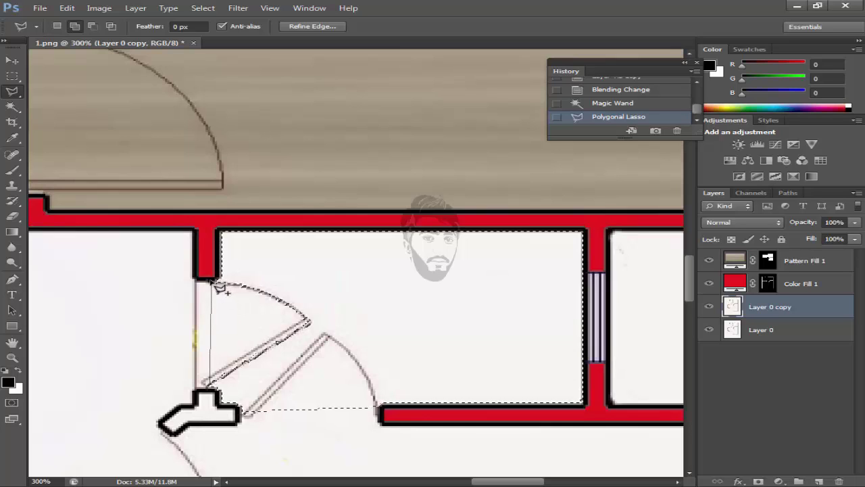
left_click(349, 306)
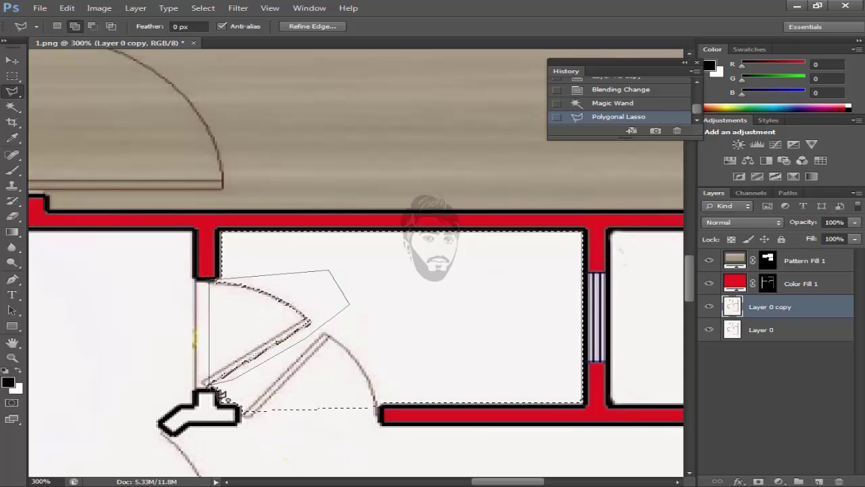
left_click(217, 390)
Step: Create a Pattern Fill layer over the selected room using the white-and-light-blue tile pattern with dark blue diamonds
scroll(421, 318, "down", 1)
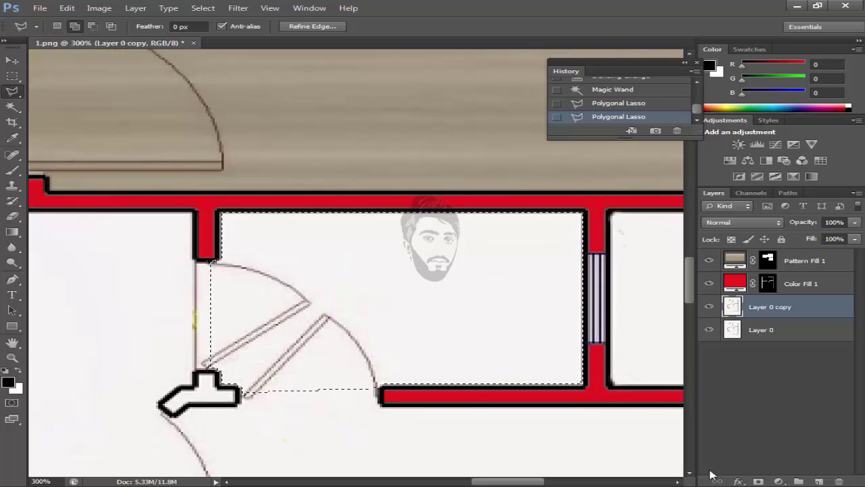
left_click(778, 481)
left_click(756, 249)
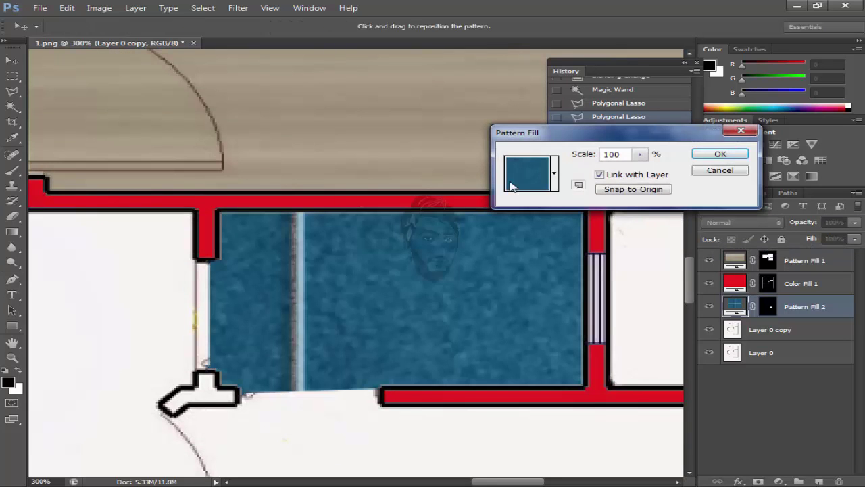
left_click(554, 176)
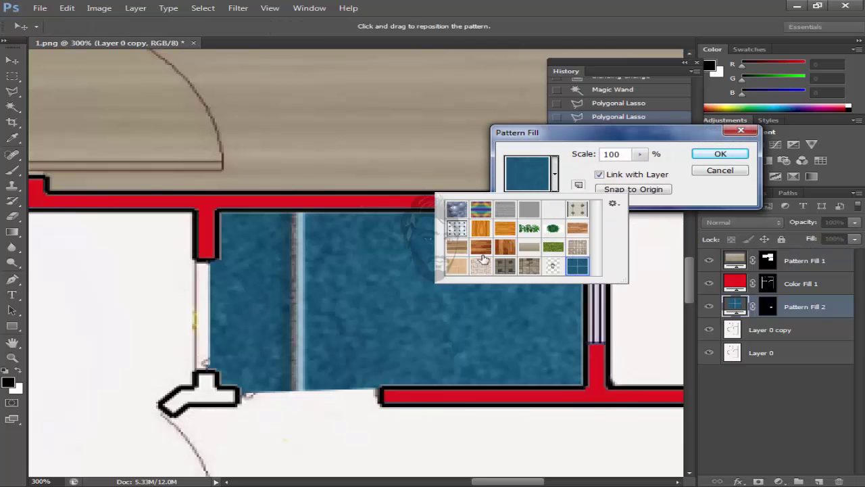
scroll(553, 263, "down", 3)
left_click(457, 229)
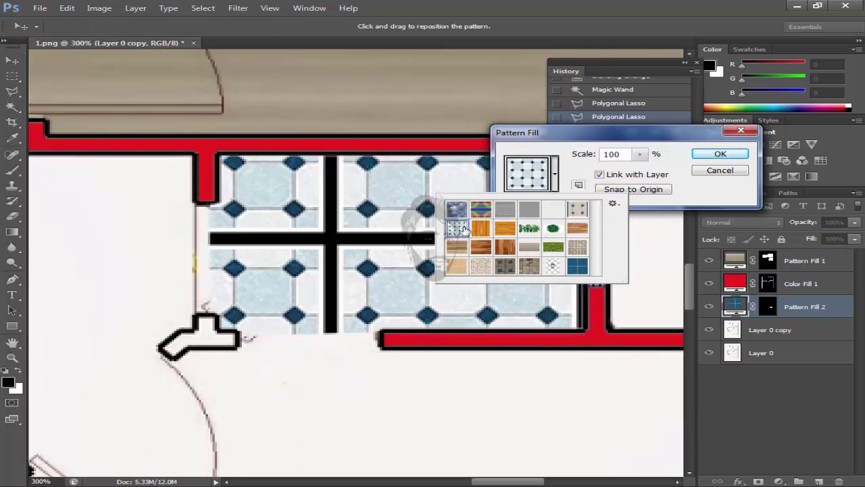
Step: Set the tile pattern's scale to 25% and the fill layer's blend mode to Multiply
left_click(639, 156)
left_click_drag(637, 173, 636, 172)
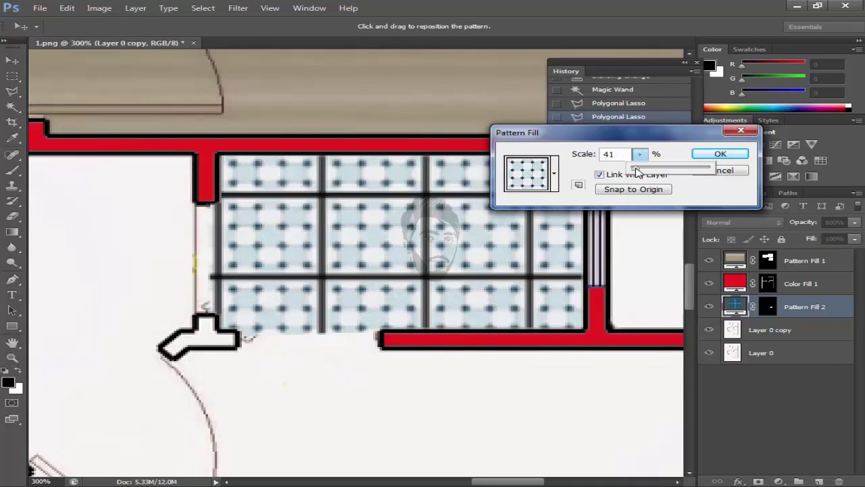
left_click(614, 155)
type("20")
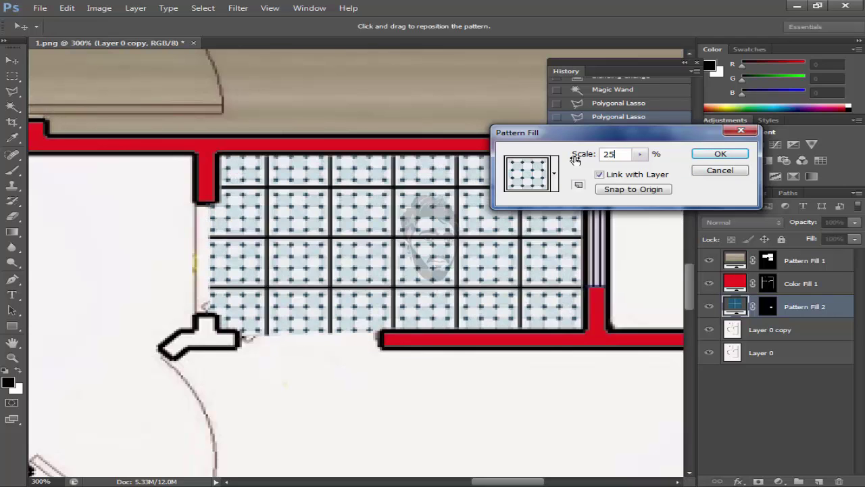
key("Return")
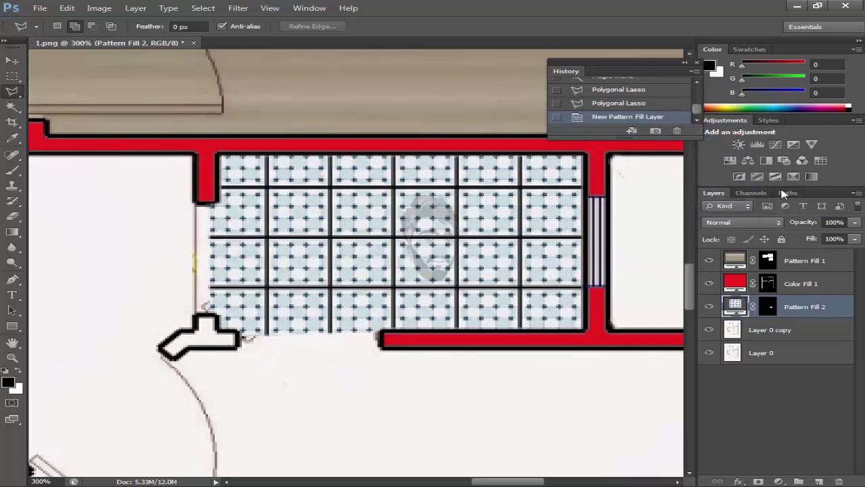
left_click(749, 223)
left_click(751, 51)
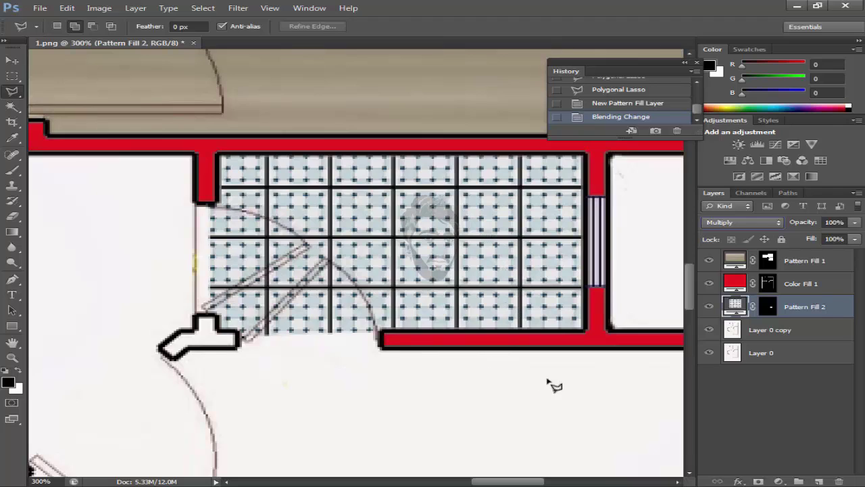
Step: On Layer 0 copy, select the narrow space between the tiled room and the outer right wall with the Magic Wand
left_click(806, 330)
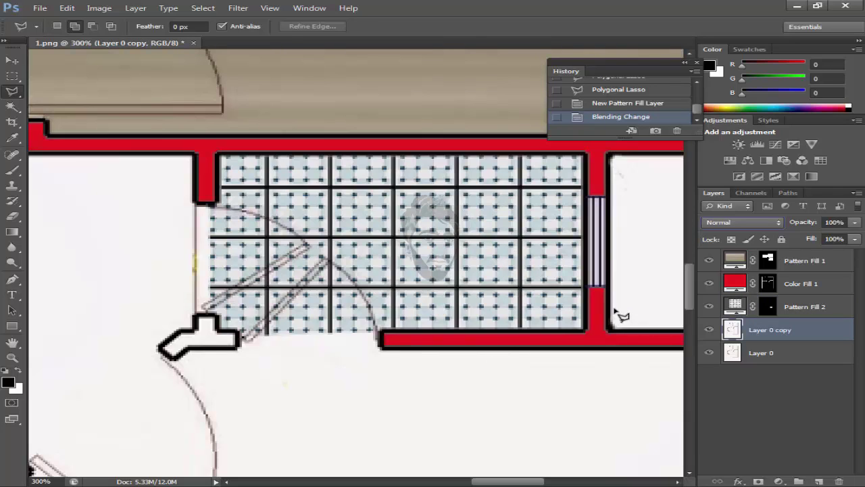
scroll(619, 312, "down", 2)
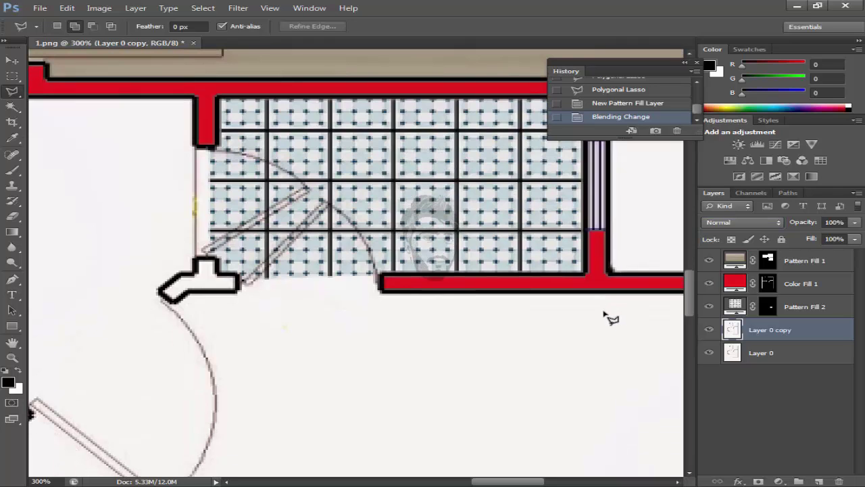
key("v")
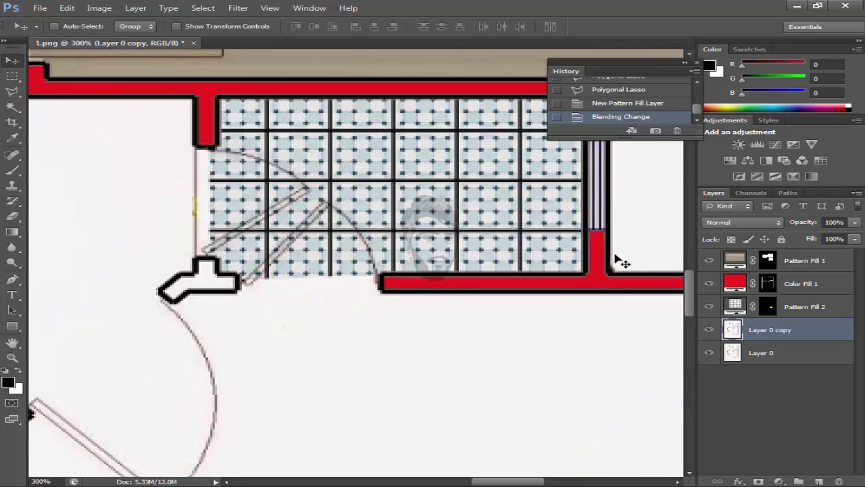
left_click_drag(622, 264, 243, 351)
key("w")
left_click(277, 324)
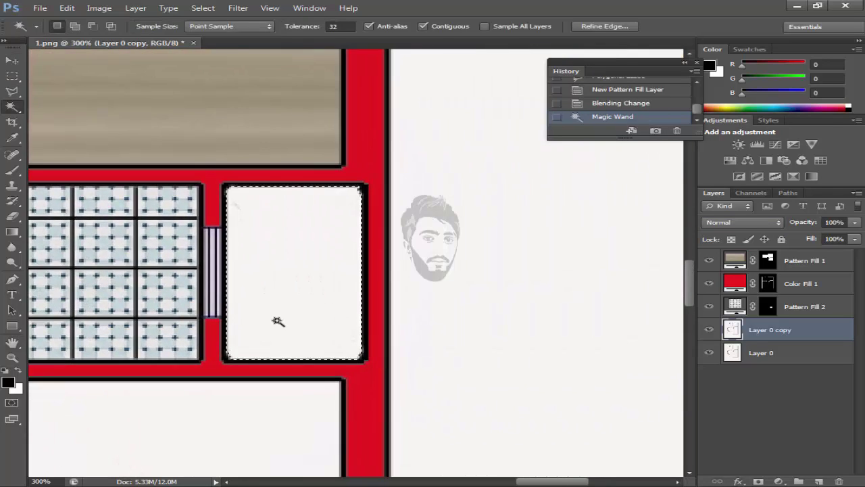
Step: Fill the selected space beside the tiled room with a grass Pattern Fill layer at 100% scale
left_click(778, 481)
left_click(723, 249)
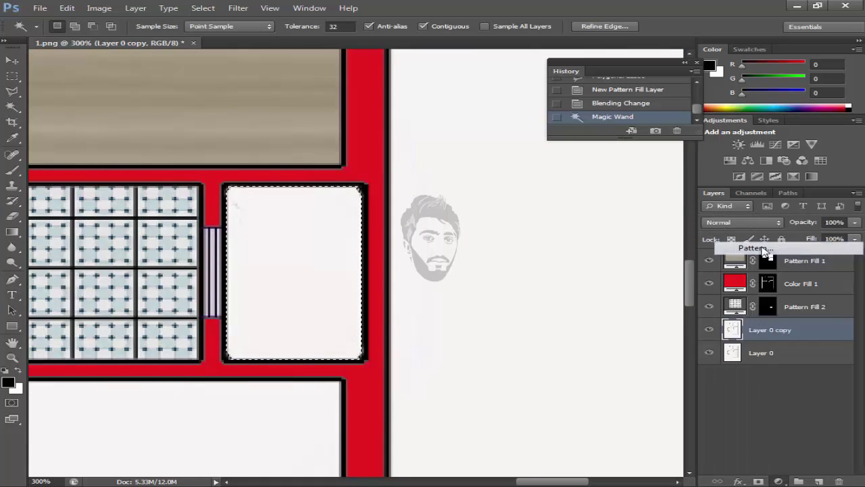
left_click(554, 174)
left_click(553, 246)
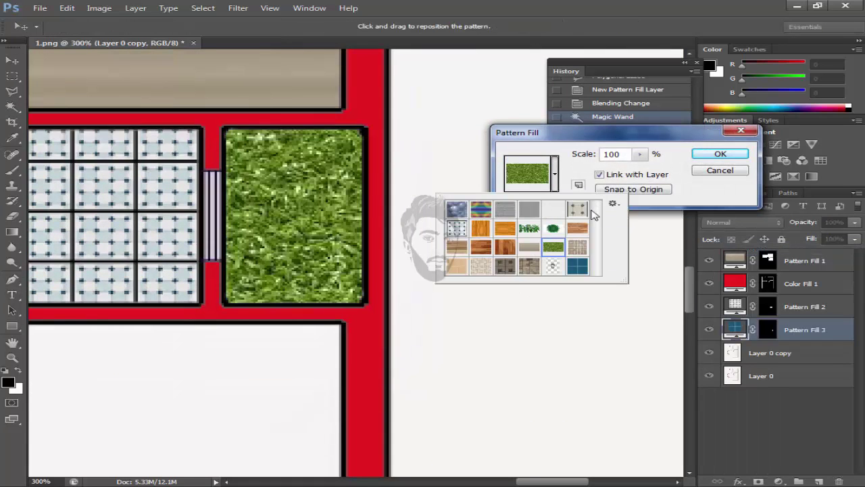
left_click(720, 154)
left_click(720, 153)
Step: On Layer 0 copy, select the narrow space above the upper-left wood-floored room's window with the Magic Wand
key("z")
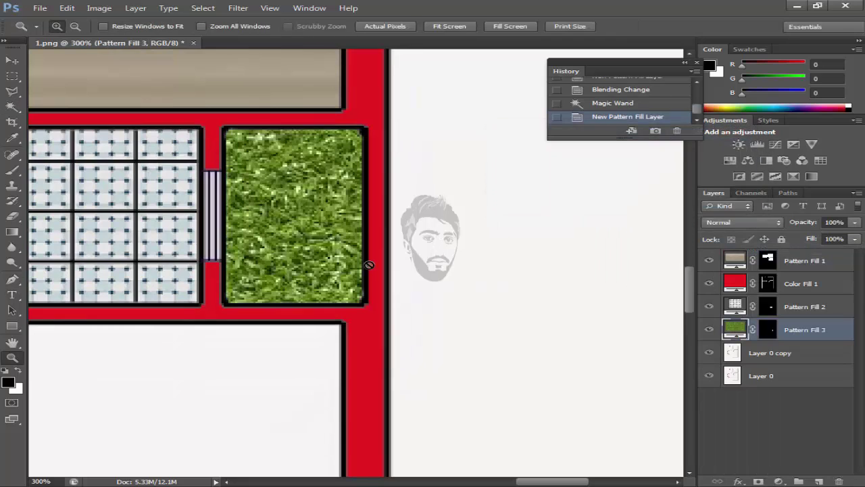
left_click(365, 266)
right_click(350, 267)
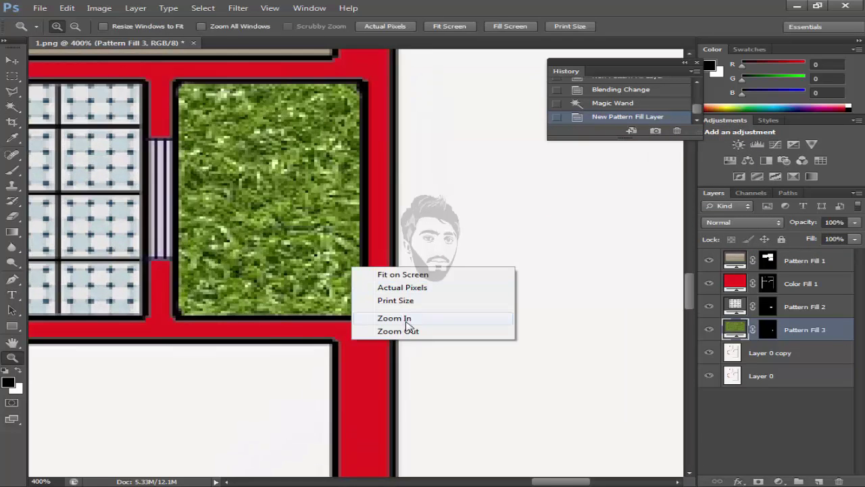
left_click(405, 330)
right_click(355, 257)
left_click(413, 322)
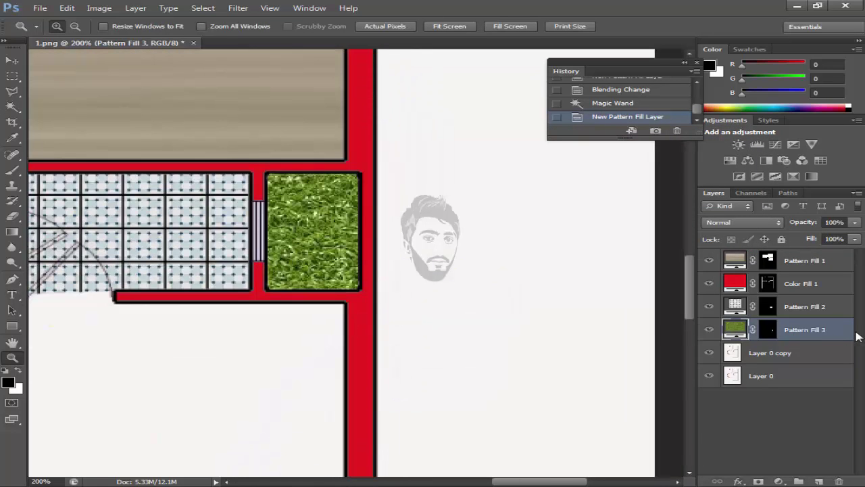
right_click(240, 234)
left_click(310, 305)
key("h")
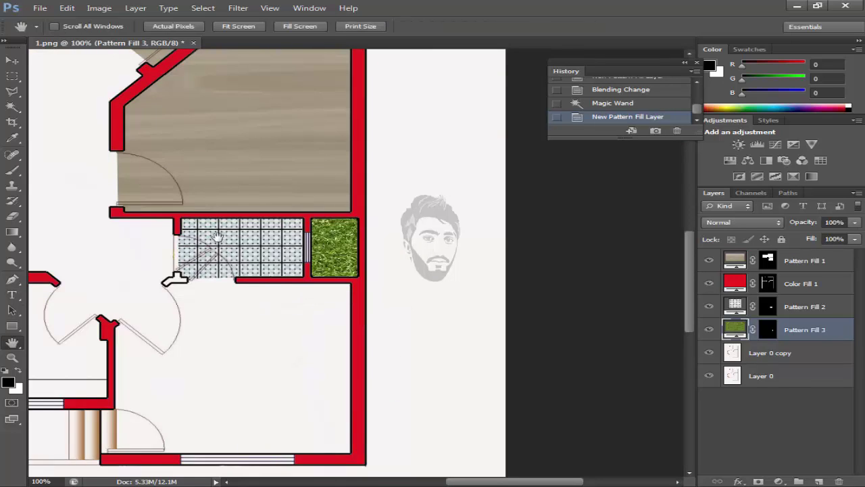
left_click_drag(303, 296, 390, 372)
key("w")
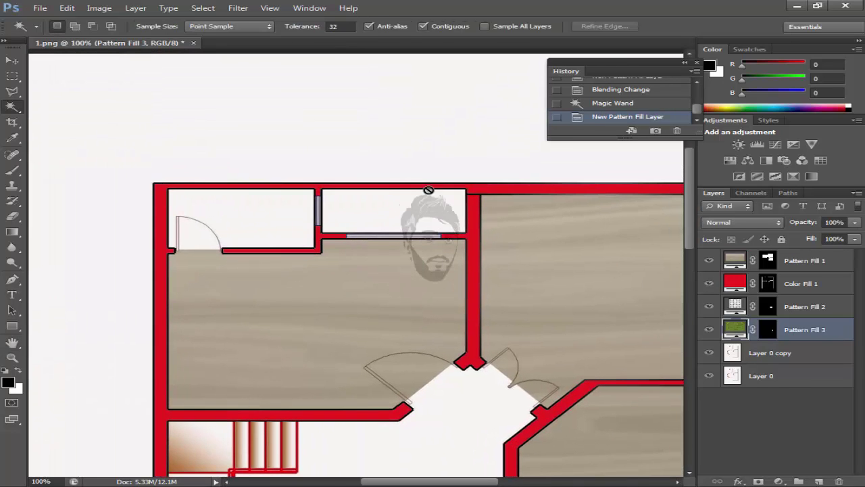
left_click(405, 223, "ctrl")
left_click(406, 219)
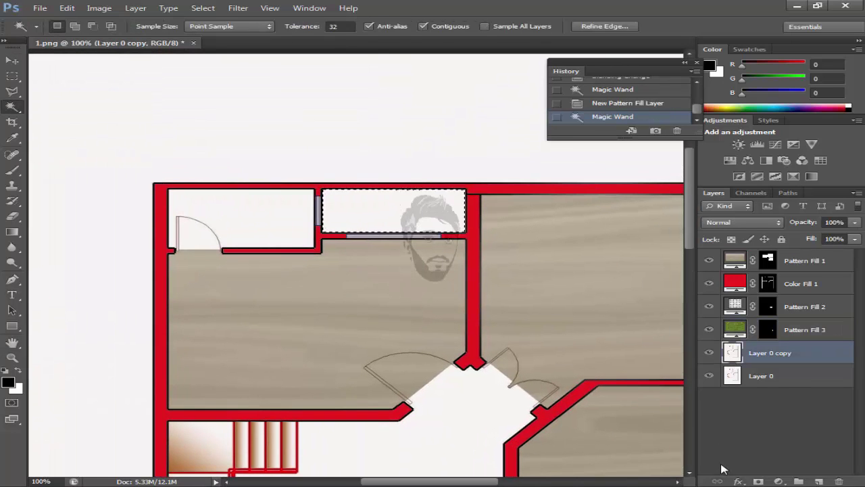
Step: Fill the selected space above the upper-left room with a grass Pattern Fill layer at 100% scale
left_click(779, 481)
left_click(782, 252)
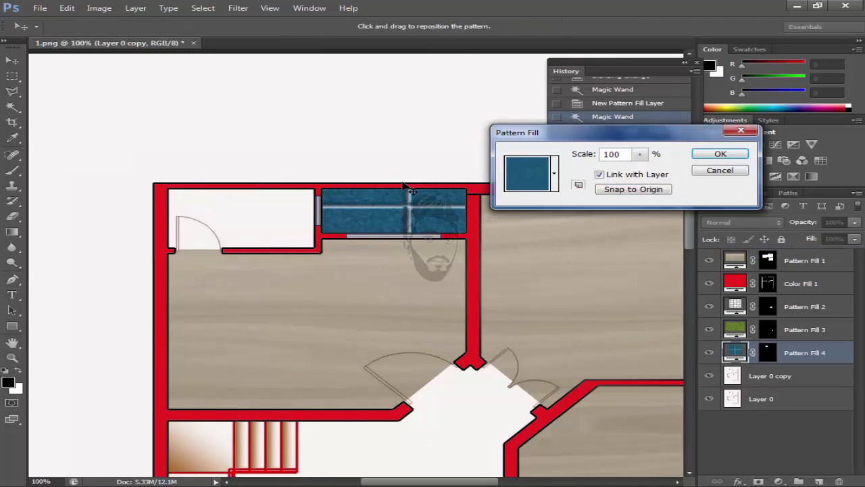
left_click(554, 175)
left_click(552, 247)
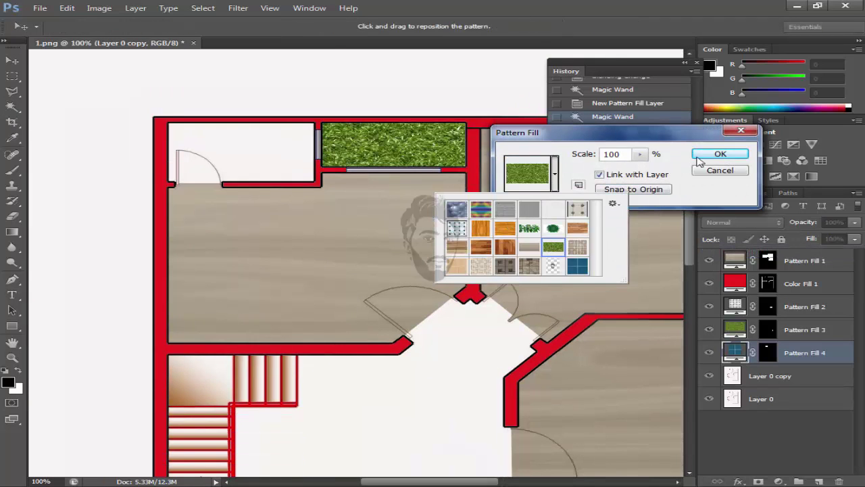
key("Return")
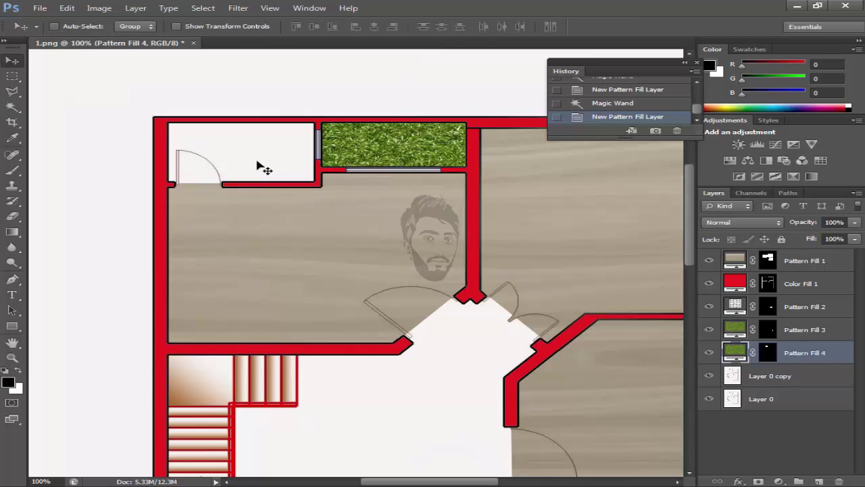
Step: On Layer 0 copy, select the small upper-left corner room with the Magic Wand and add its door area with the Rectangular Marquee
left_click(254, 160, "ctrl")
left_click(203, 154)
key("z")
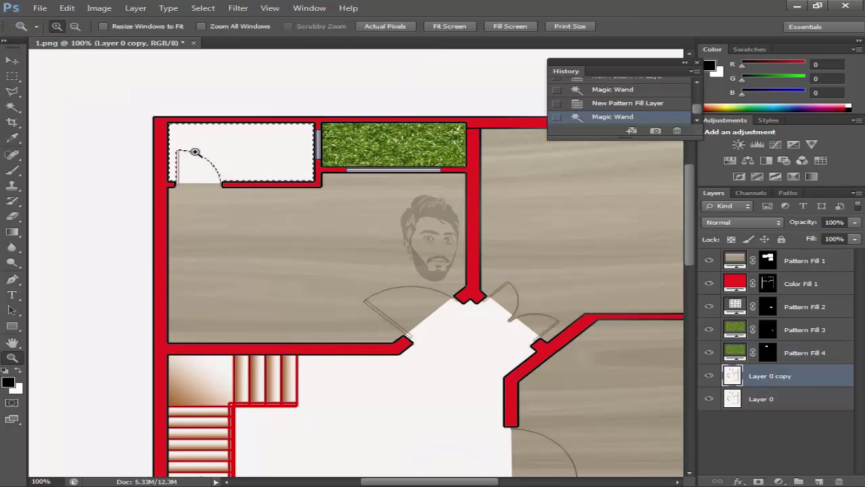
left_click(178, 162)
left_click(193, 167)
key("m")
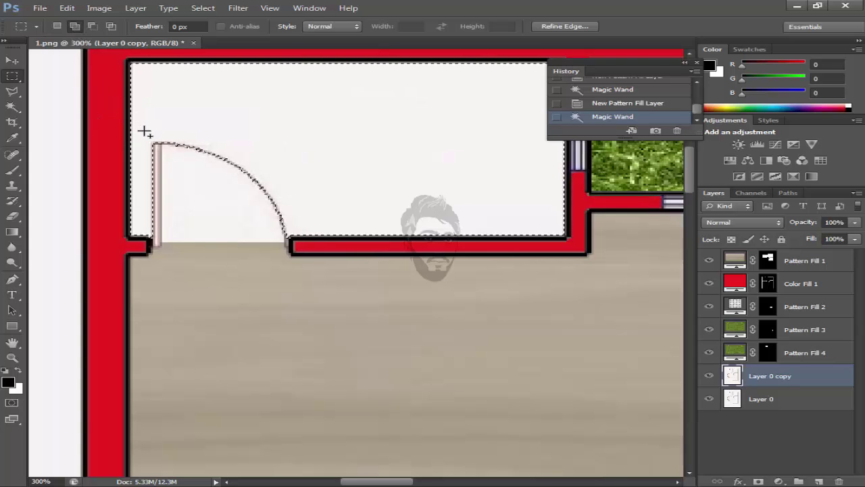
left_click_drag(147, 131, 292, 247)
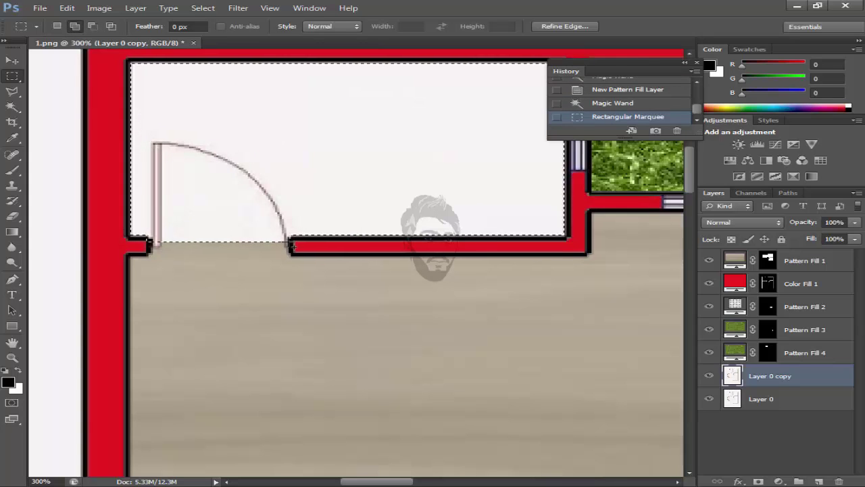
Step: Fill the selected corner room with a Pattern Fill layer using the white-and-light-blue diamond tile pattern at 25% scale
left_click(778, 481)
left_click(796, 249)
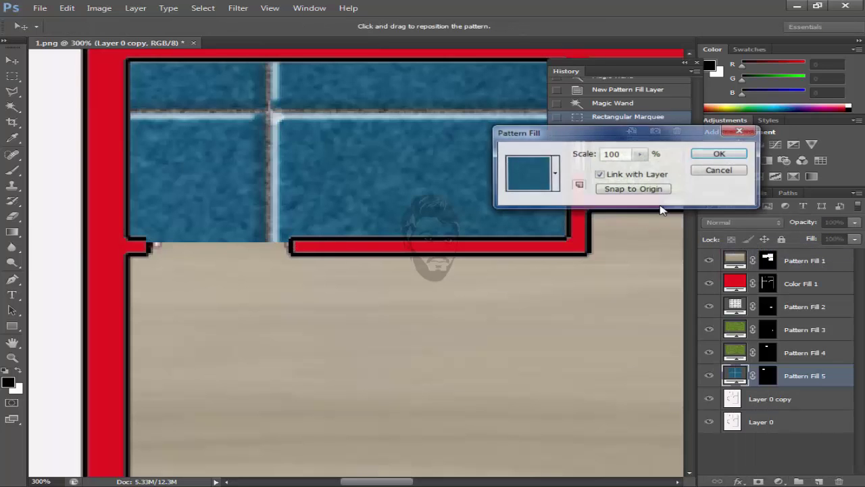
left_click(554, 173)
left_click(456, 229)
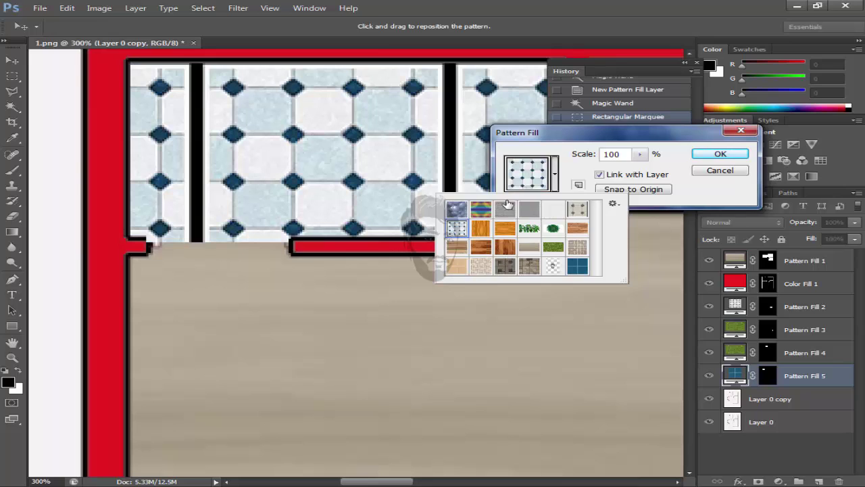
double_click(613, 155)
type("25")
key("Return")
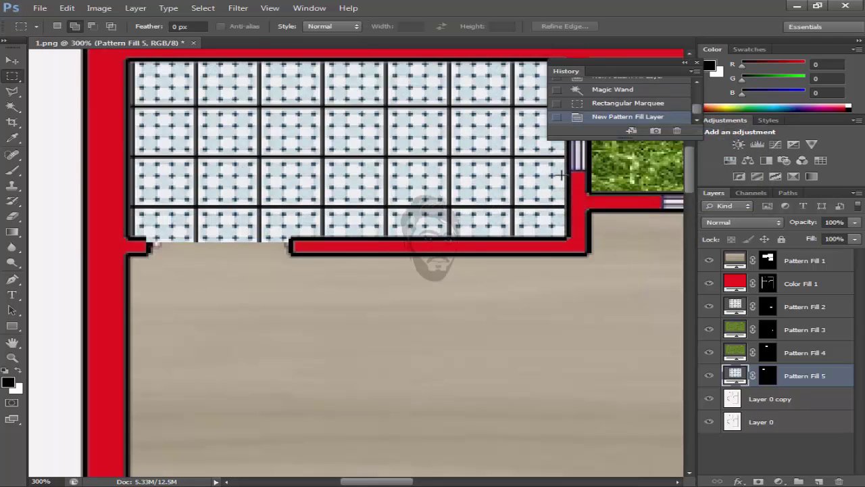
Step: Set the corner room's tile fill layer to Multiply blending and select the Pattern Fill 4 grass layer
key("z")
left_click(762, 223)
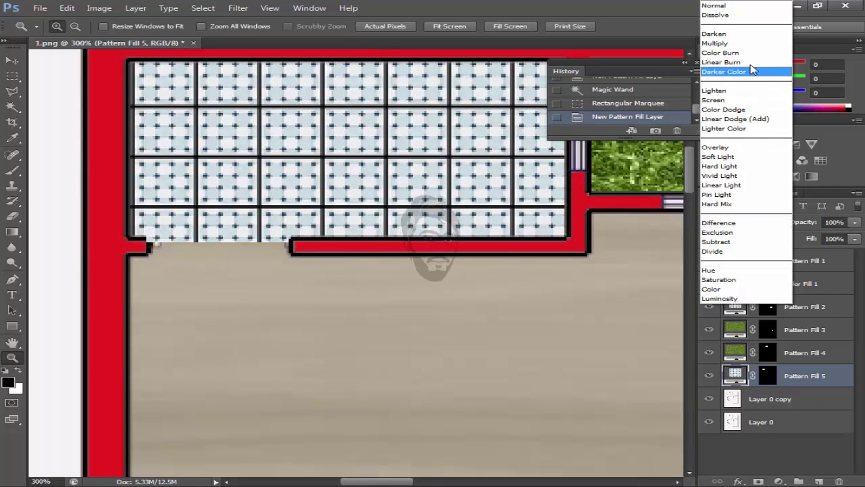
left_click(756, 42)
left_click(737, 350)
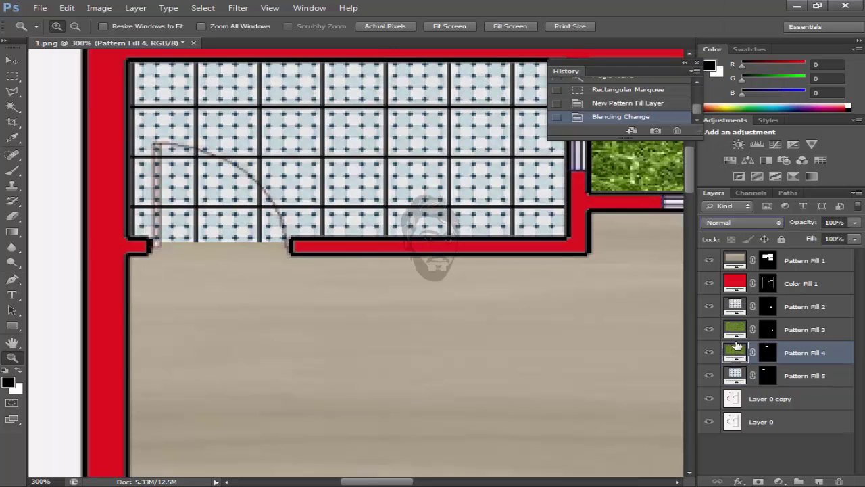
Step: On Layer 0 copy, select the floor plan's lower-right room and its left wall strip with the Rectangular Marquee
right_click(527, 299)
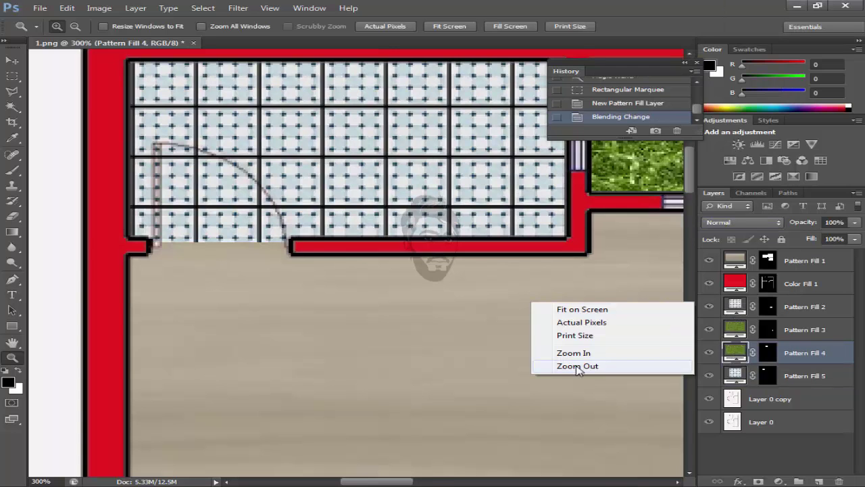
left_click(564, 364)
right_click(477, 276)
left_click(550, 343)
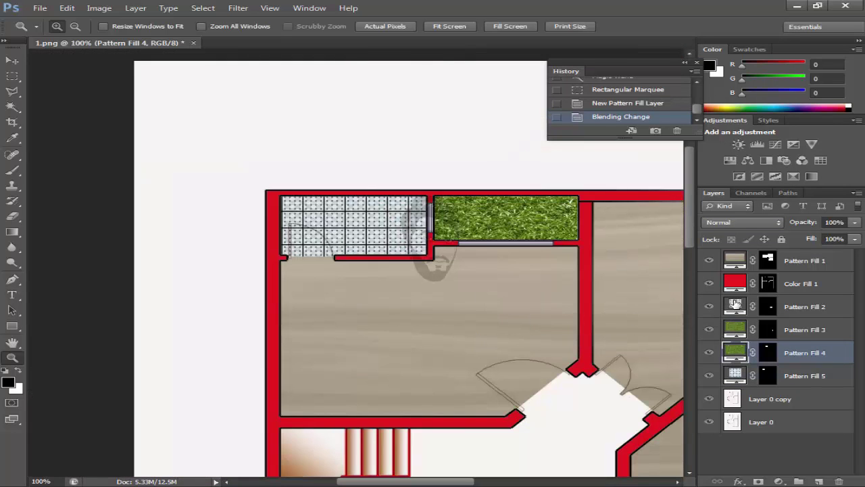
left_click(736, 306)
key("h")
left_click_drag(508, 281, 417, 160)
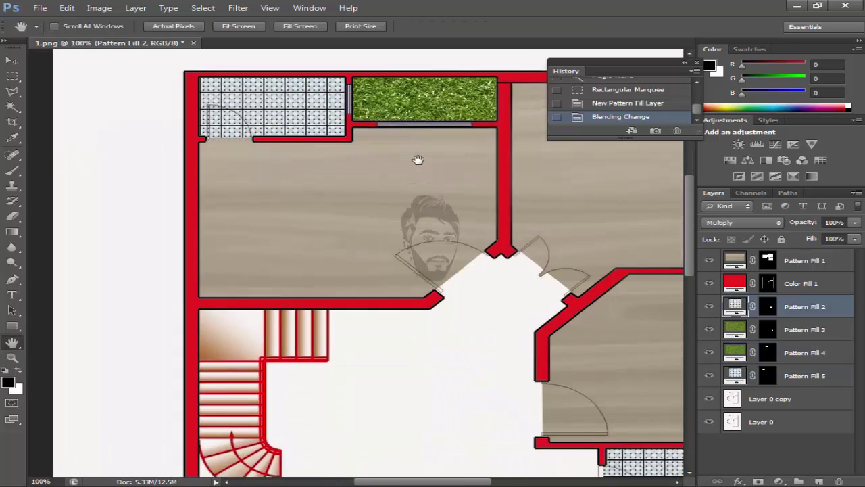
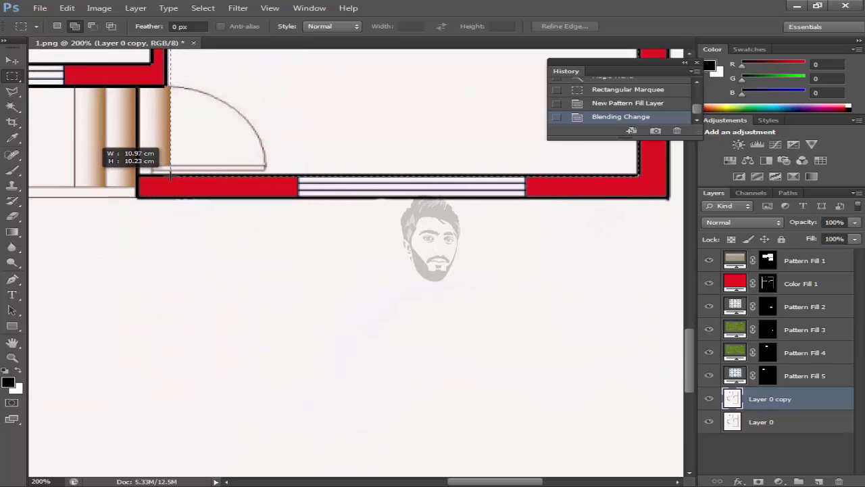
left_click_drag(170, 174, 170, 173)
scroll(220, 216, "up", 5)
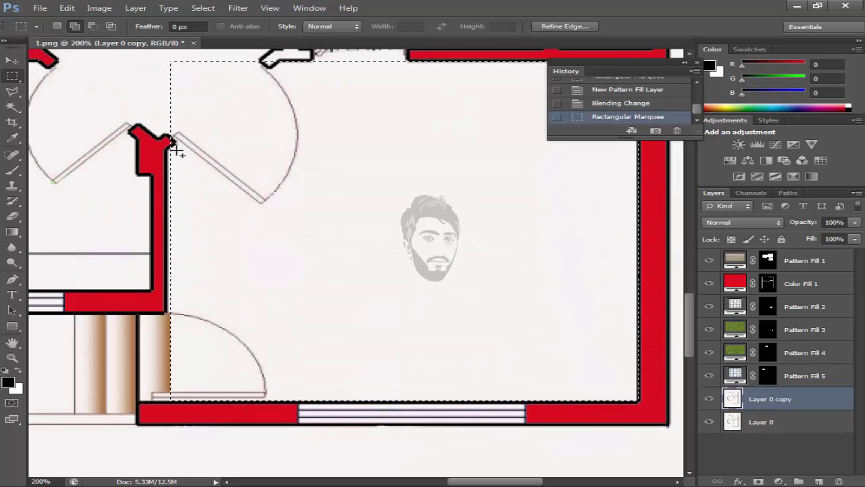
left_click_drag(172, 146, 169, 310)
scroll(220, 238, "up", 3)
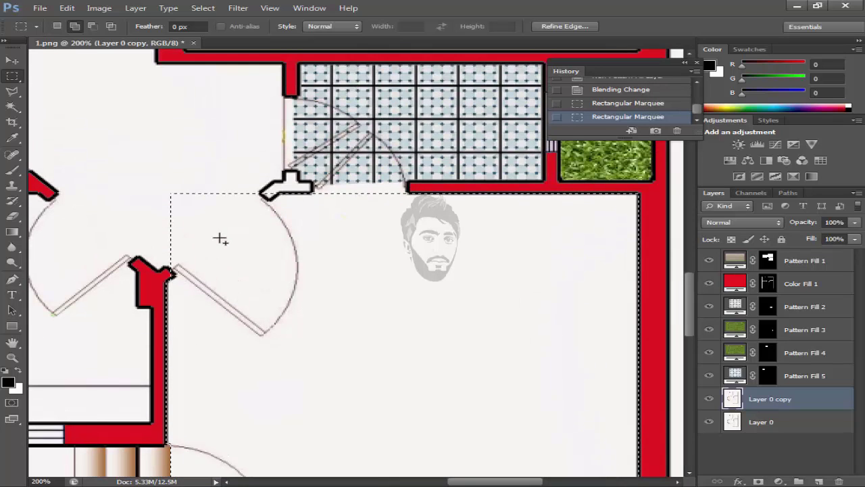
Step: Subtract the area outside the diagonal door opening from the lower-right room selection with the Polygonal Lasso
key("l")
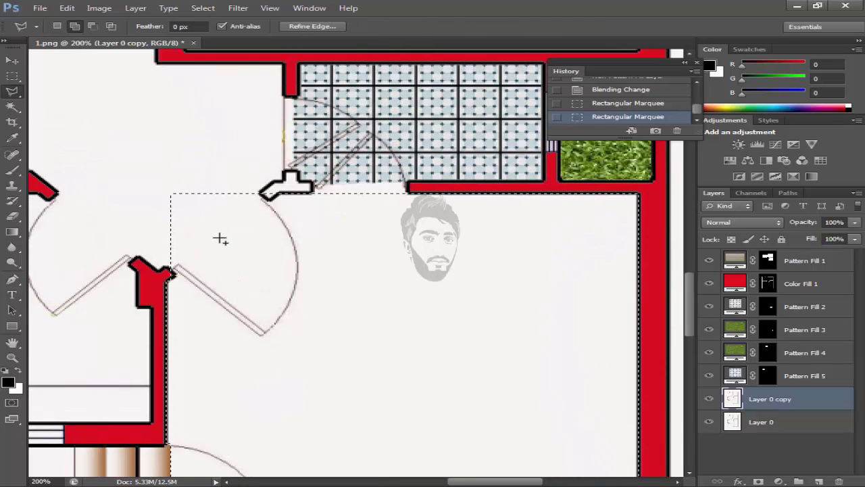
left_click(93, 26)
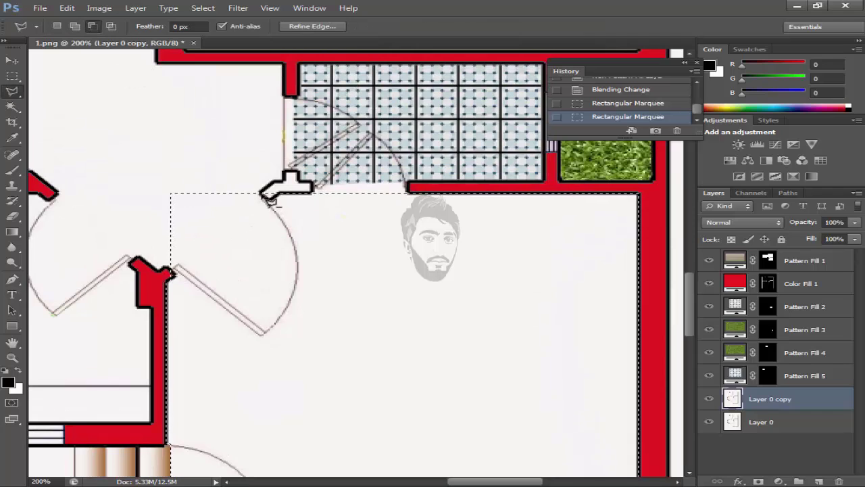
left_click(261, 194)
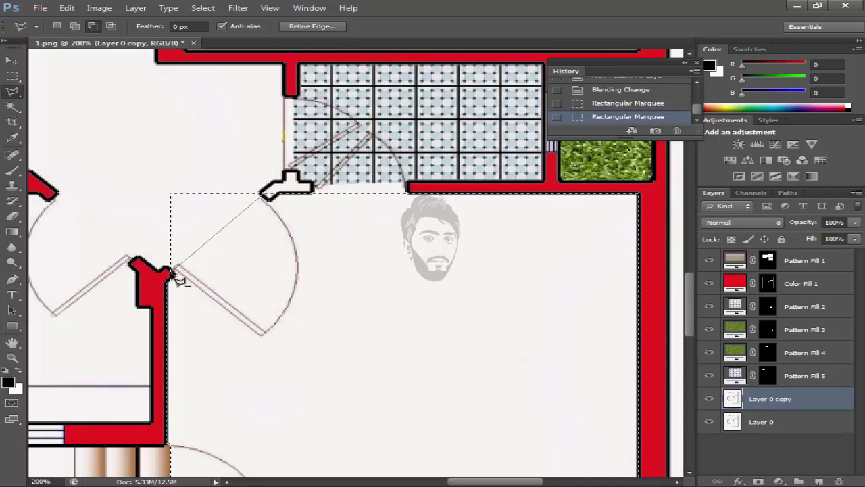
left_click(154, 284)
left_click(122, 137)
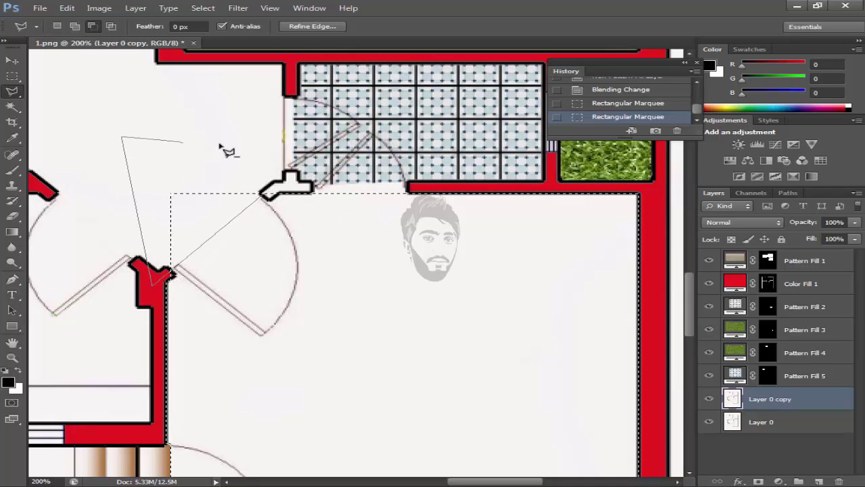
left_click(223, 154)
left_click(263, 195)
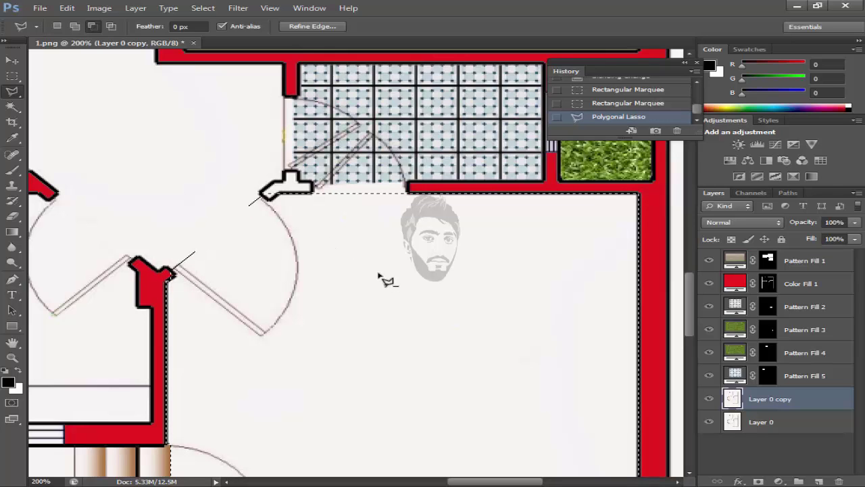
Step: Try a grey-brown wood Pattern Fill layer with Multiply blending on the selected room, and revert to the Polygonal Lasso selection
left_click(778, 481)
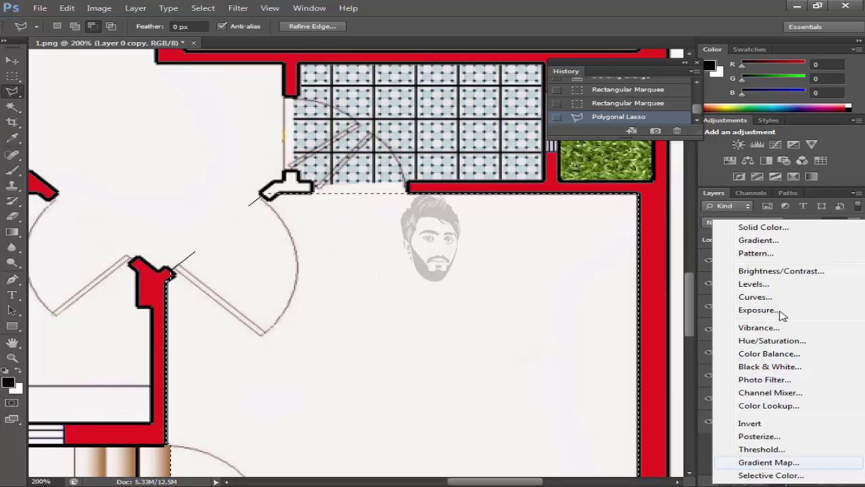
left_click(774, 253)
left_click(554, 174)
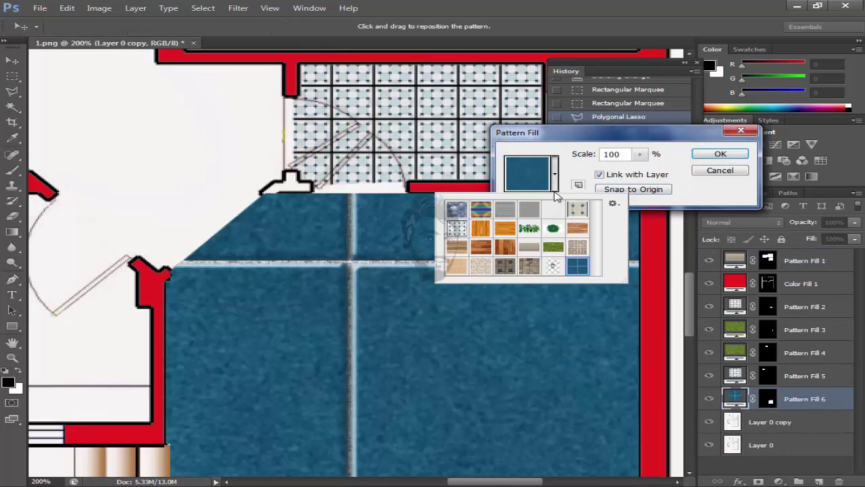
left_click(539, 242)
left_click_drag(433, 284, 163, 61)
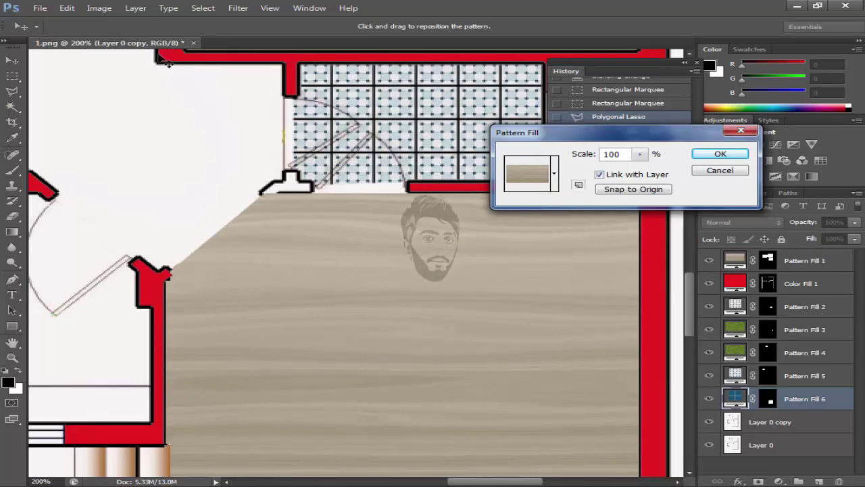
left_click(737, 157)
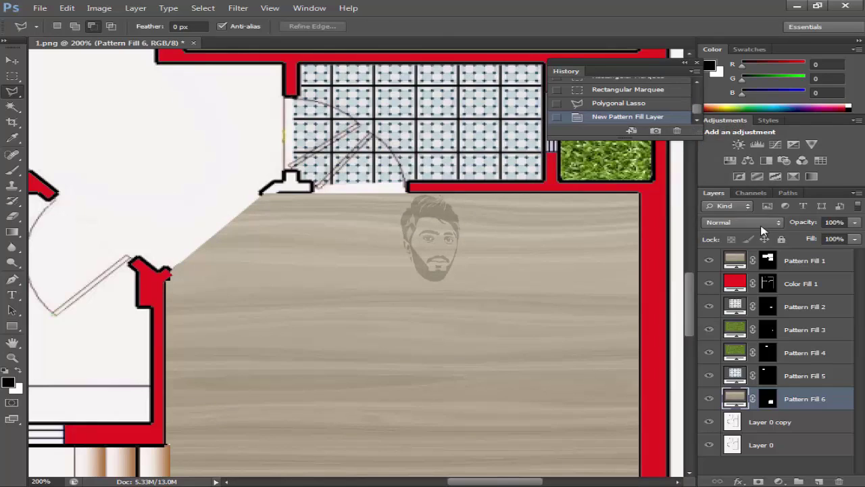
left_click(761, 222)
left_click(728, 43)
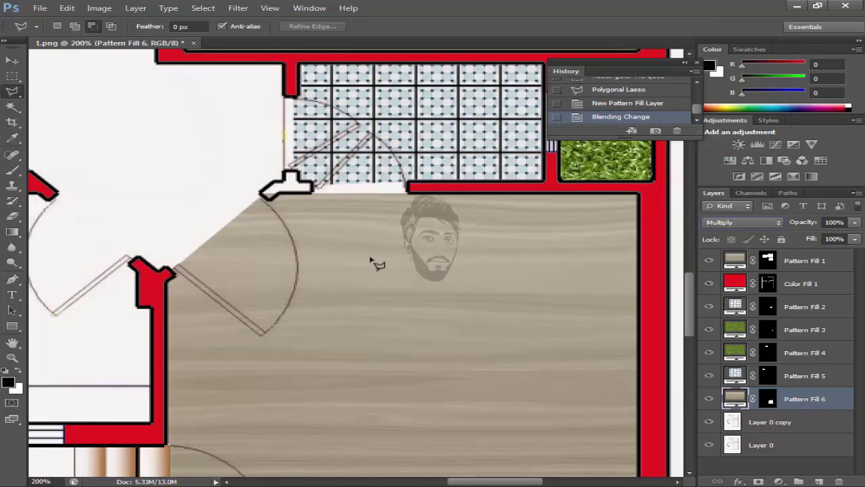
key("ctrl+z")
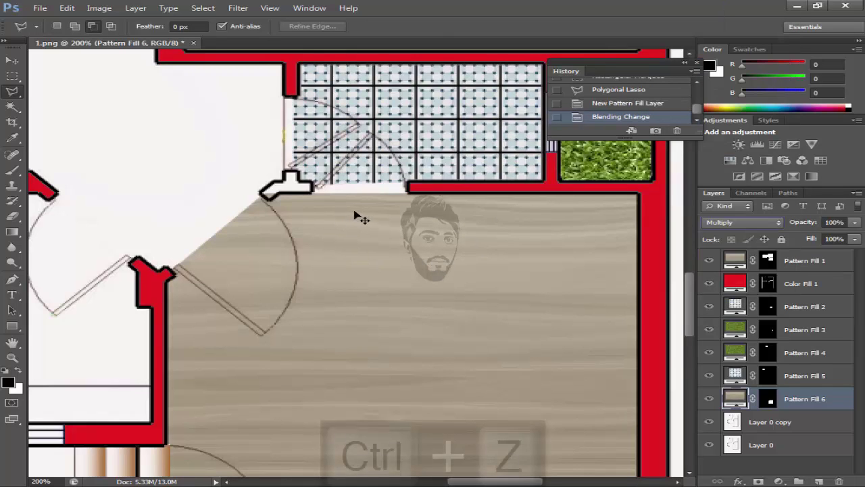
left_click(634, 90)
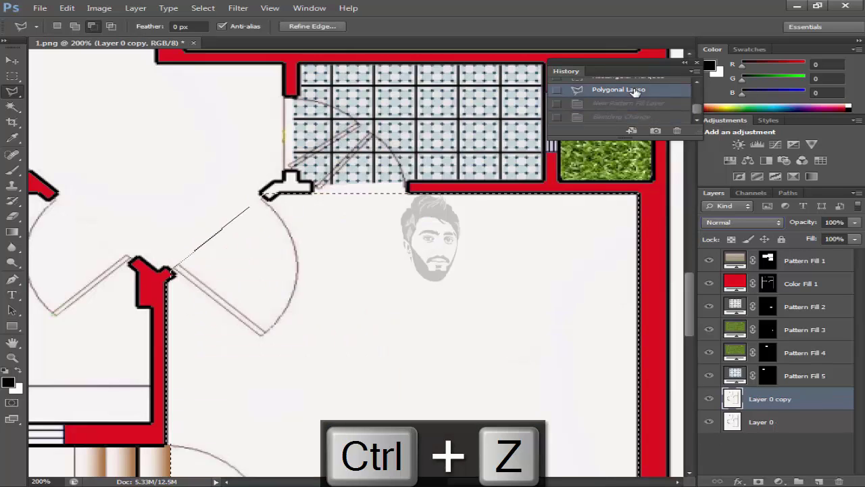
Step: Add the door opening below the tiled bathroom to the room selection with the Polygonal Lasso
scroll(635, 95, "up", 2)
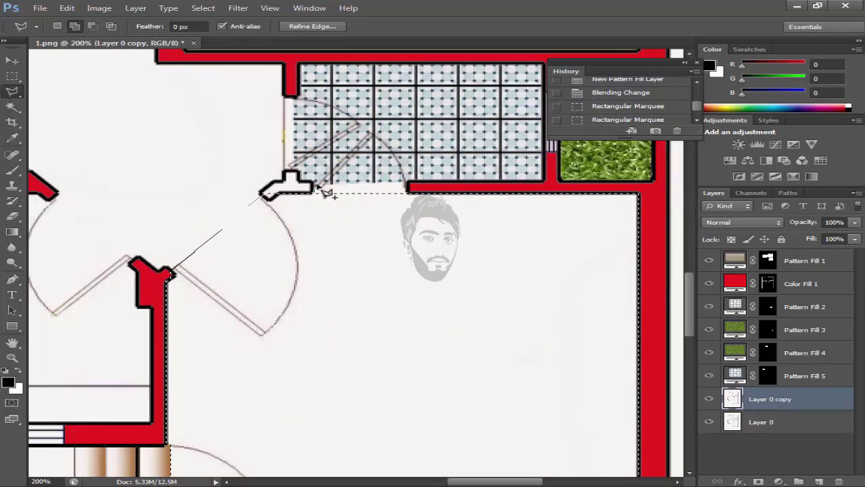
left_click(407, 200)
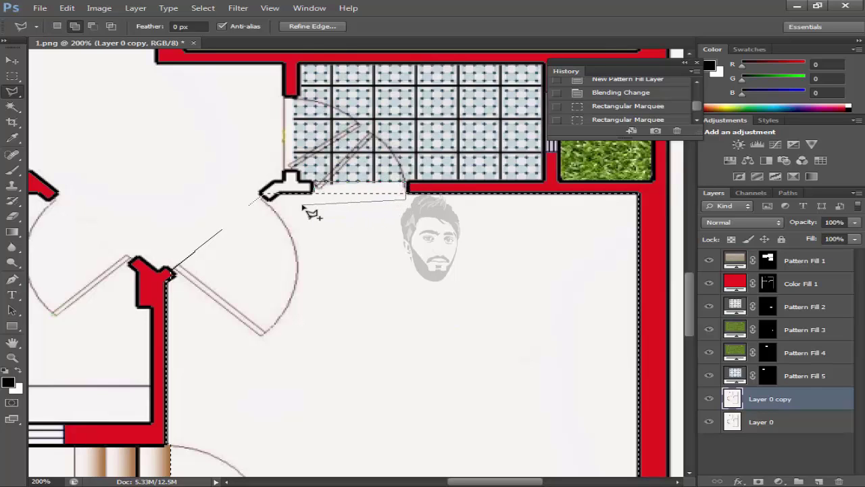
double_click(324, 202)
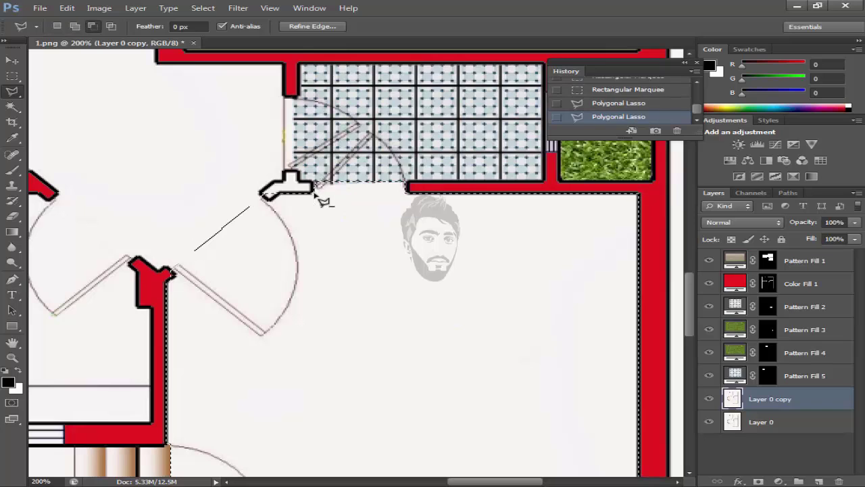
Step: Fill the selected lower-right room with a grey-brown wood Pattern Fill layer at 100% scale, repositioning the pattern
left_click(778, 481)
left_click(744, 251)
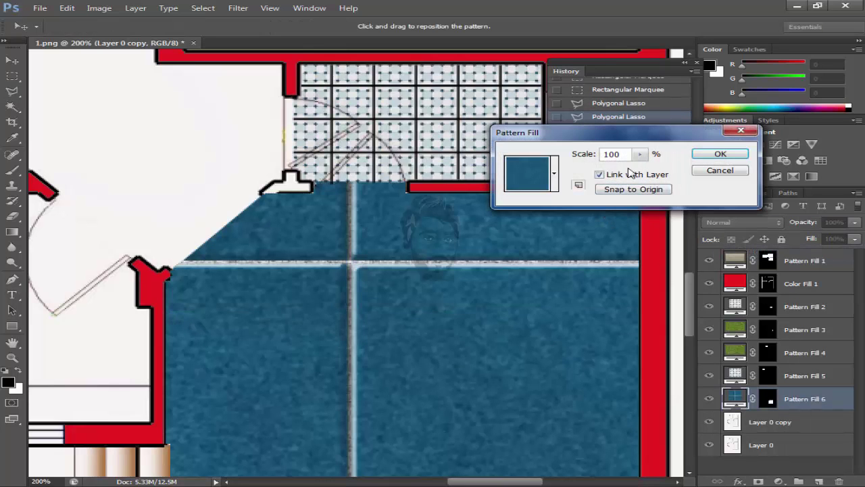
left_click(553, 174)
left_click(526, 255)
left_click(297, 305)
left_click_drag(297, 305, 128, 81)
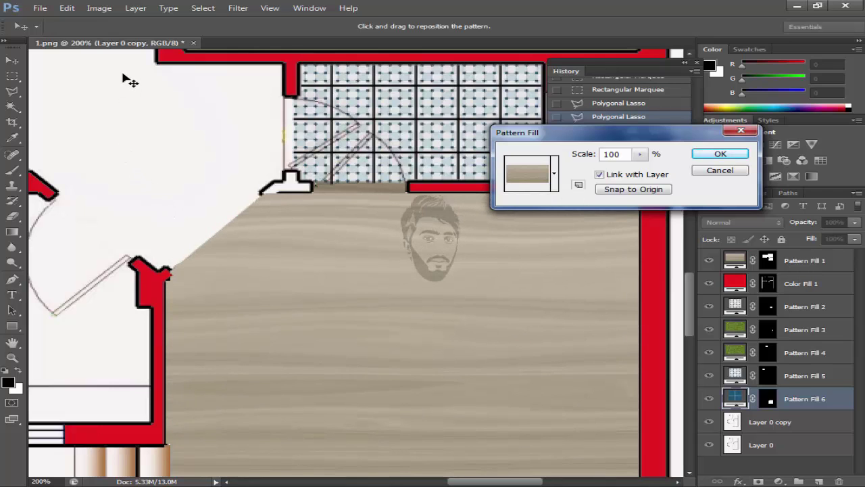
left_click(717, 154)
Step: On Layer 0 copy, select the open entrance area at the plan's lower-left corner with the Magic Wand
left_click(424, 290)
right_click(431, 297)
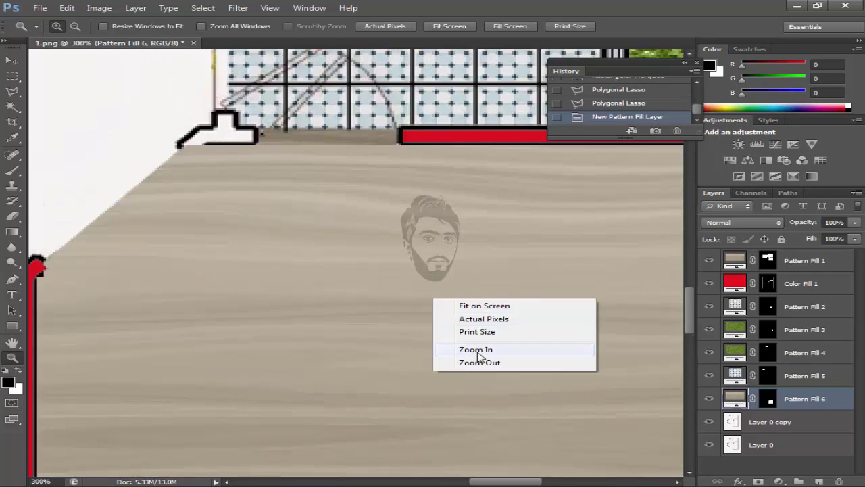
left_click(479, 360)
right_click(437, 261)
left_click(483, 267)
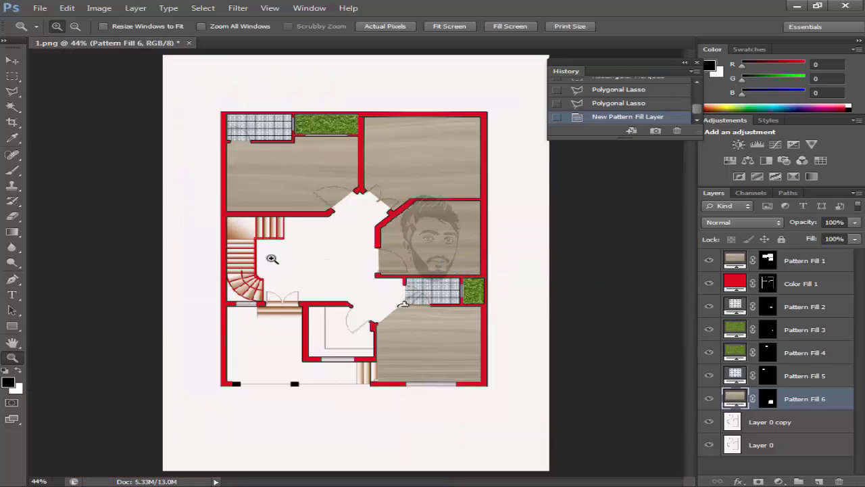
left_click(282, 366)
left_click(282, 366)
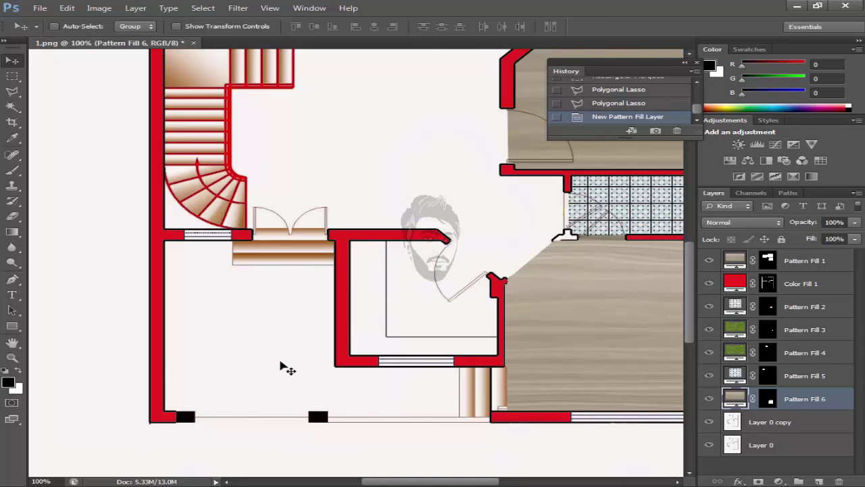
left_click(283, 365, "ctrl")
key("w")
left_click(284, 365)
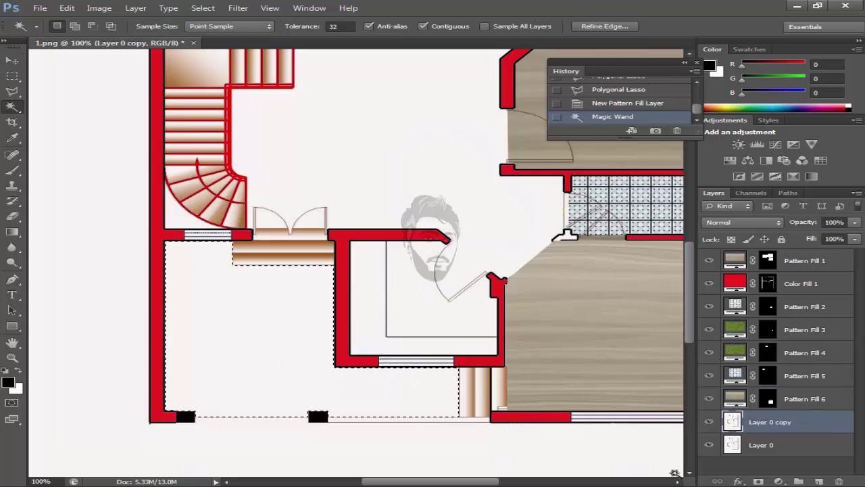
Step: Add a Pattern Fill layer to the selected entrance area using the brown square stone tile pattern
left_click(779, 481)
left_click(761, 249)
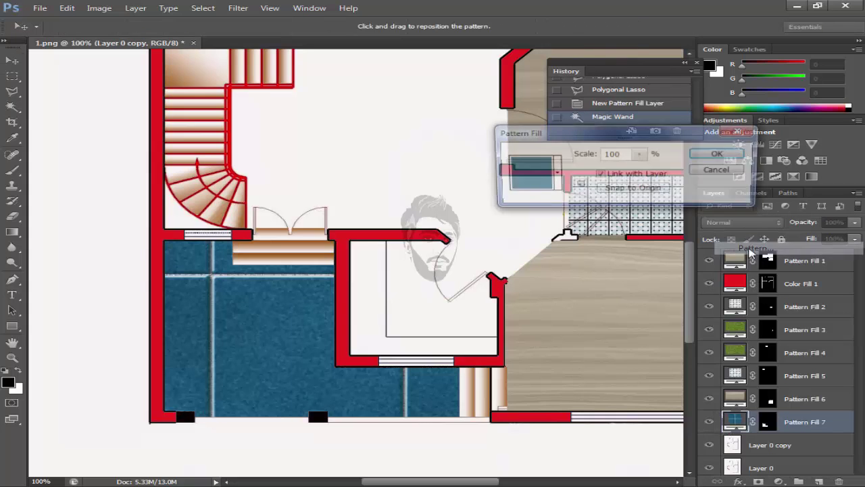
left_click(554, 174)
scroll(551, 243, "down", 2)
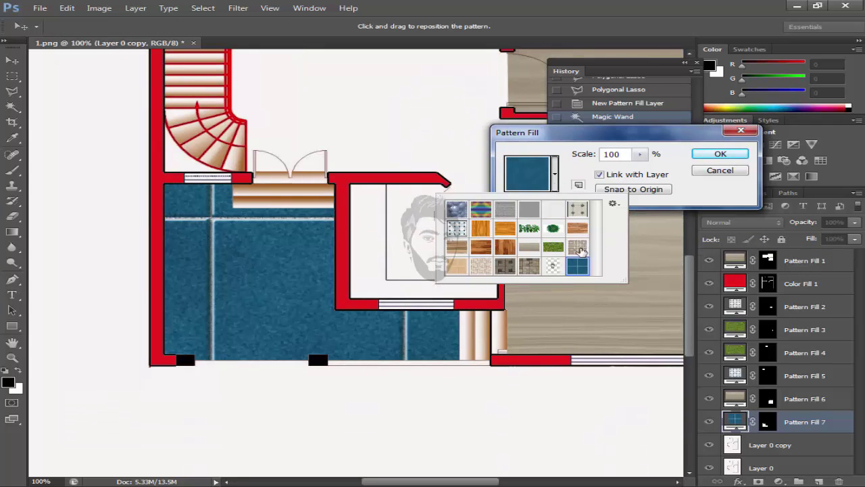
left_click(505, 267)
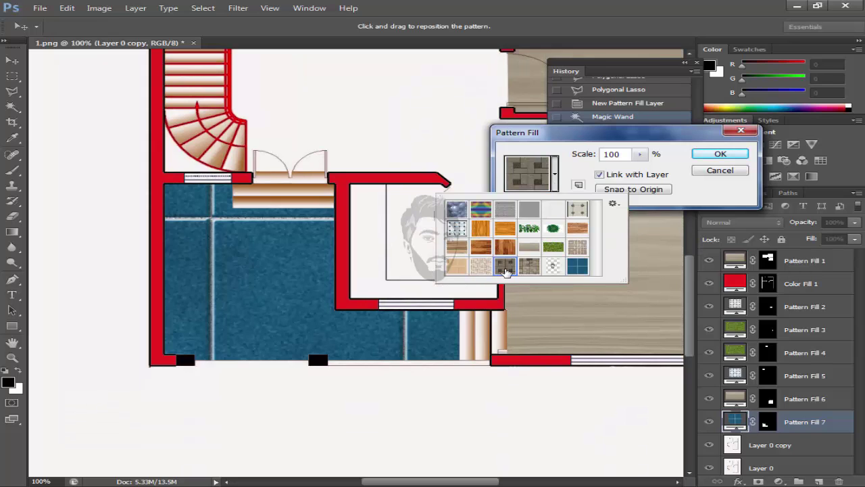
left_click(531, 269)
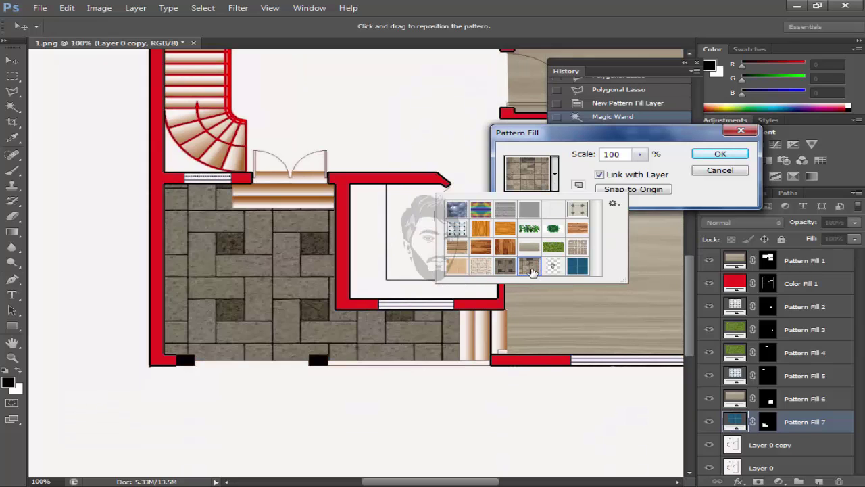
Step: Unlink the stone pattern from its layer, keep the scale at 100%, align the tiles with the entrance walls, and apply the fill
left_click(640, 176)
left_click_drag(279, 257, 194, 260)
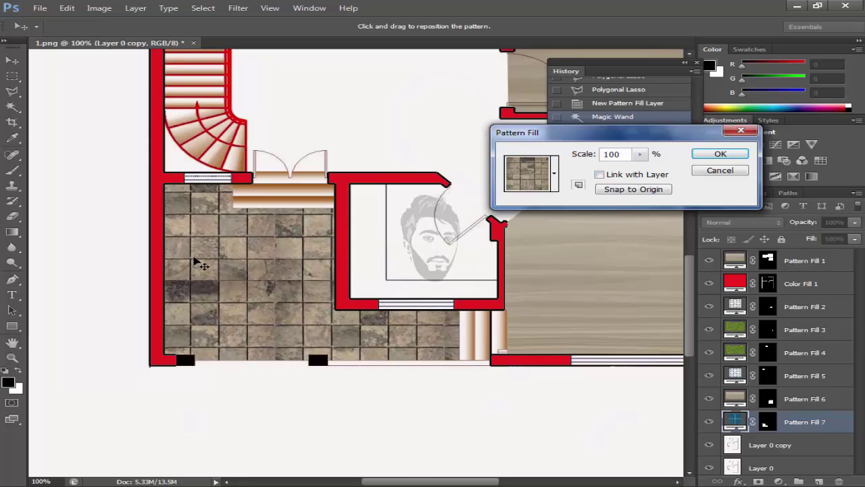
left_click(641, 154)
mouse_move(641, 168)
left_mouse_down()
mouse_move(652, 171)
mouse_move(642, 171)
left_mouse_up()
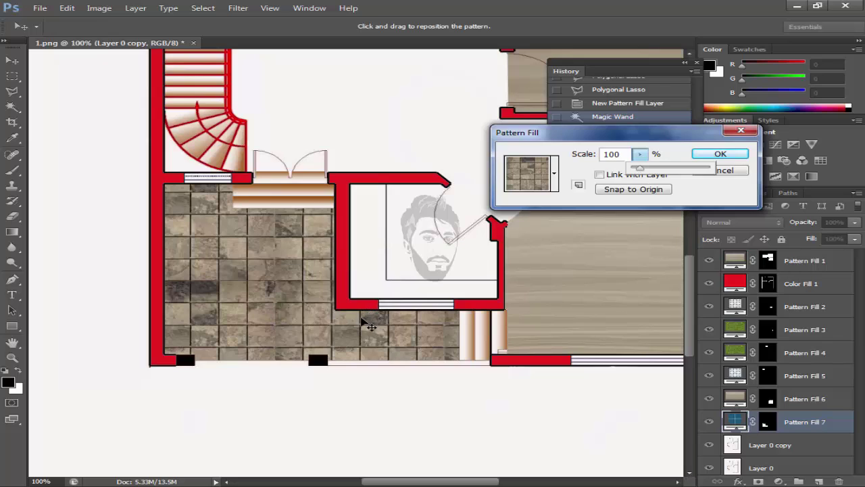
left_click_drag(361, 319, 365, 323)
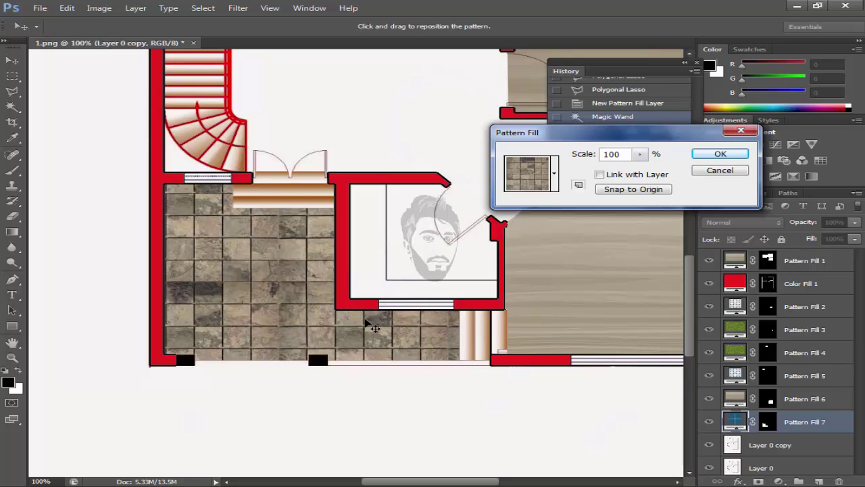
left_click_drag(295, 336, 295, 312)
left_click(717, 154)
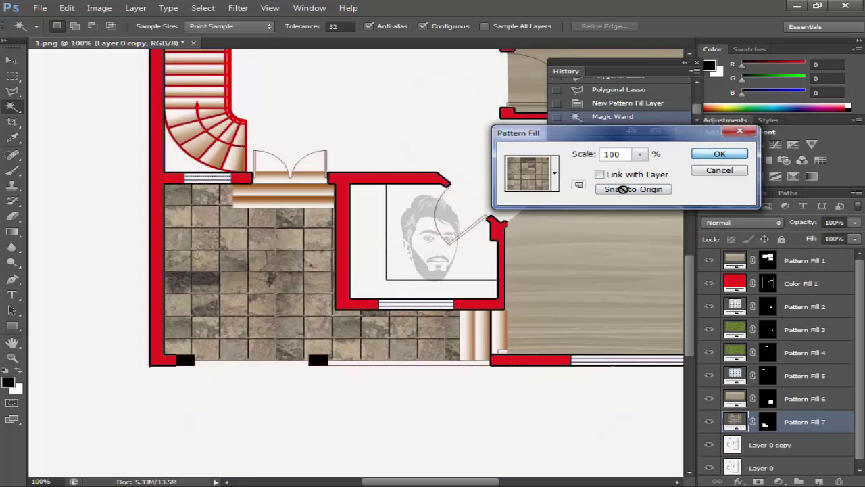
Step: Set the blending mode of the entrance's stone tile fill layer to Multiply and return to Layer 0 copy
left_click(769, 223)
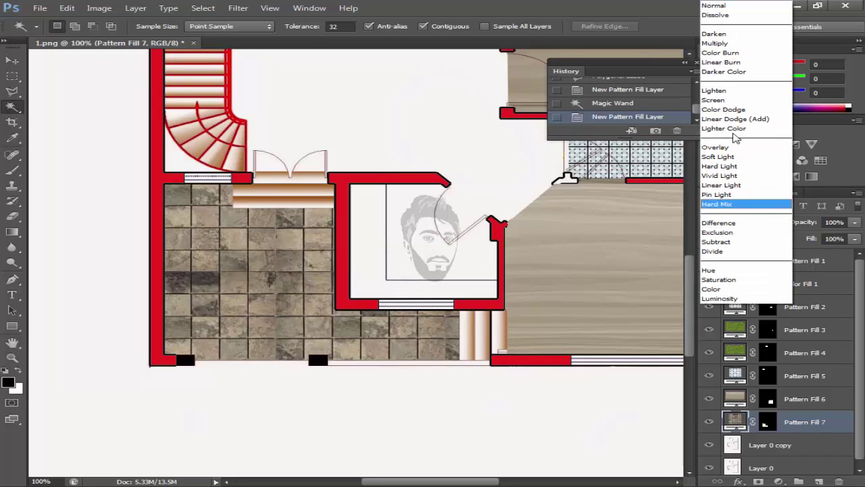
left_click(728, 40)
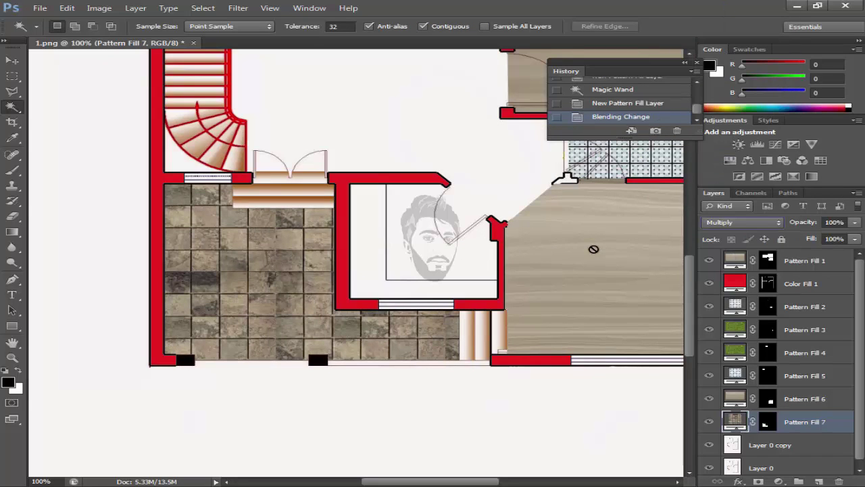
left_click(741, 443)
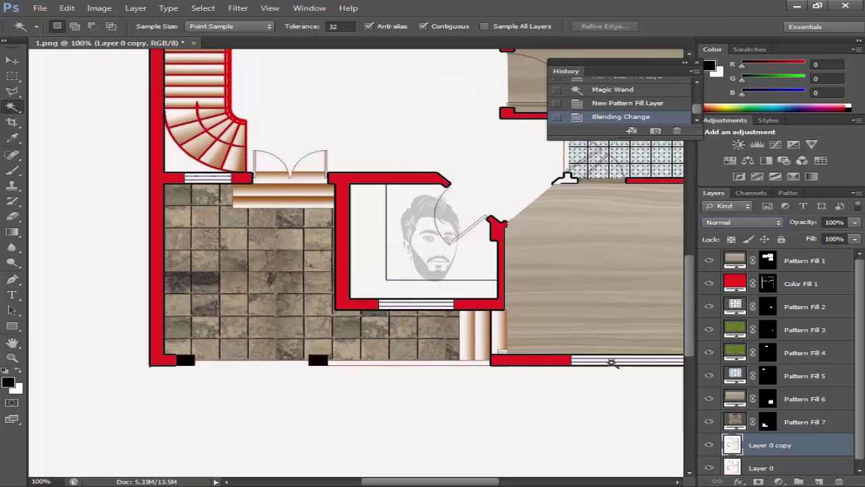
Step: Pick the lower-right room's wood fill layer on the canvas and change its blending mode to Multiply, then to Darken
key("v")
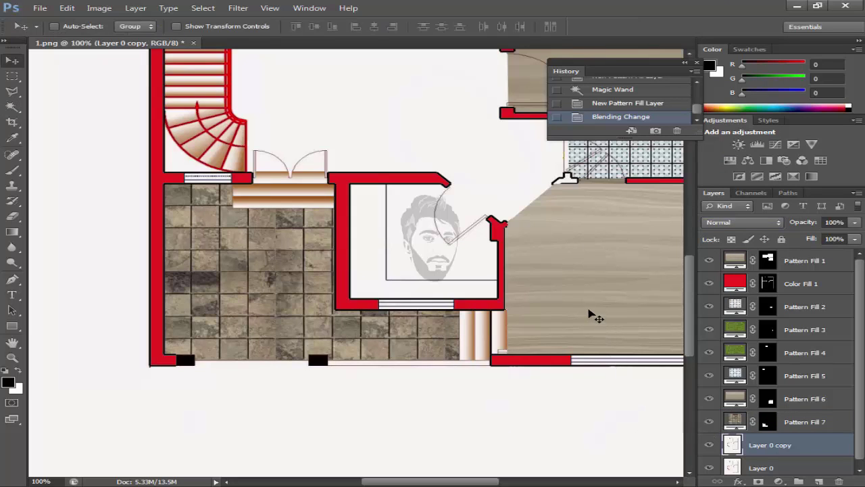
left_click(591, 316, "ctrl")
left_click(729, 221)
left_click(714, 43)
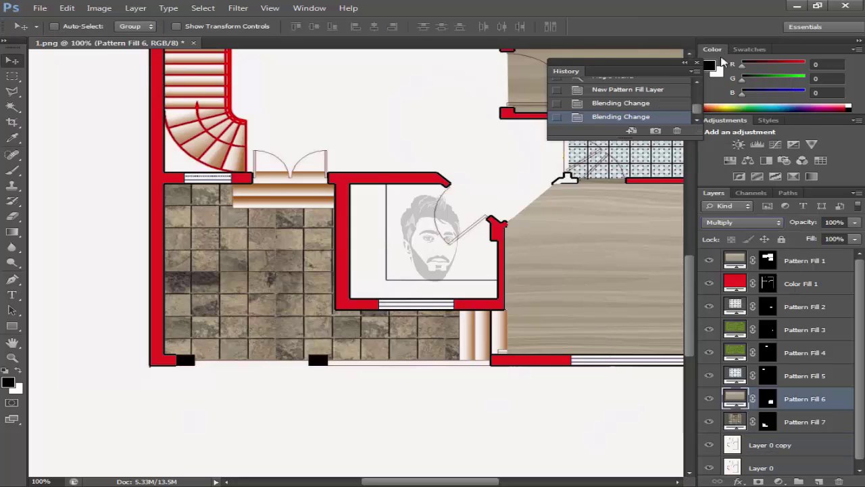
key("ctrl+s")
key("shift+alt+n")
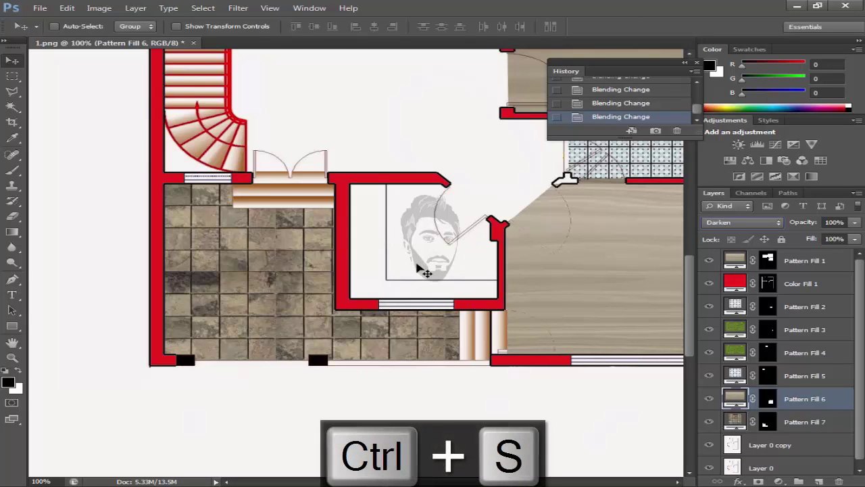
Step: On Layer 0 copy, select the inner floor area of the small room beside the entrance with the Magic Wand
left_click(424, 269, "ctrl")
key("w")
left_click(425, 265)
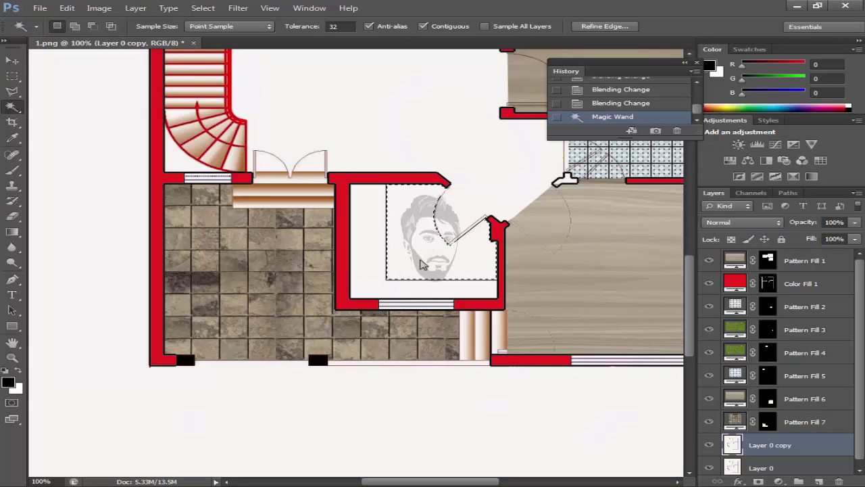
Step: Add the door-swing area to the small room's selection with the Polygonal Lasso, closing it with a straight edge across the doorway
key("z")
left_click(477, 230)
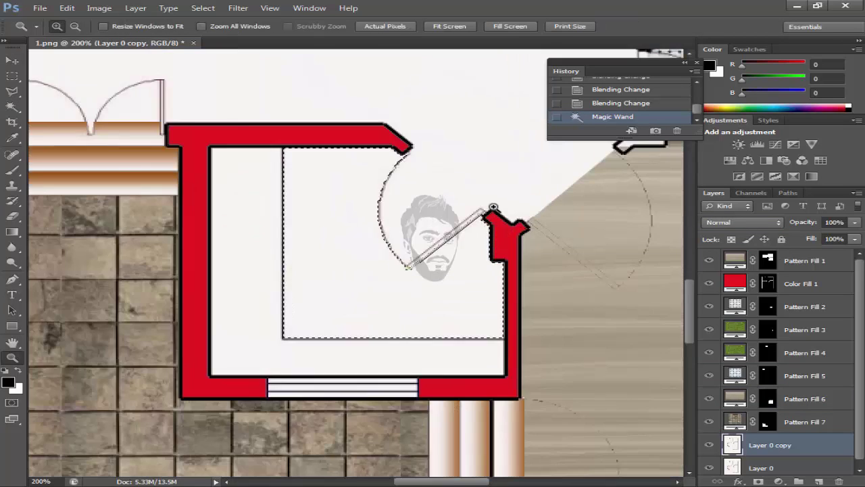
left_click(481, 226)
key("l")
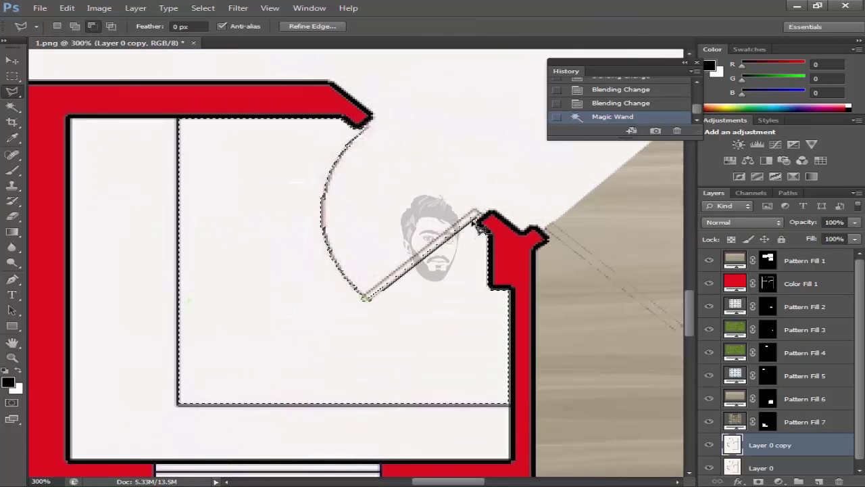
left_click(477, 214)
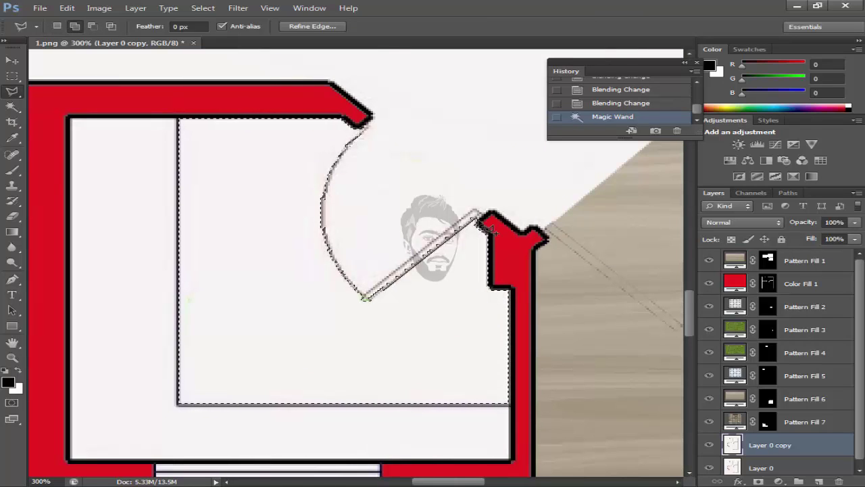
left_click(363, 126)
left_click(285, 182)
left_click(306, 299)
left_click(371, 328)
left_click(431, 295)
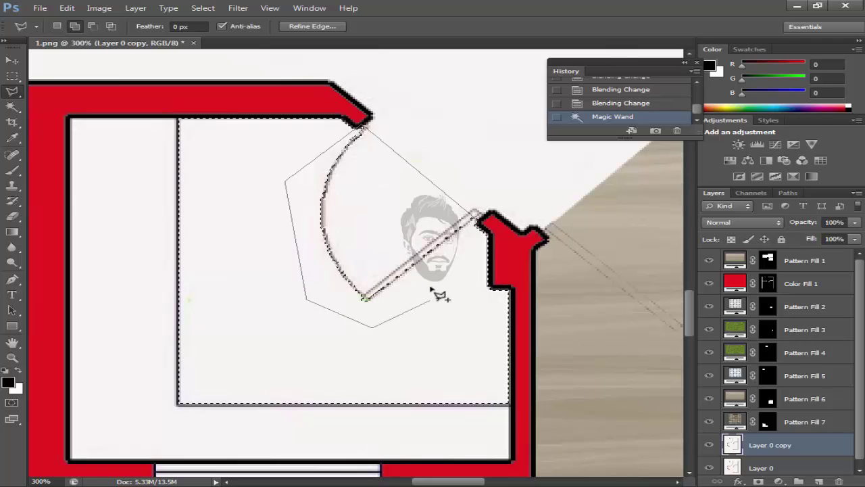
left_click(483, 225)
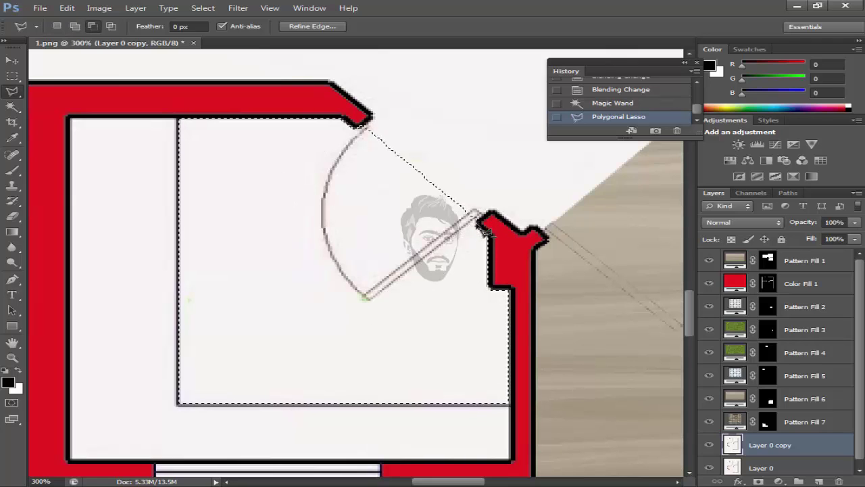
Step: Fill the small room's selection with a Pattern Fill layer using the beige tile with dark diamonds at 25% scale
left_click(779, 480)
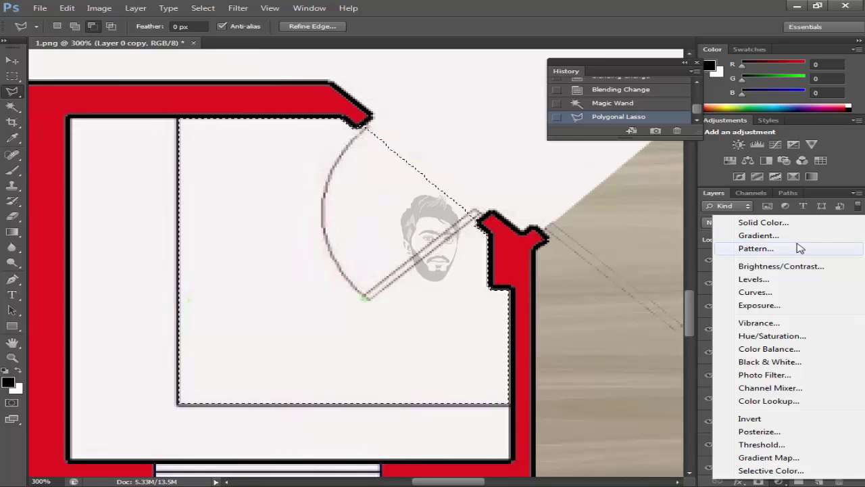
left_click(800, 248)
left_click(554, 179)
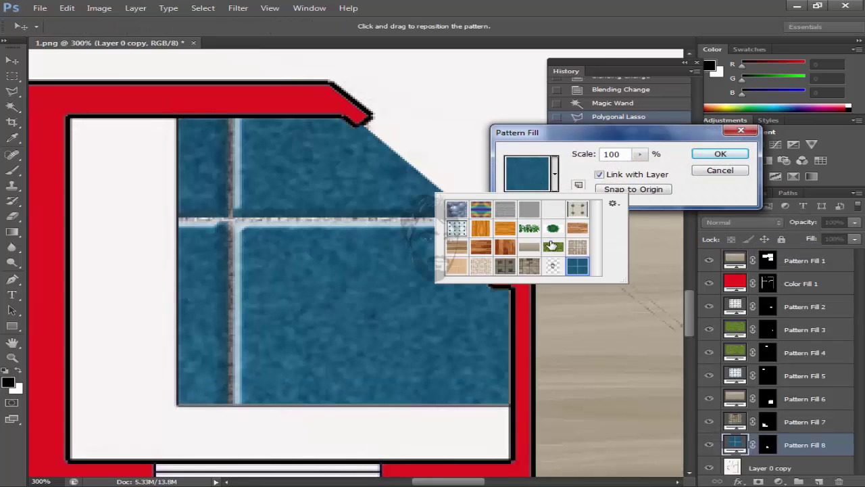
scroll(560, 245, "down", 1)
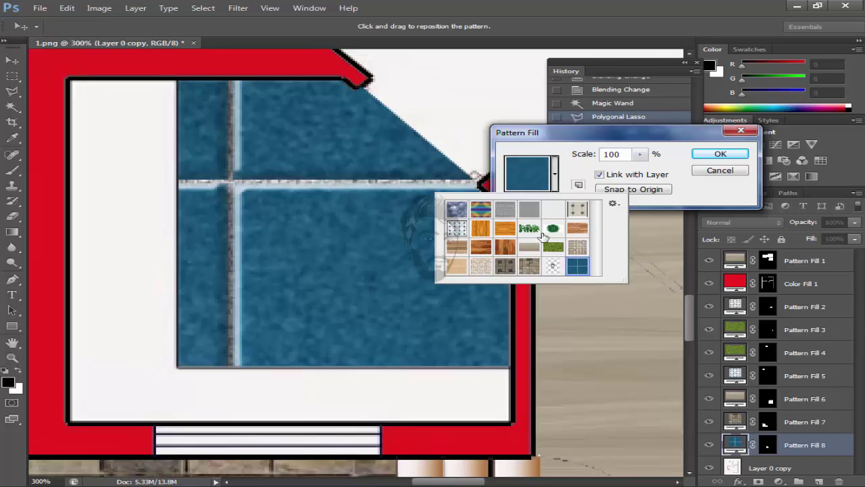
left_click(578, 211)
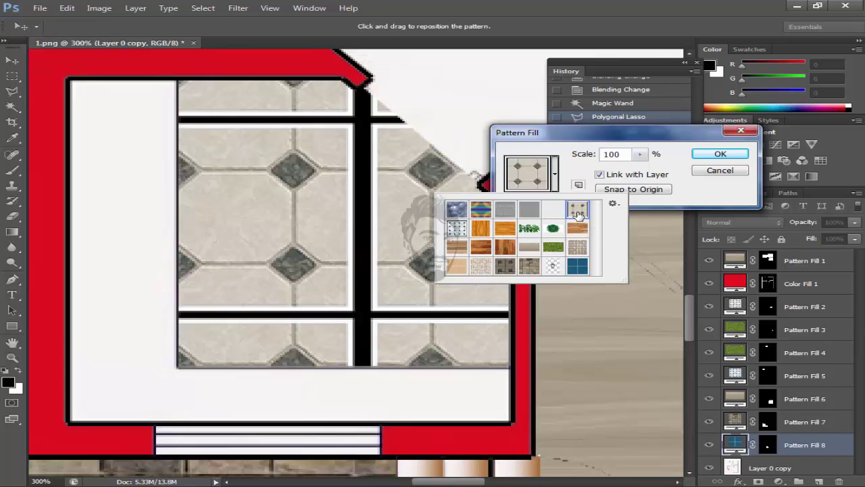
left_click(639, 155)
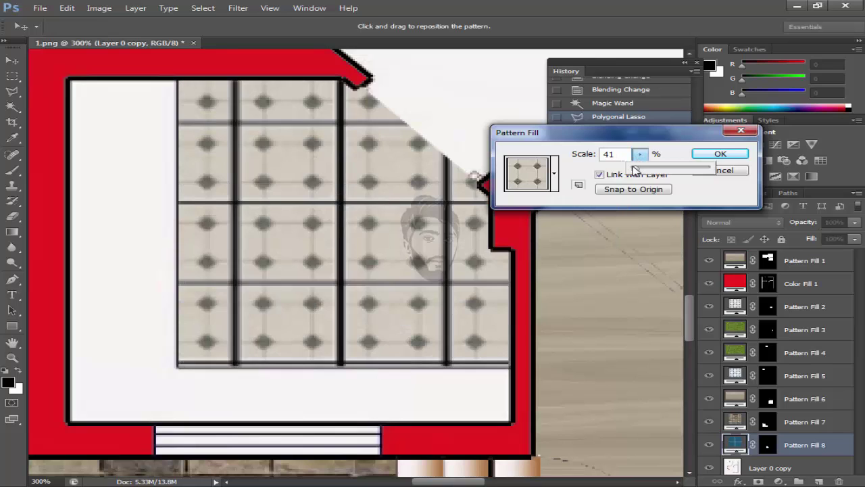
left_click(577, 153)
type("25")
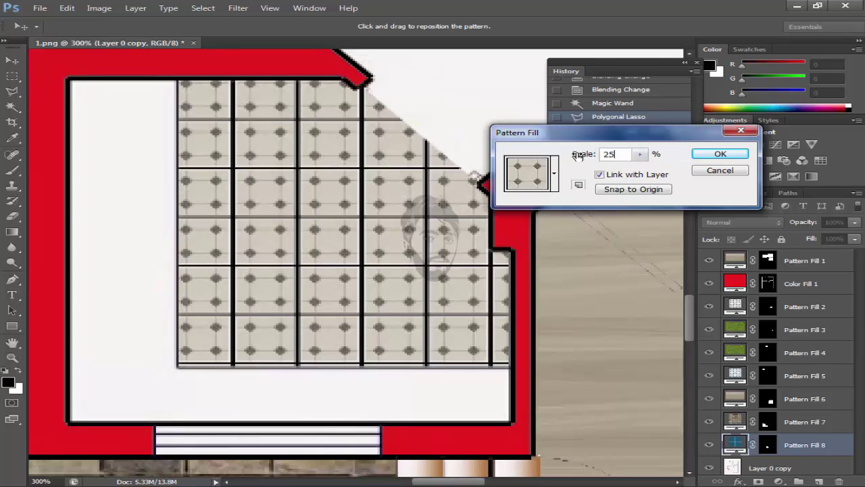
key("Return")
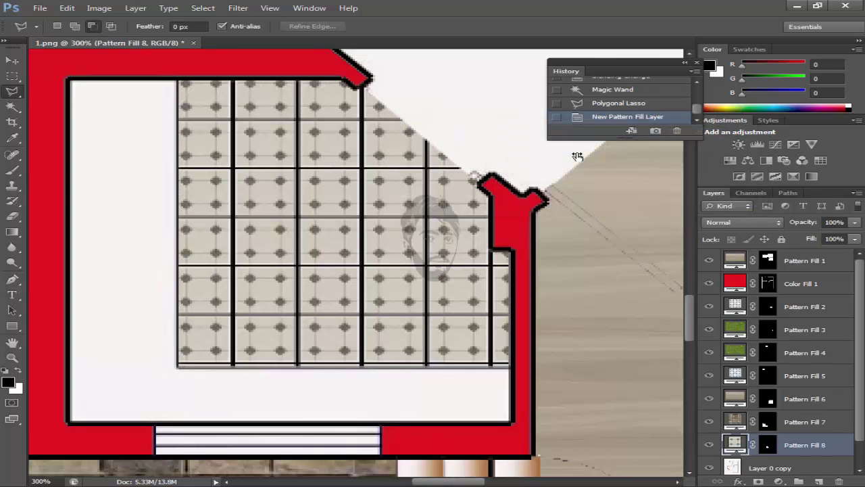
Step: Shift the small room's diamond tile pattern slightly to realign it and set that fill layer's blending mode to Multiply
double_click(734, 446)
left_click_drag(340, 290, 347, 290)
left_click(719, 154)
left_click(773, 225)
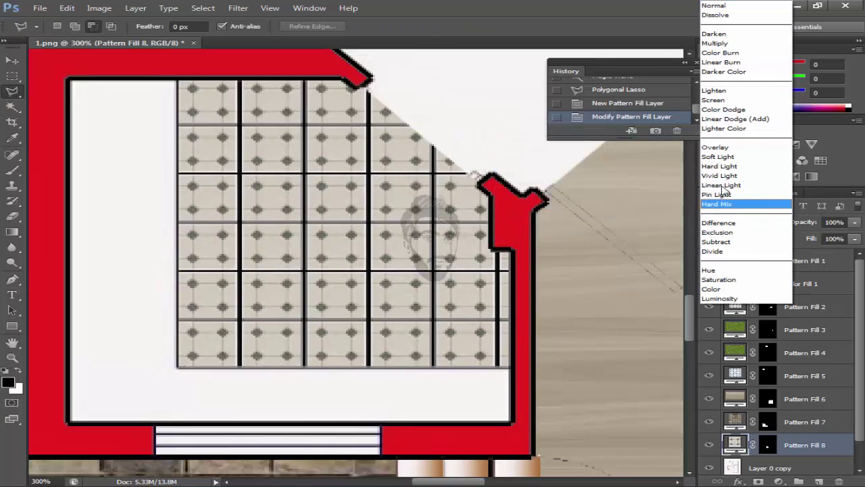
left_click(716, 43)
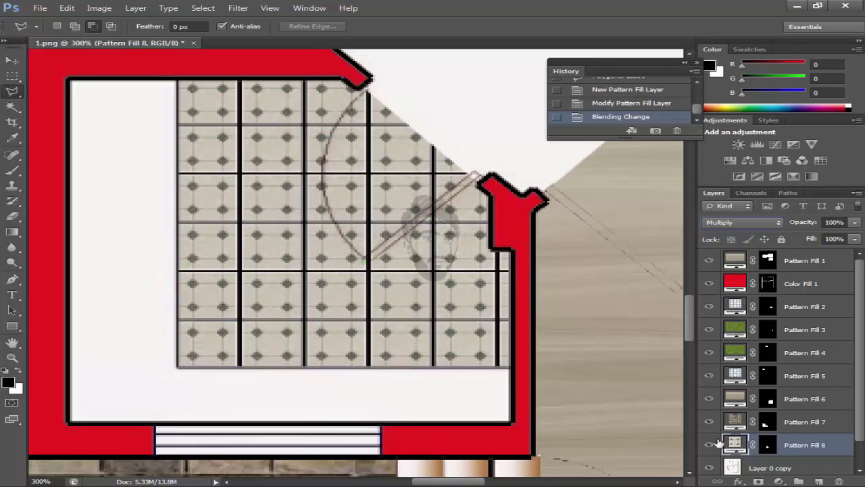
Step: Make Layer 0 copy active for selecting the unfilled central hall
left_click(733, 462)
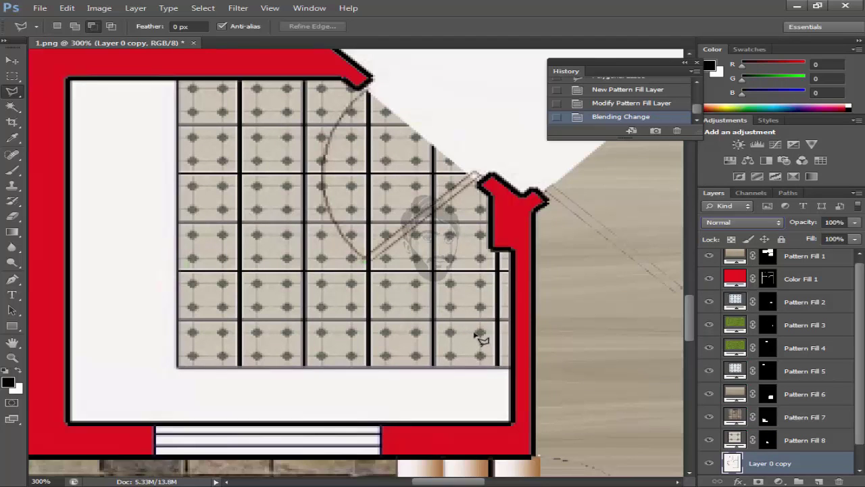
scroll(460, 318, "down", 3)
key("z")
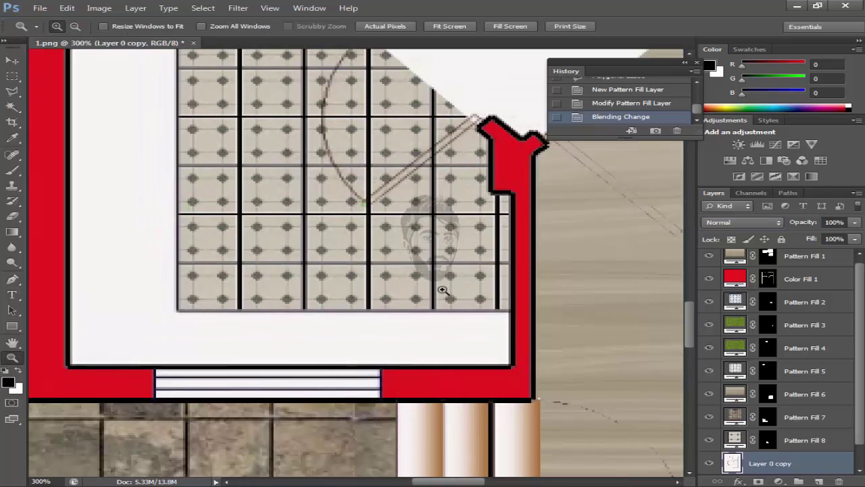
right_click(462, 289)
left_click(485, 298)
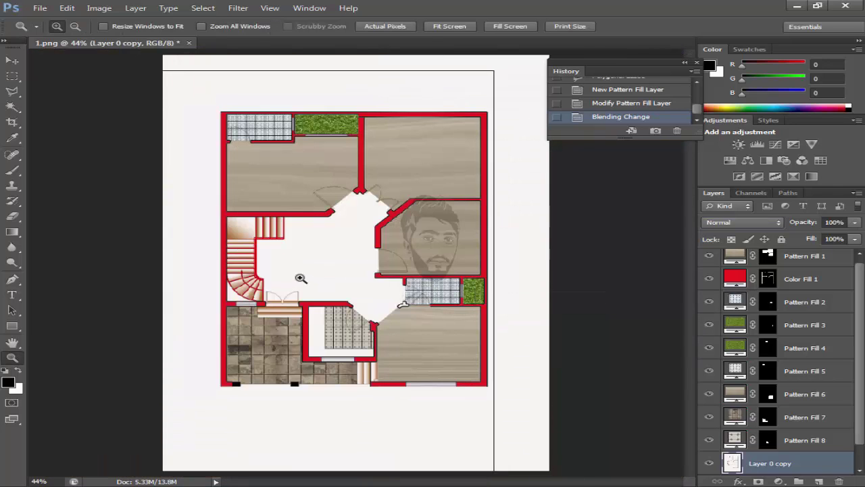
left_click(300, 278)
left_click(315, 261)
left_click(317, 261)
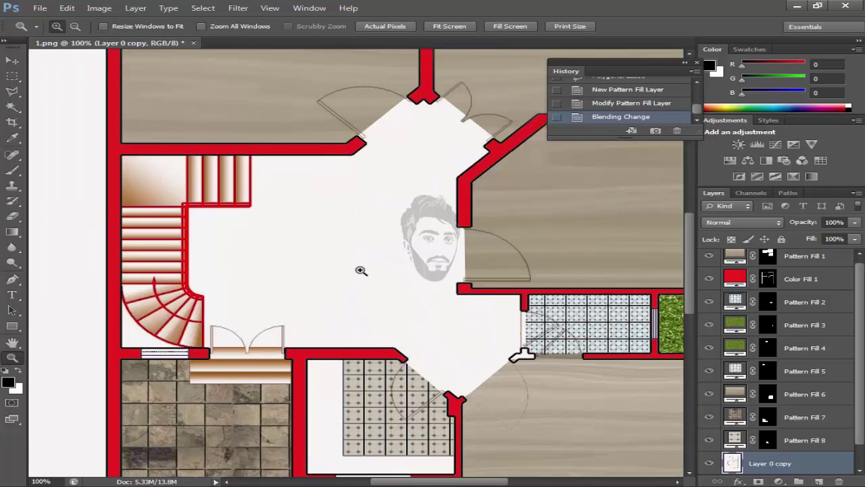
key("v")
key("w")
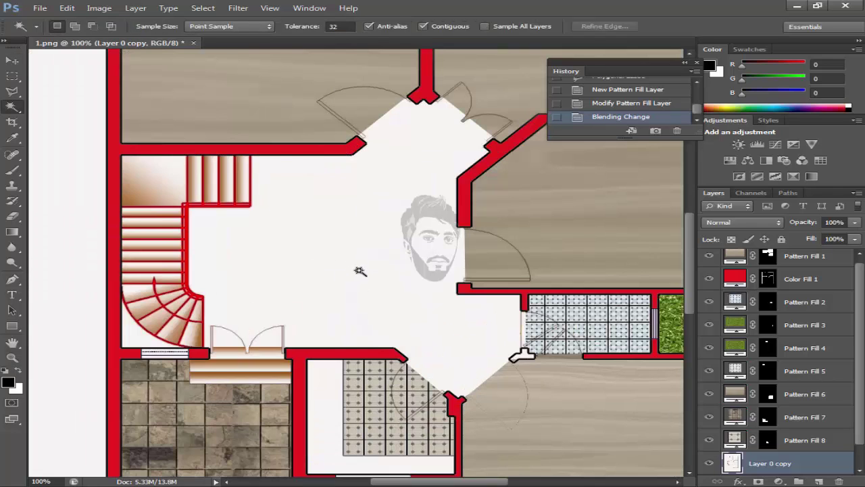
left_click(360, 270)
key("ctrl+z")
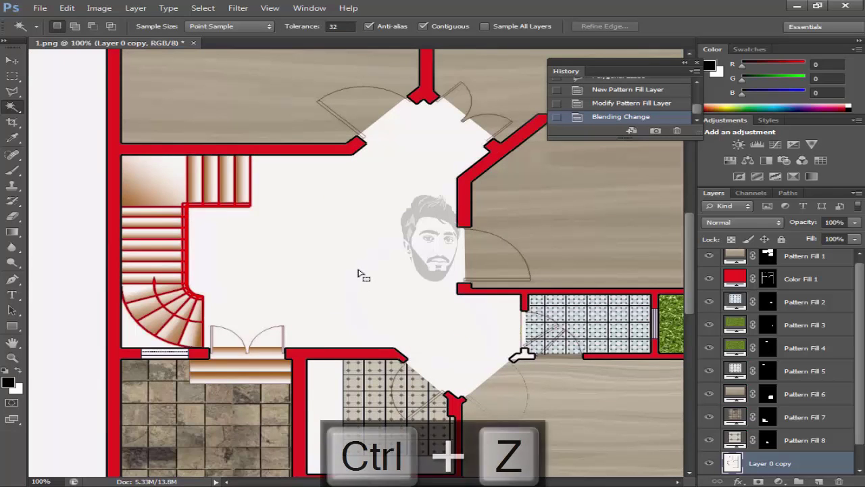
Step: Select the central hall with a rectangular marquee from the stairs to the opposite wall, adding the passage leading to the tiled bathroom
key("m")
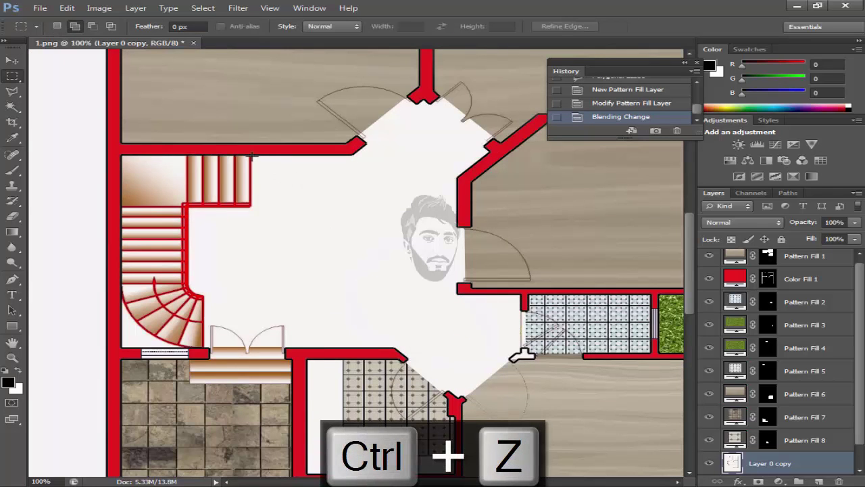
left_click_drag(252, 156, 457, 346)
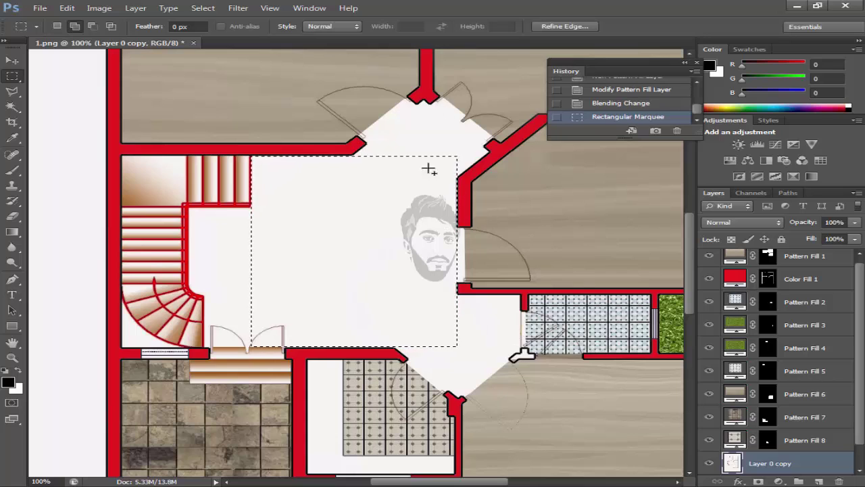
left_click_drag(458, 296, 521, 350)
Step: Add the narrow opening of the bathroom doorway to the hall selection with the Rectangular Marquee
key("z")
left_click(529, 336)
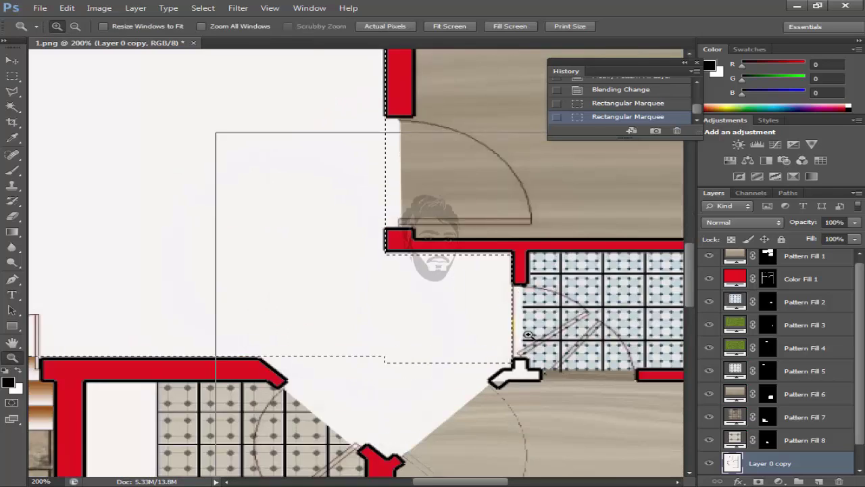
left_click(528, 335)
key("m")
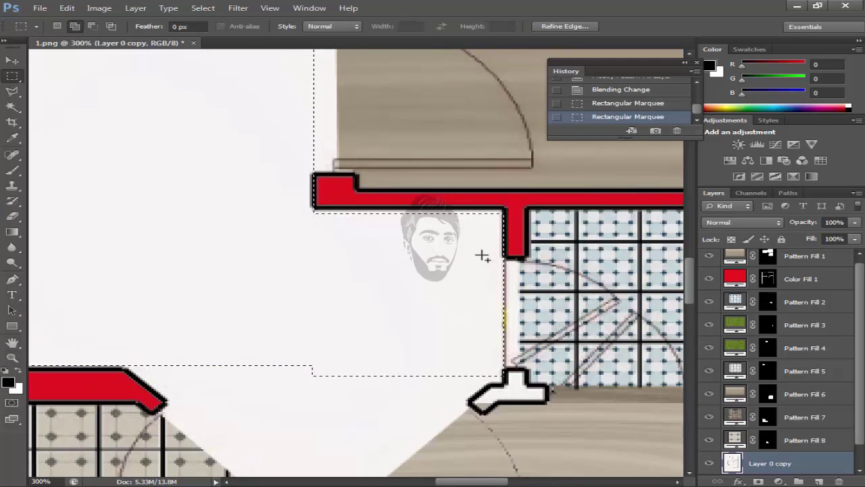
mouse_move(483, 255)
left_mouse_down()
mouse_move(503, 274)
mouse_move(520, 318)
mouse_move(474, 271)
mouse_move(500, 285)
mouse_move(522, 329)
mouse_move(517, 364)
left_mouse_up()
Step: Add the hall's V-shaped end between the tiled room and the wood-floored room to the selection with the Polygonal Lasso
scroll(353, 334, "down", 5)
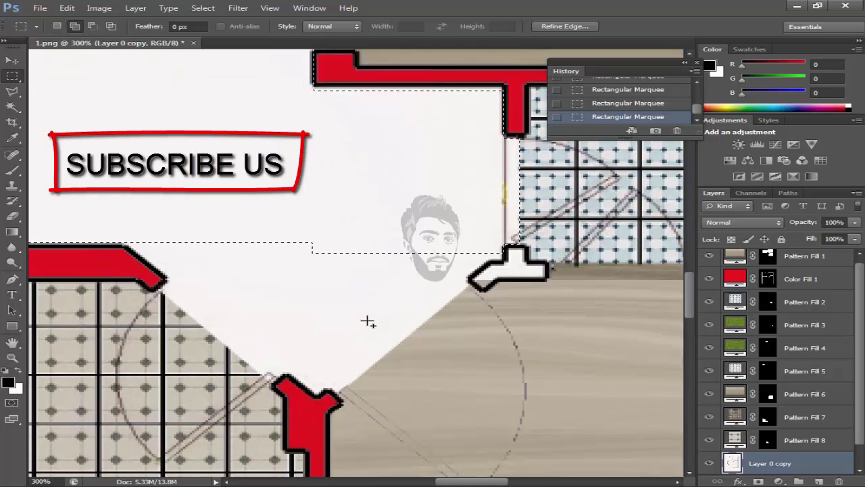
key("l")
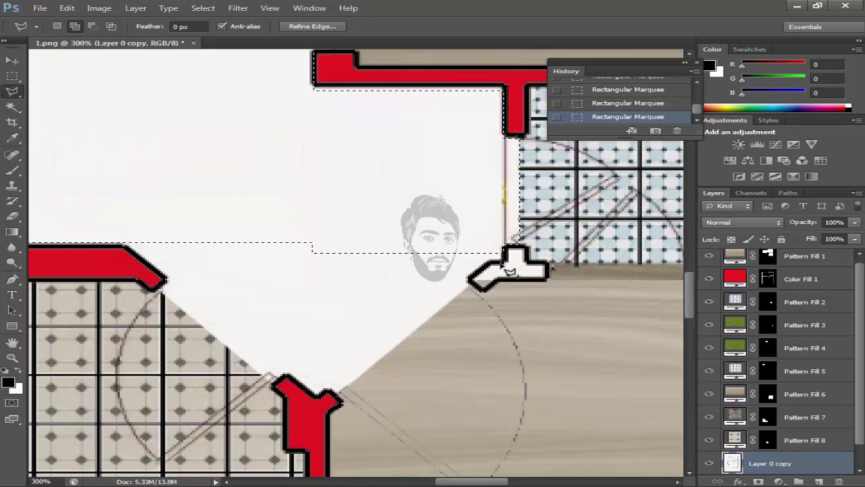
left_click(472, 286)
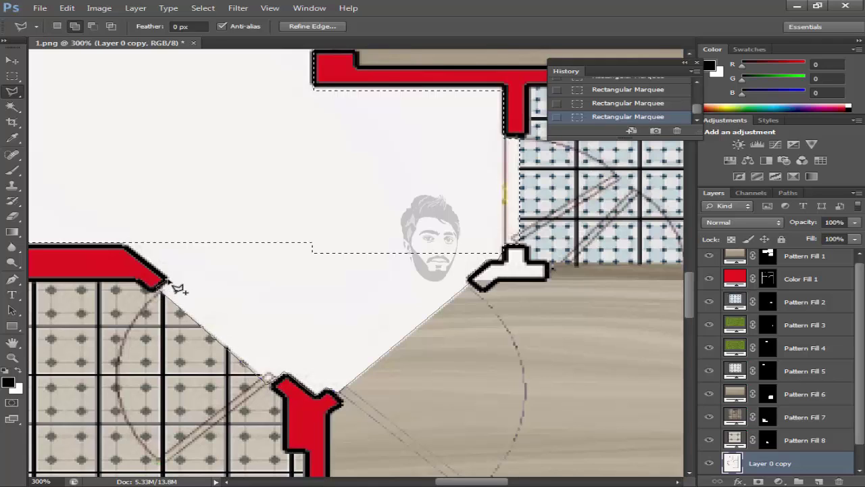
left_click(100, 223)
left_click(284, 190)
left_click(462, 214)
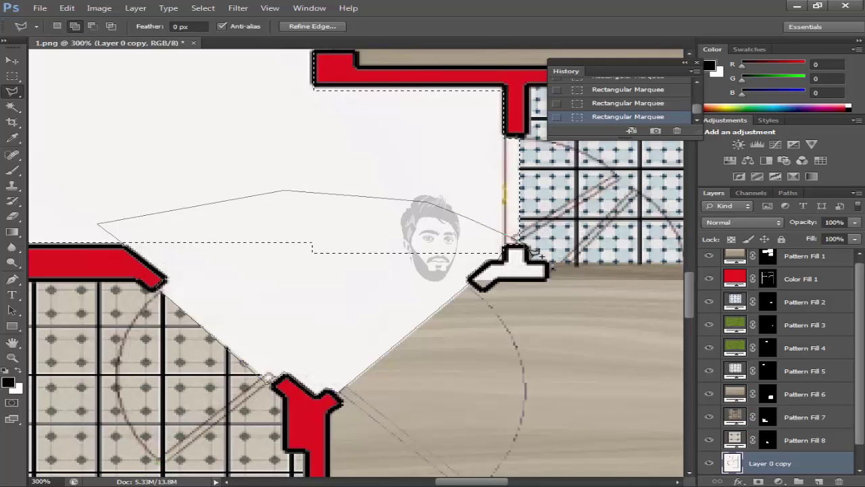
left_click(466, 217)
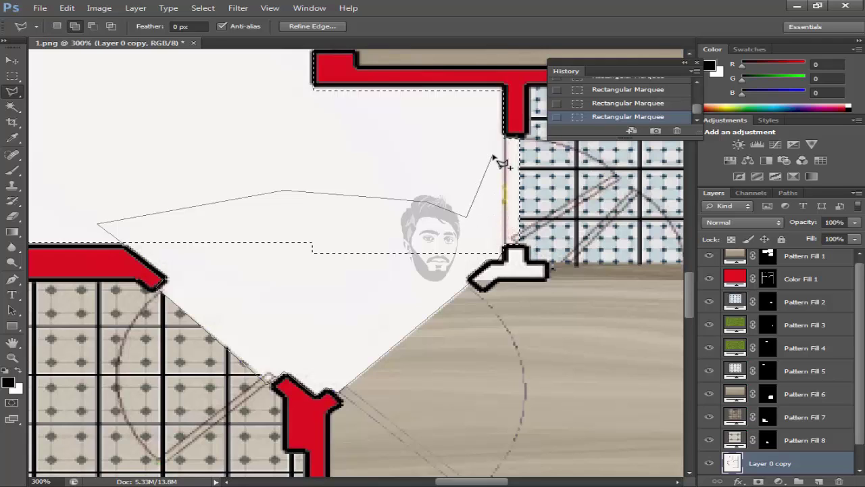
left_click(505, 202)
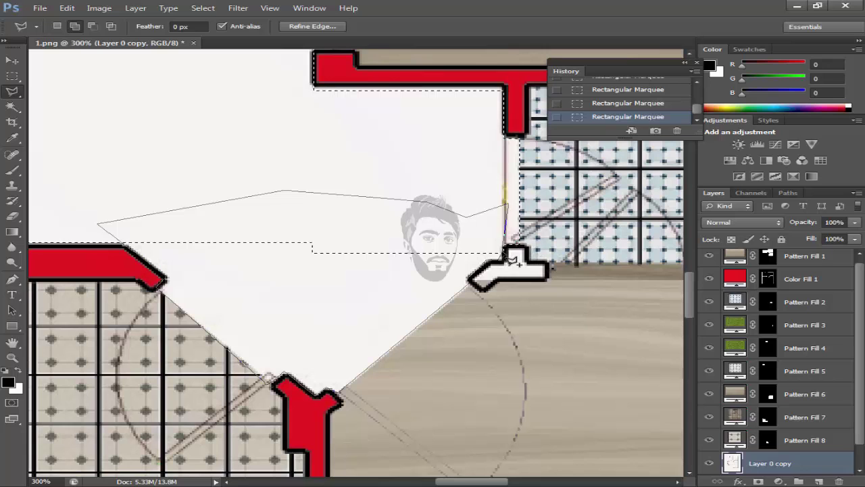
left_click(511, 259)
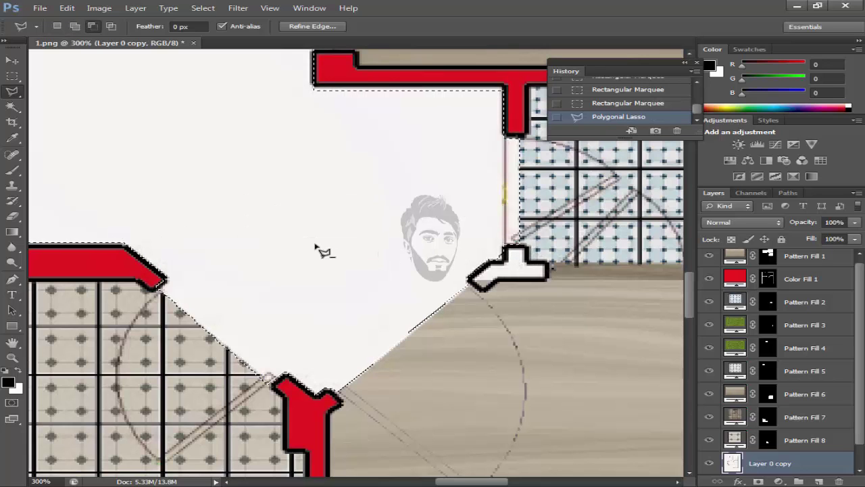
Step: Extend the hall selection with the Polygonal Lasso along the staircase's inner edge and down to the double entrance door
key("h")
mouse_move(279, 227)
left_mouse_down()
mouse_move(318, 257)
mouse_move(295, 270)
mouse_move(376, 309)
mouse_move(373, 421)
mouse_move(406, 322)
mouse_move(376, 328)
left_mouse_up()
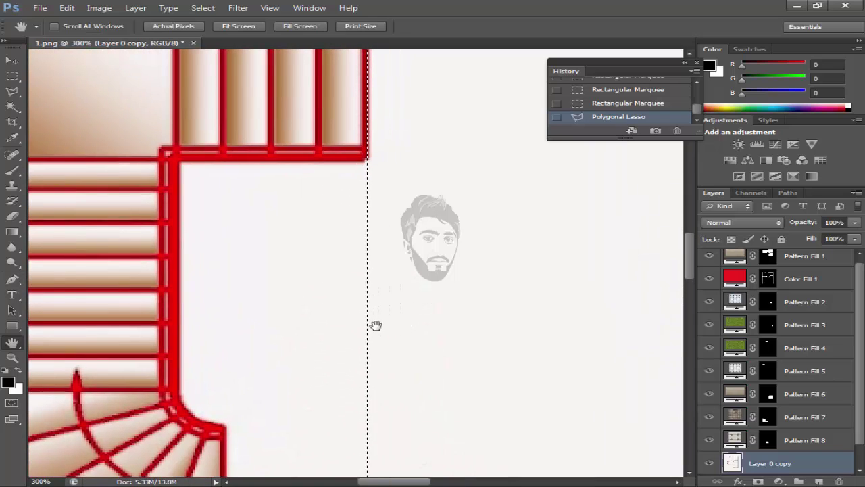
key("l")
left_click(367, 162)
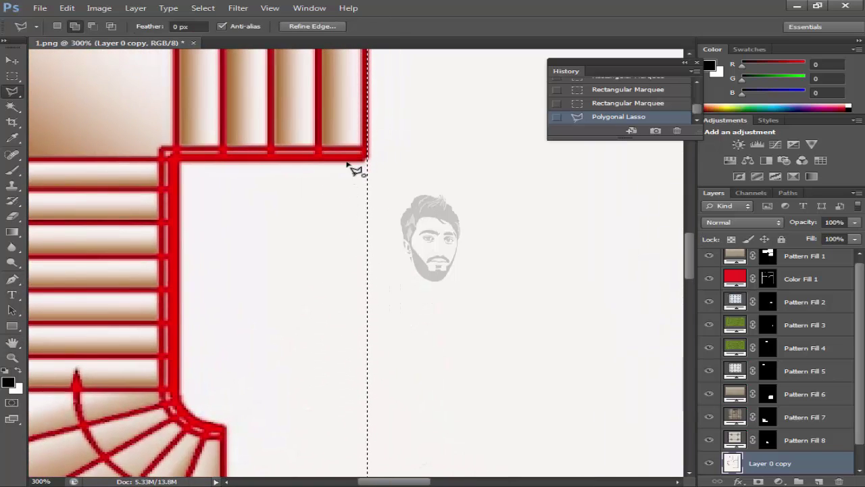
left_click(180, 165)
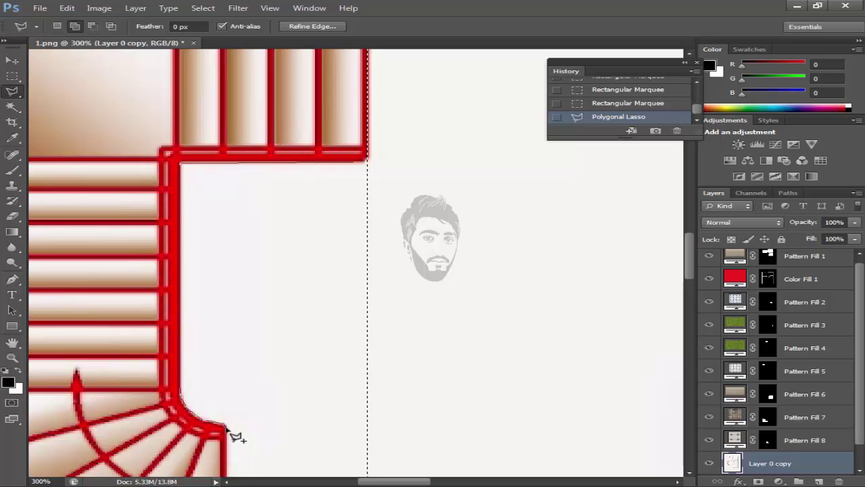
scroll(228, 448, "down", 10)
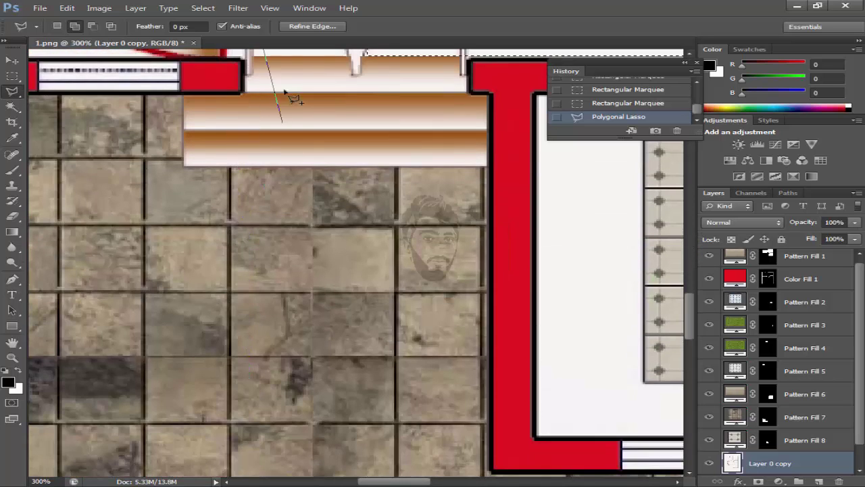
scroll(292, 99, "up", 5)
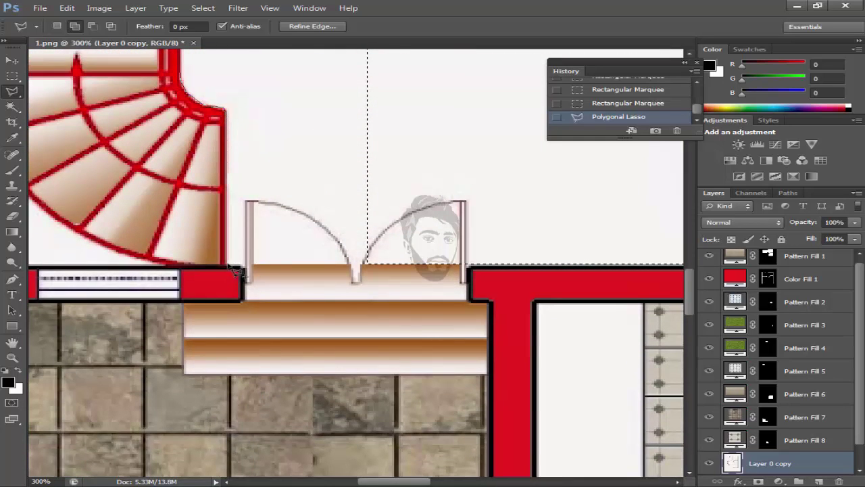
left_click(229, 265)
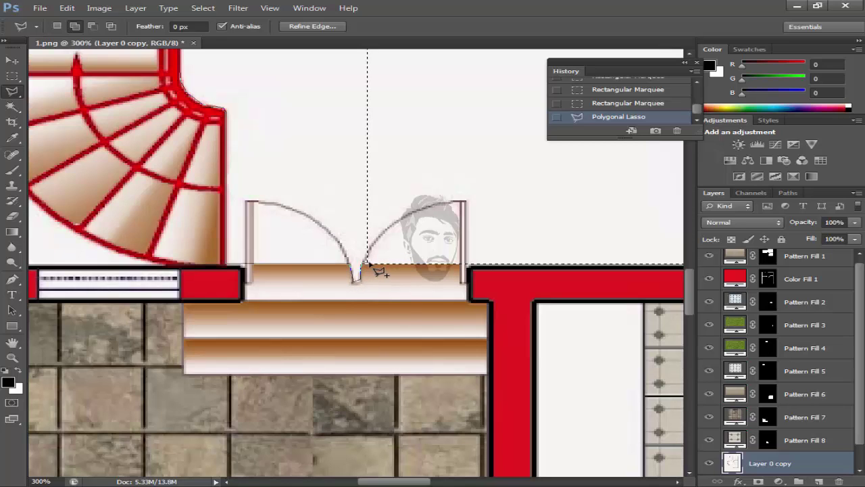
scroll(418, 116, "up", 5)
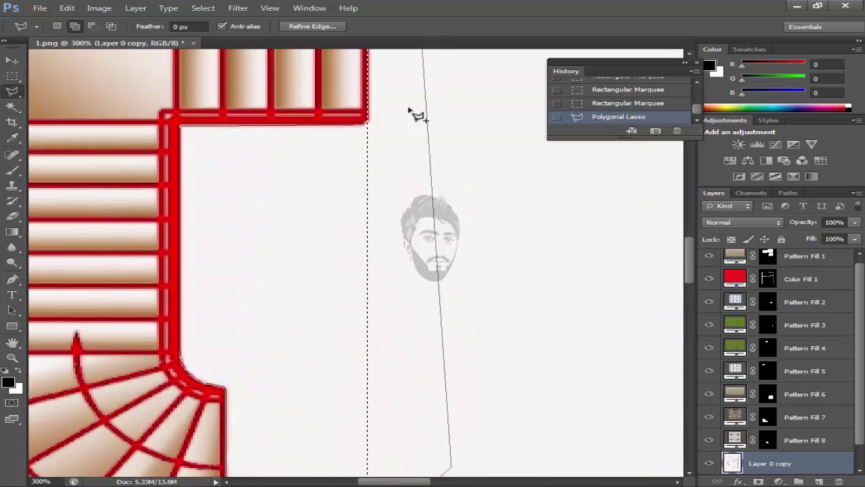
scroll(415, 57, "up", 1)
left_click(398, 166)
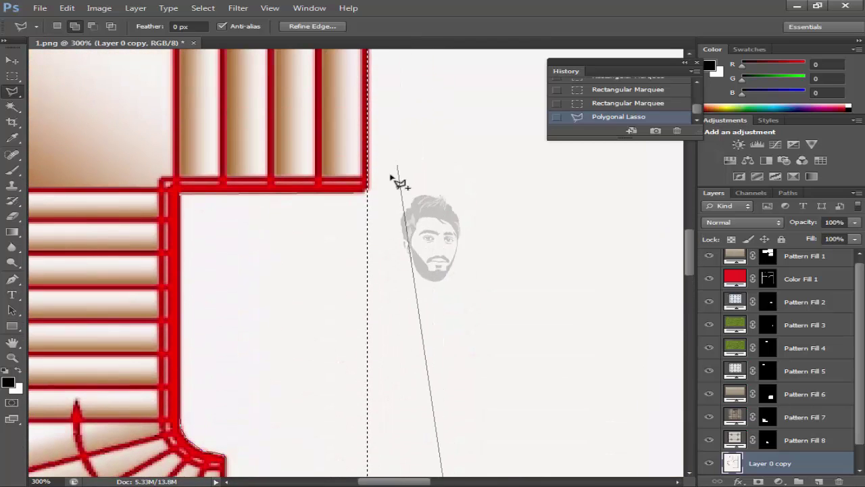
left_click(356, 194)
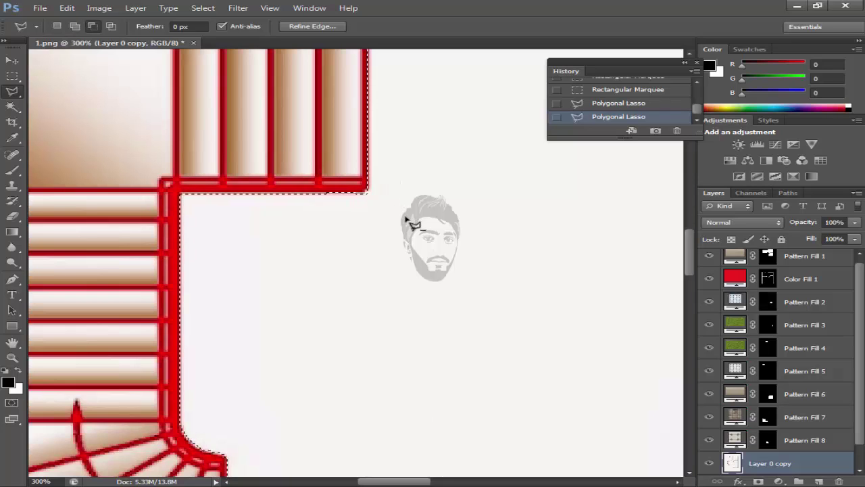
Step: Add the angled hall area between the upper rooms' doorways to the selection with the Polygonal Lasso
key("z")
right_click(414, 215)
left_click(440, 222)
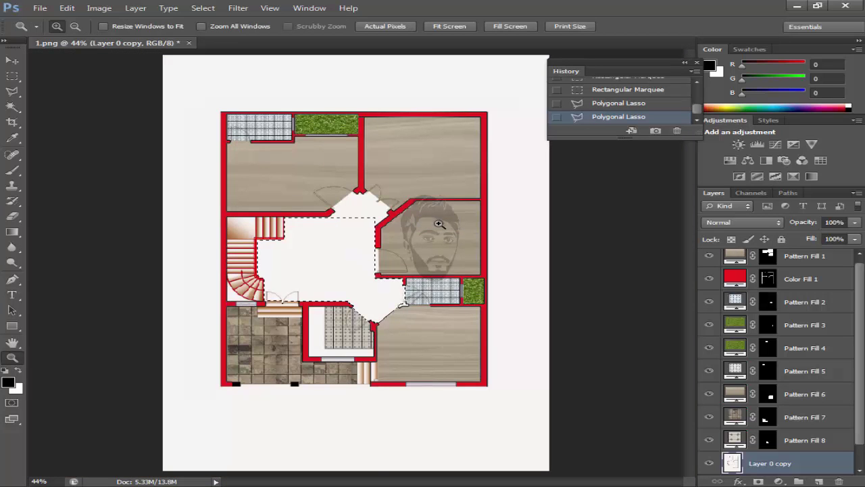
left_click(374, 198)
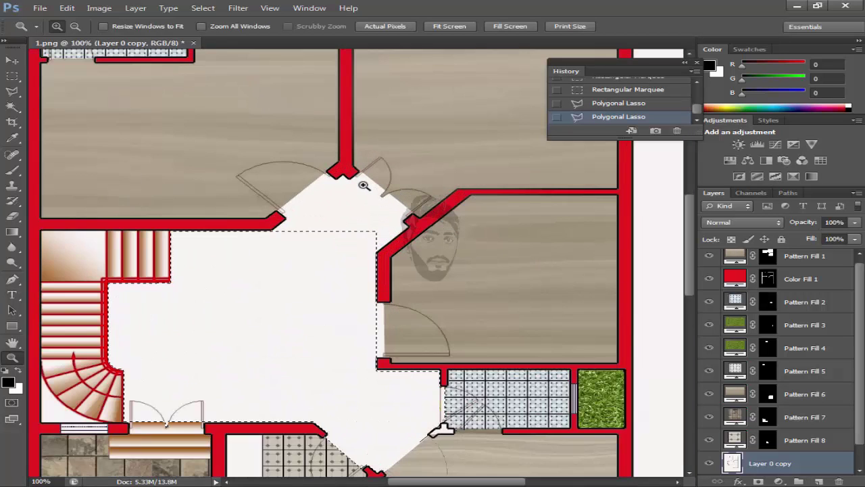
left_click(365, 186)
key("l")
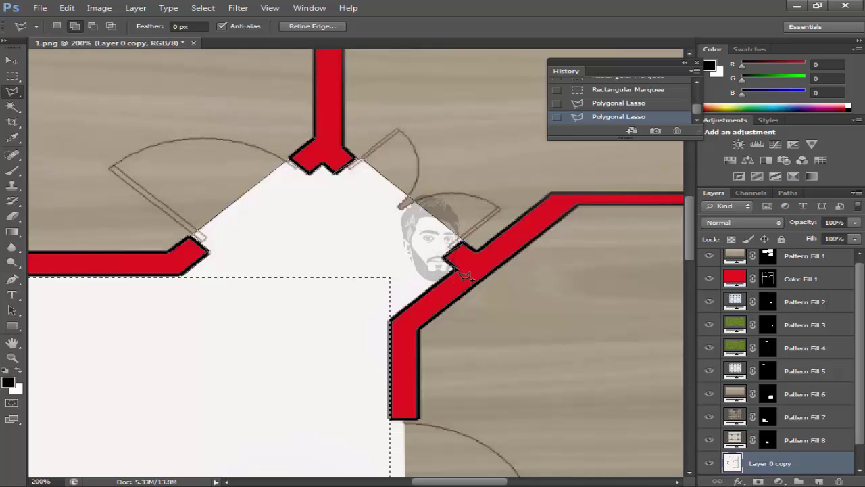
left_click(389, 322)
left_click(381, 328)
left_click(182, 318)
left_click(167, 288)
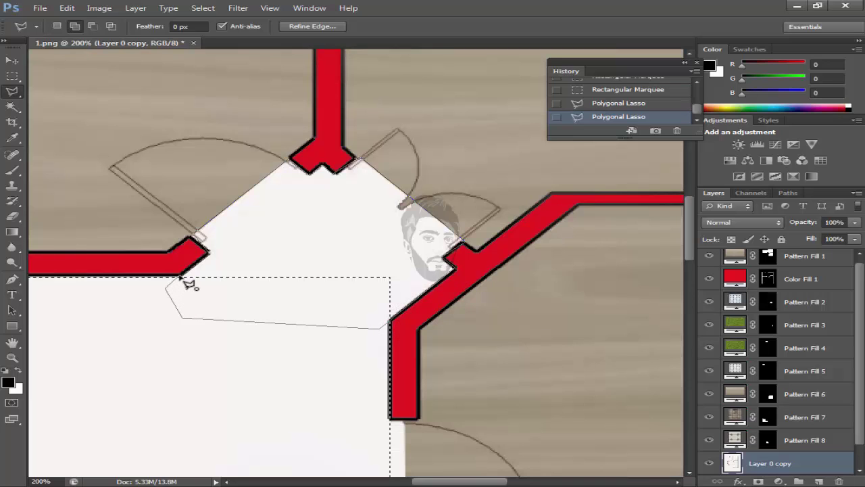
left_click(181, 278)
Step: Add the middle wood-floored room's doorway opening to the hall selection with the Rectangular Marquee
key("z")
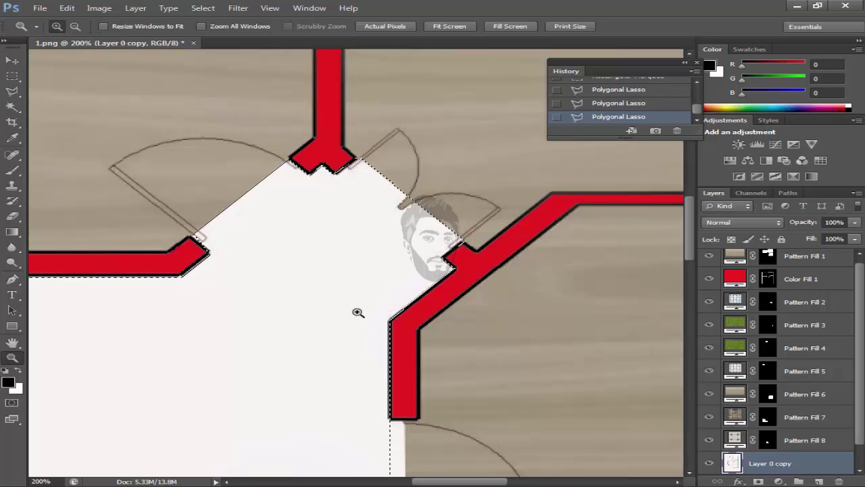
scroll(359, 313, "down", 5)
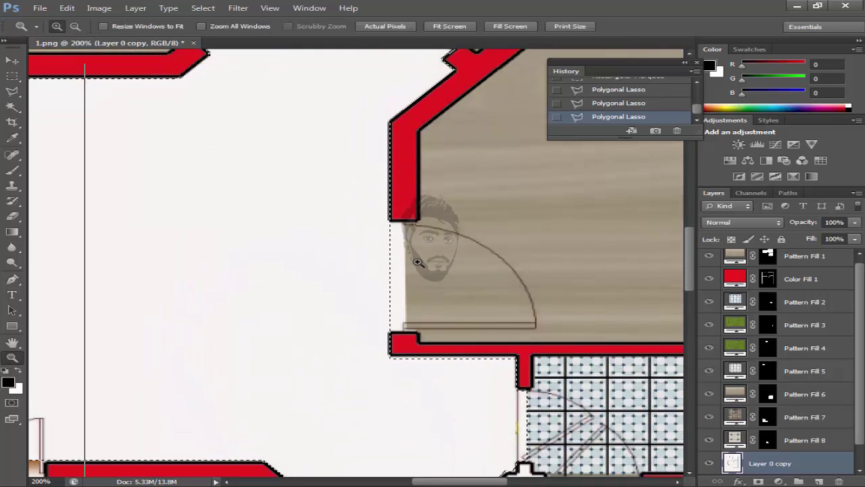
left_click(418, 262)
key("m")
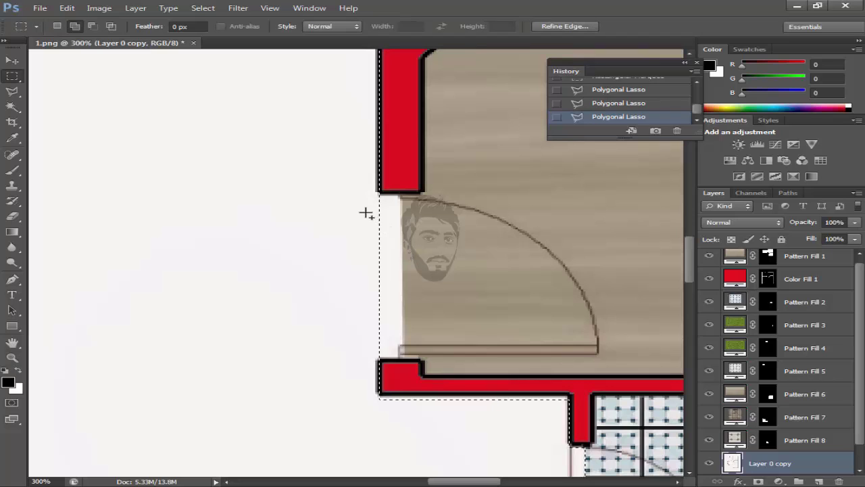
left_click_drag(355, 194, 400, 353)
Step: Create a pattern fill layer over the selected hall using the beige paving pattern of mixed-size tiles
scroll(333, 303, "down", 3)
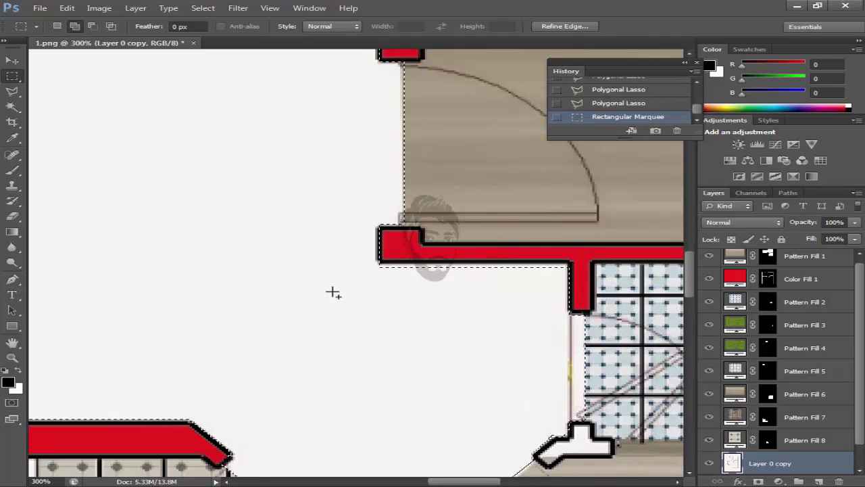
key("x")
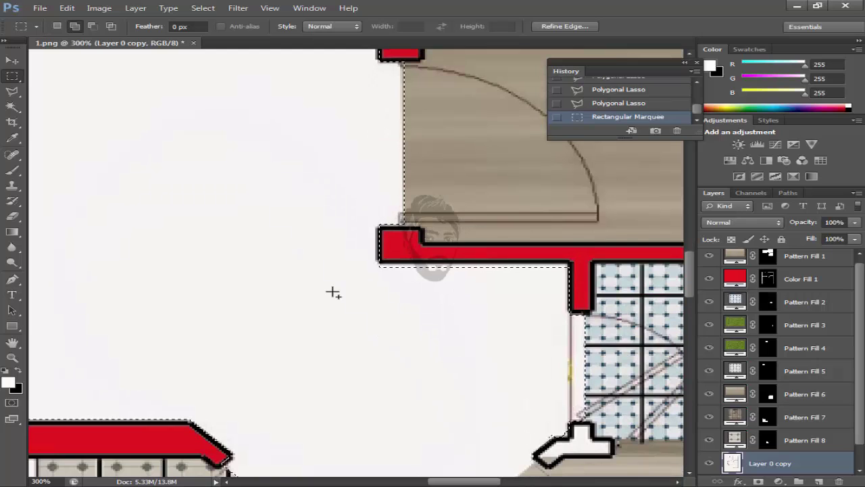
left_click(778, 481)
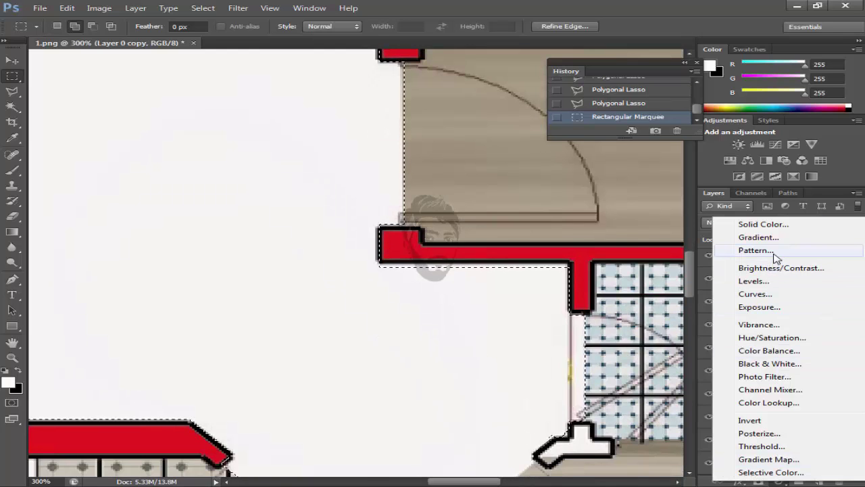
left_click(772, 250)
left_click(554, 174)
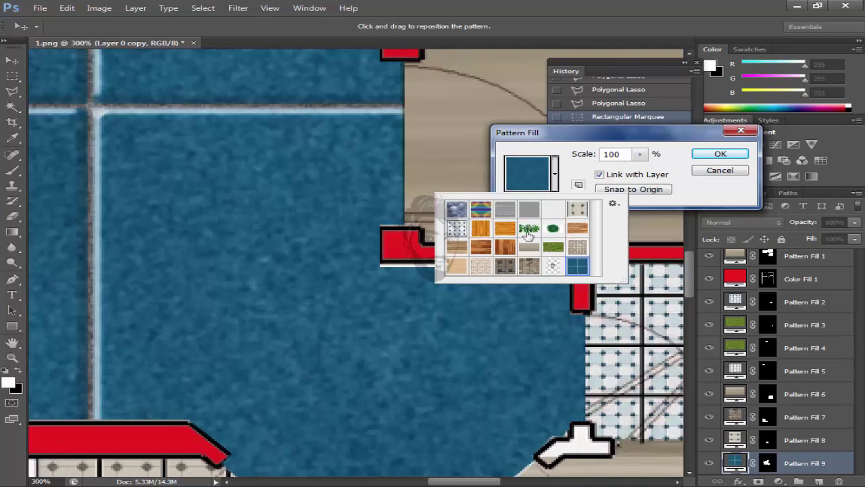
scroll(566, 250, "down", 1)
left_click(481, 266)
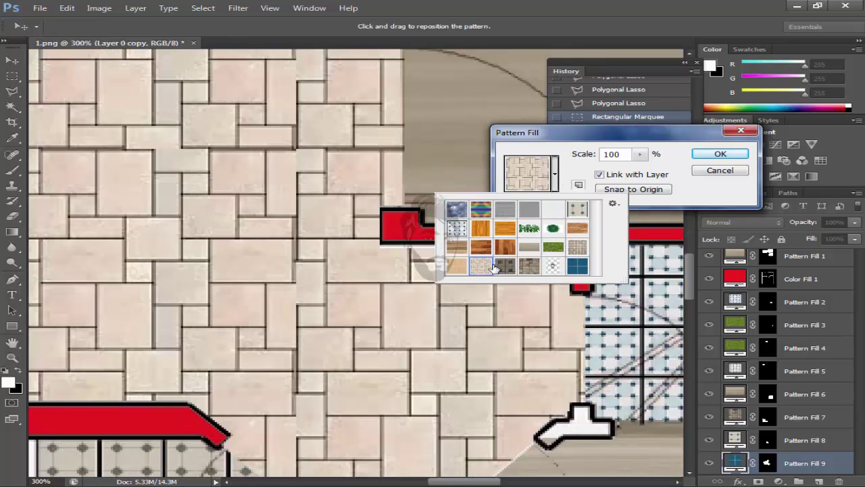
left_click(719, 154)
Step: Make Layer 0 copy active and select the unfilled corner behind the curved stairs with the Magic Wand
key("z")
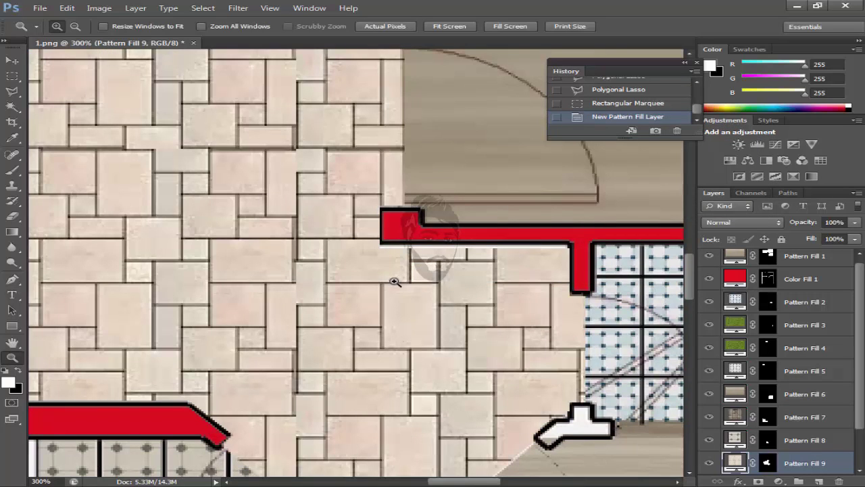
right_click(395, 284)
left_click(413, 291)
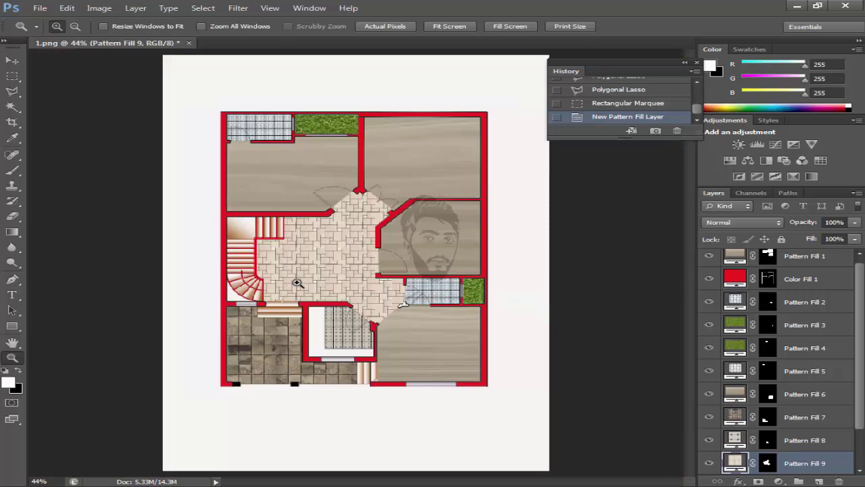
key("v")
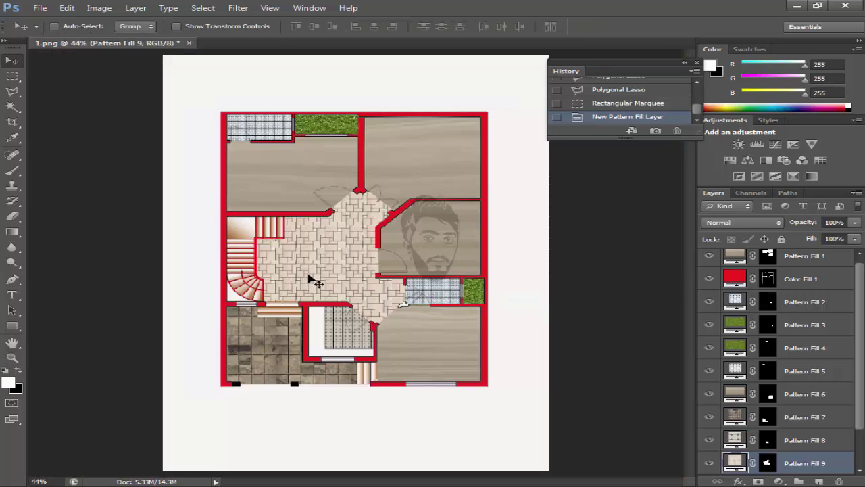
left_click(234, 295, "ctrl")
key("w")
left_click(246, 299)
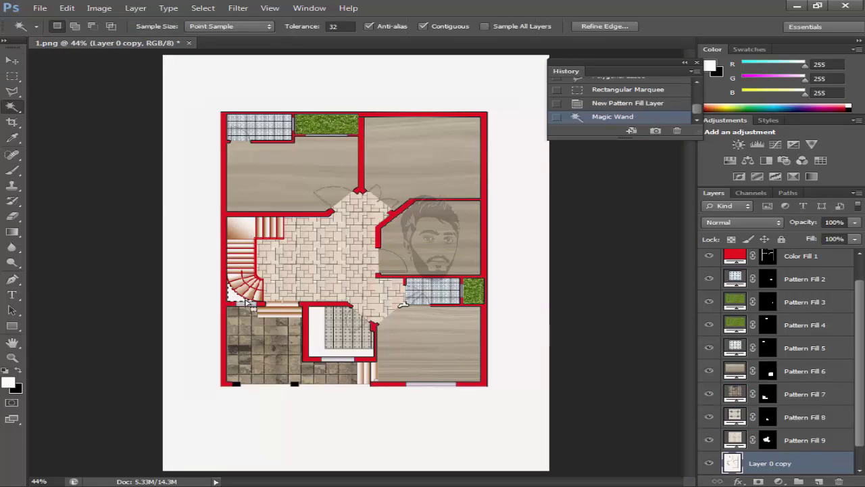
Step: Fill the selected stair corner with a new pattern layer using the hall's beige paving pattern
left_click(778, 481)
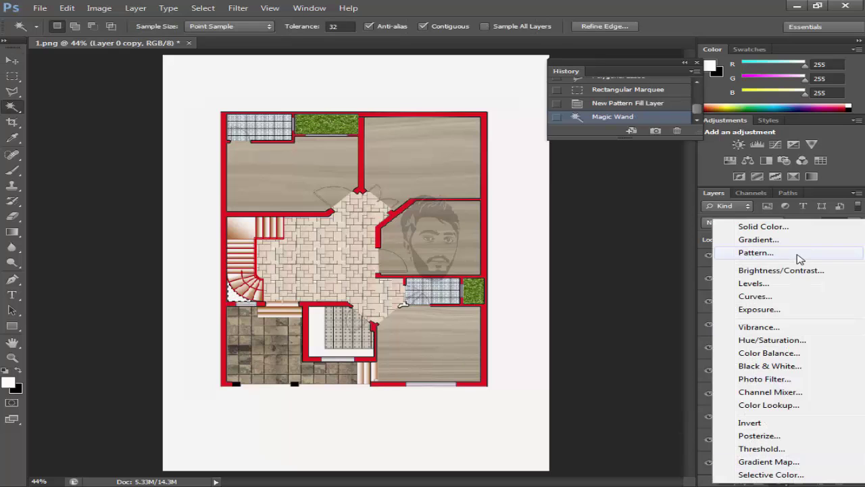
left_click(795, 261)
left_click(551, 183)
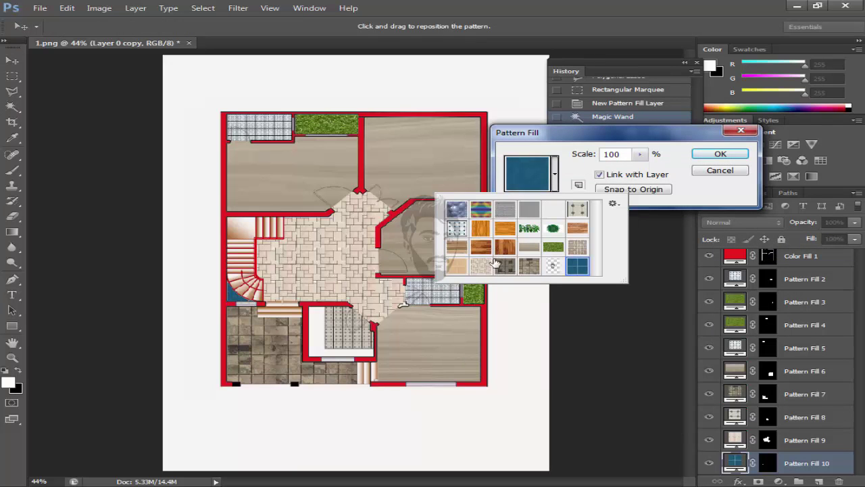
left_click(486, 266)
left_click(720, 154)
left_click(720, 154)
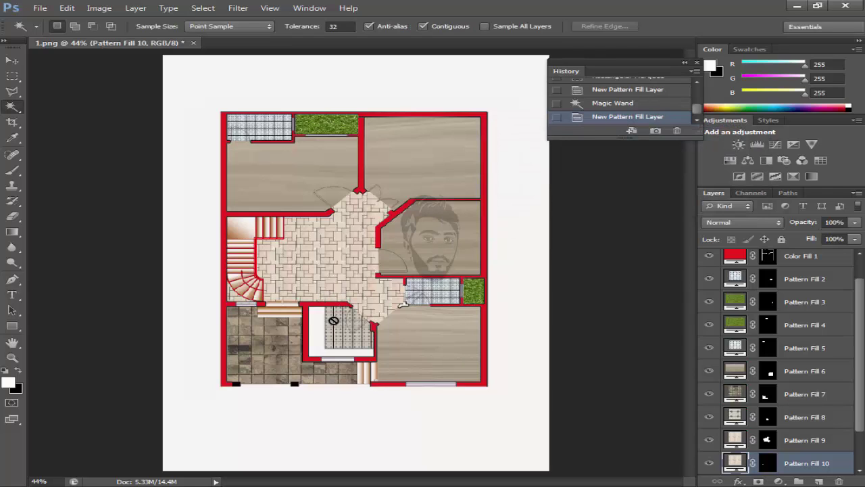
Step: Make the hall's paving pattern layer active and set its blend mode to Multiply
key("v")
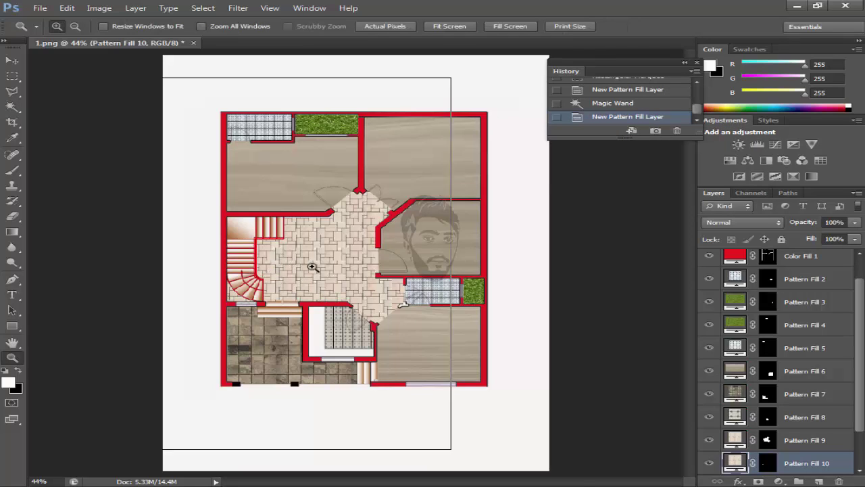
key("ctrl+plus")
left_click(348, 282, "ctrl")
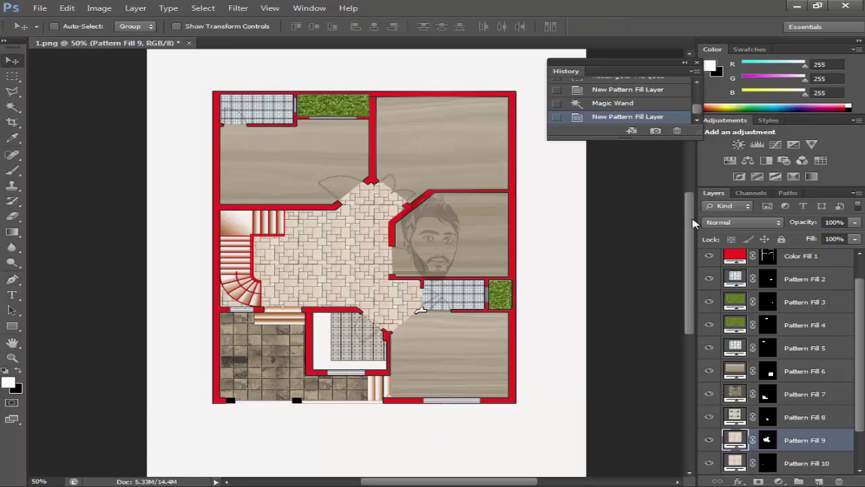
left_click(735, 222)
left_click(726, 41)
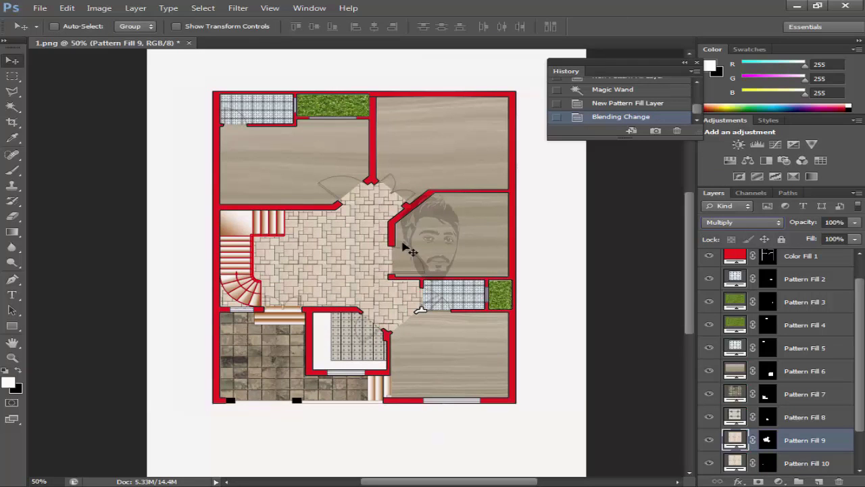
Step: Check the red colour used by the wall fill layer Color Fill 1 and close its colour settings
key("z")
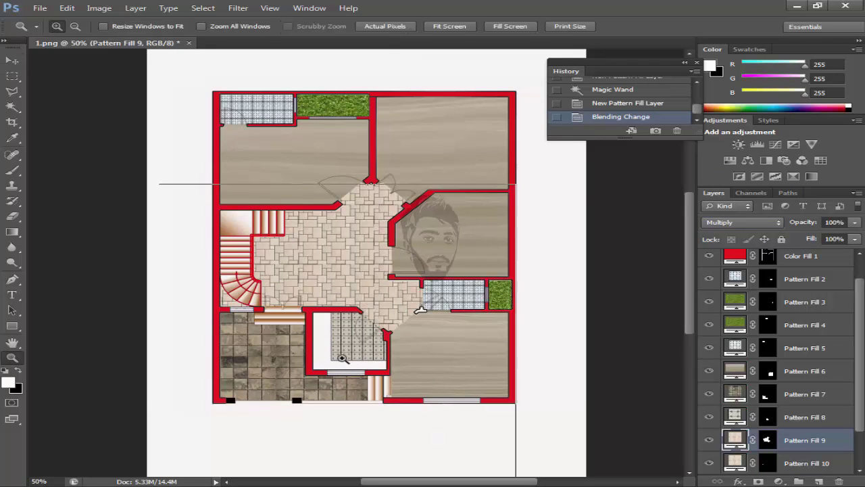
left_click(318, 348)
left_click(290, 398)
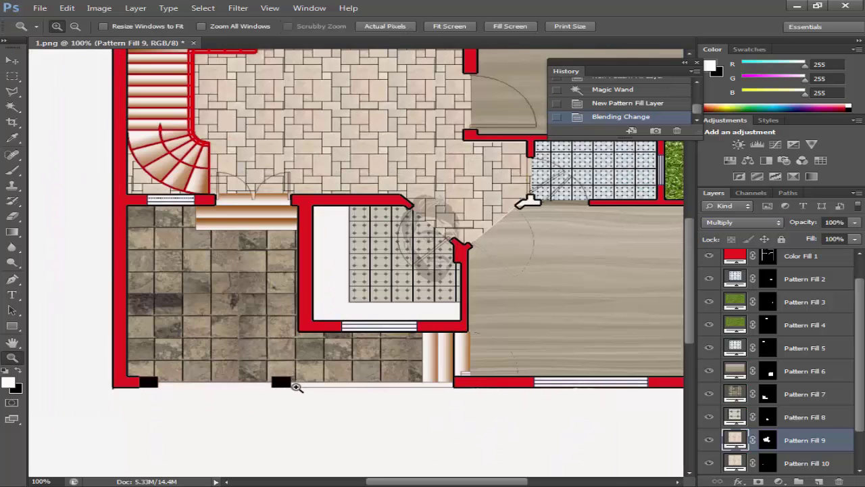
scroll(556, 295, "up", 2)
left_click(542, 272)
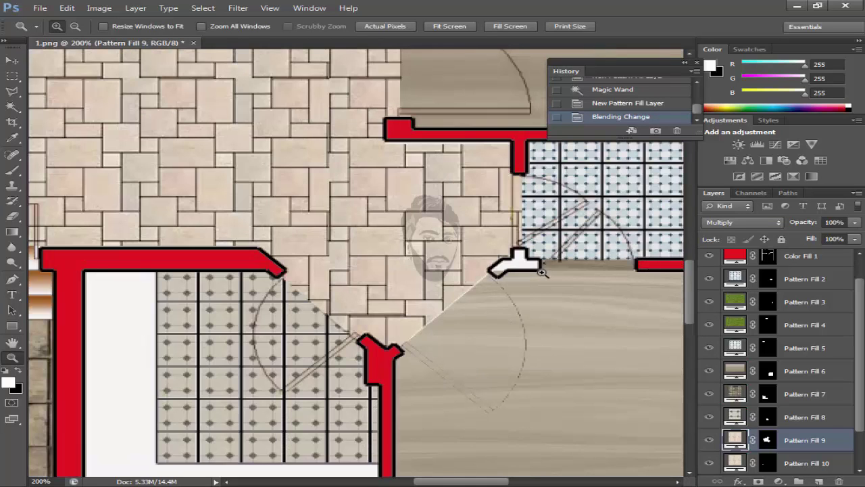
key("w")
double_click(735, 256)
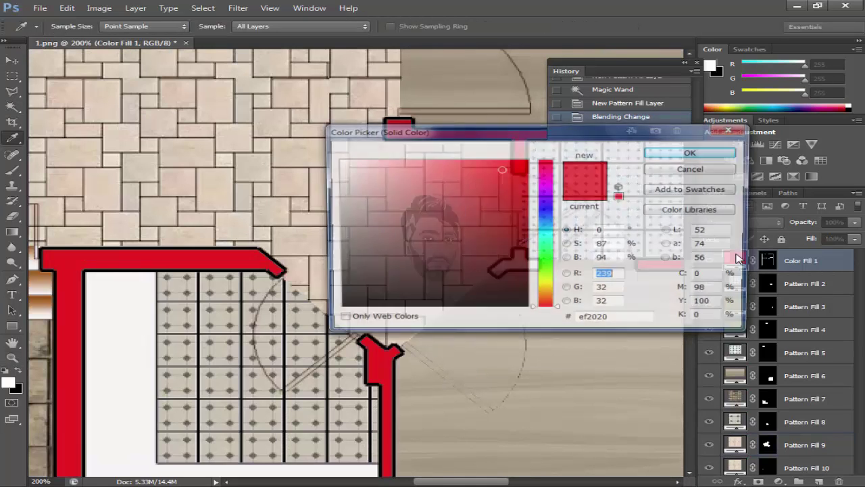
left_click(679, 151)
key("v")
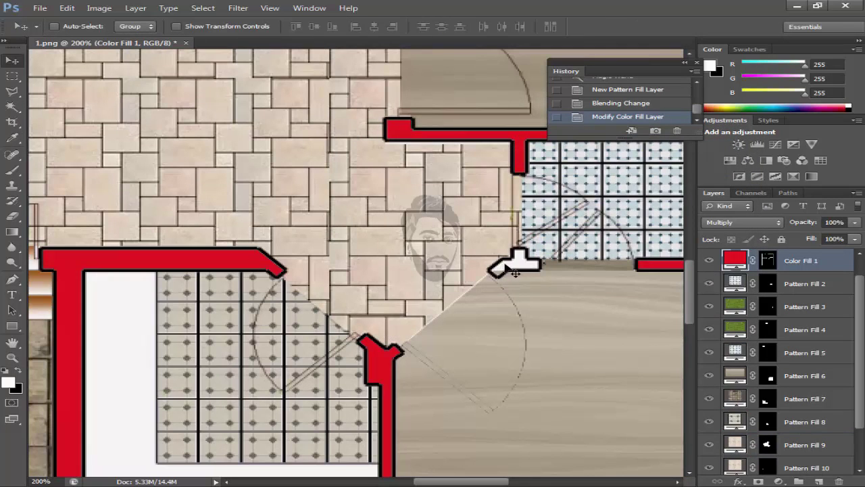
Step: Select the unfilled wall stub beside the tiled bathroom on Layer 0 copy and fill it with a solid color layer in the sampled wall red, e81f1f
left_click(516, 273, "ctrl")
key("w")
left_click(508, 269)
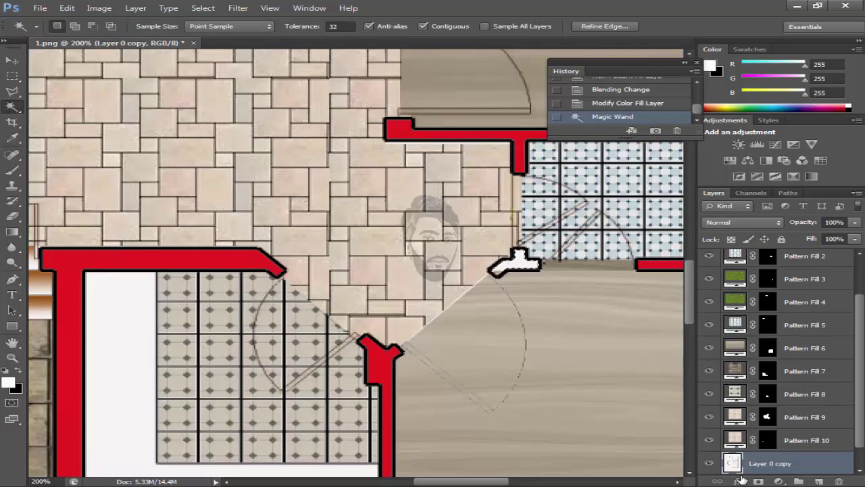
left_click(779, 482)
left_click(762, 224)
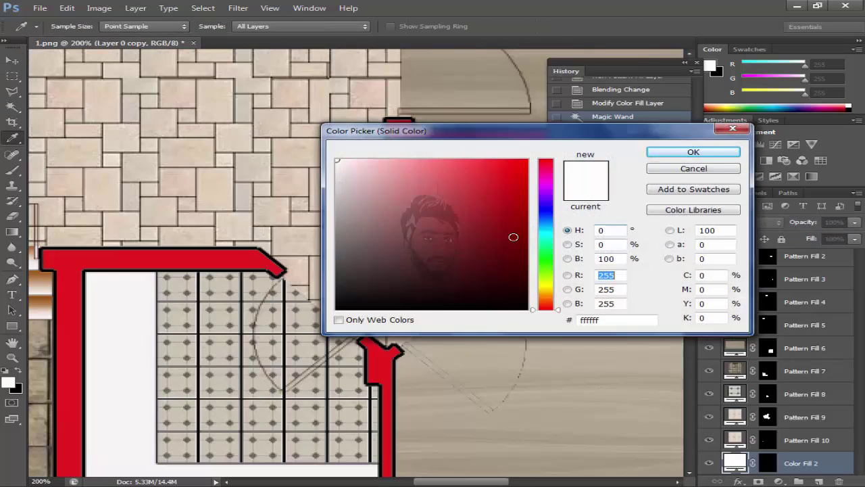
left_click(240, 255)
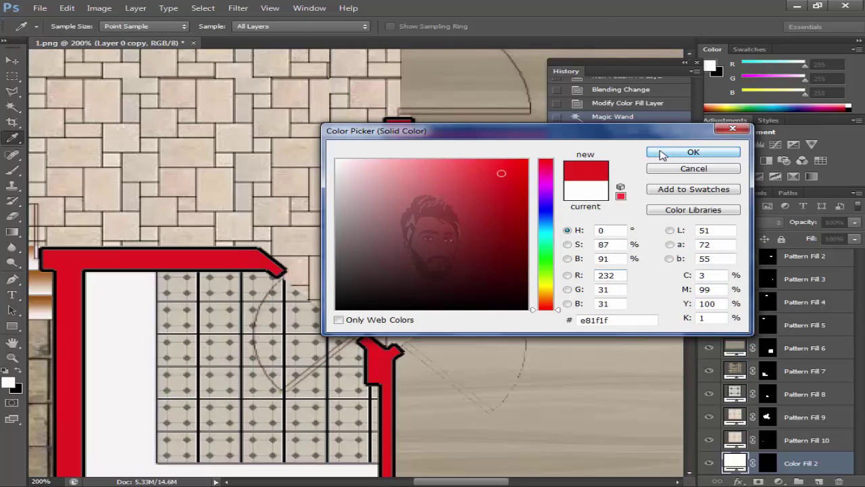
left_click(666, 152)
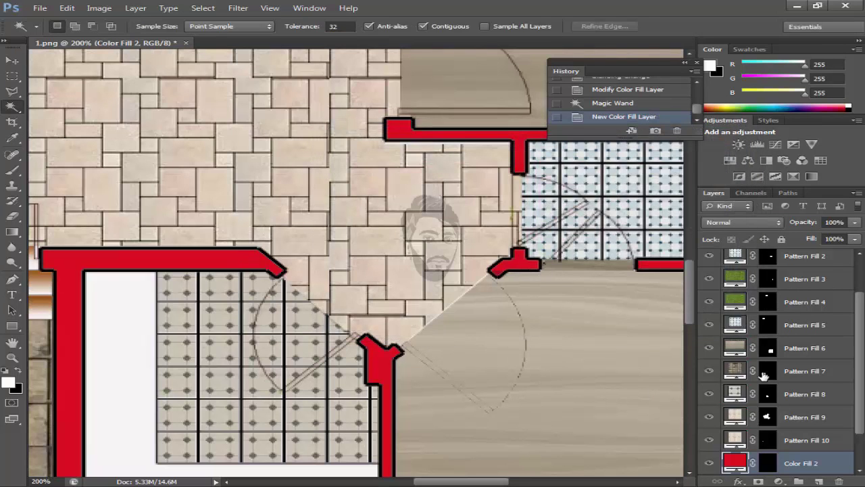
Step: Merge the two red wall layers, Color Fill 1 and Color Fill 2, into one layer
scroll(764, 373, "up", 2)
left_click(829, 283)
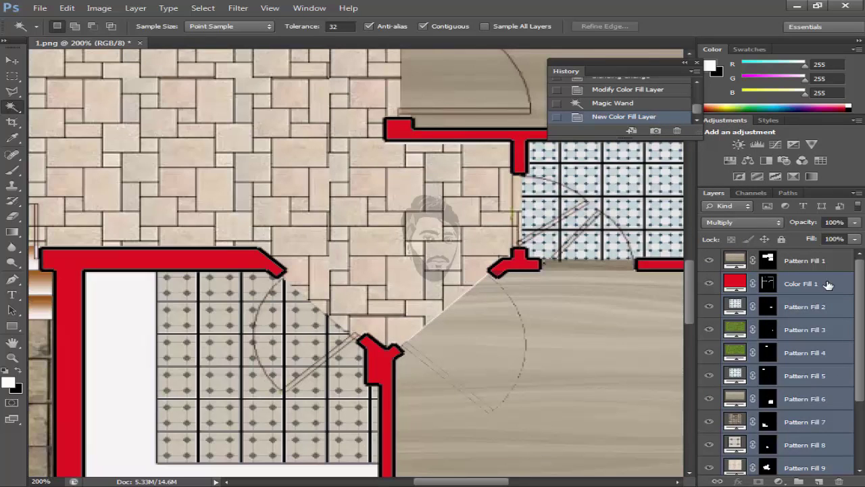
scroll(829, 323, "down", 3)
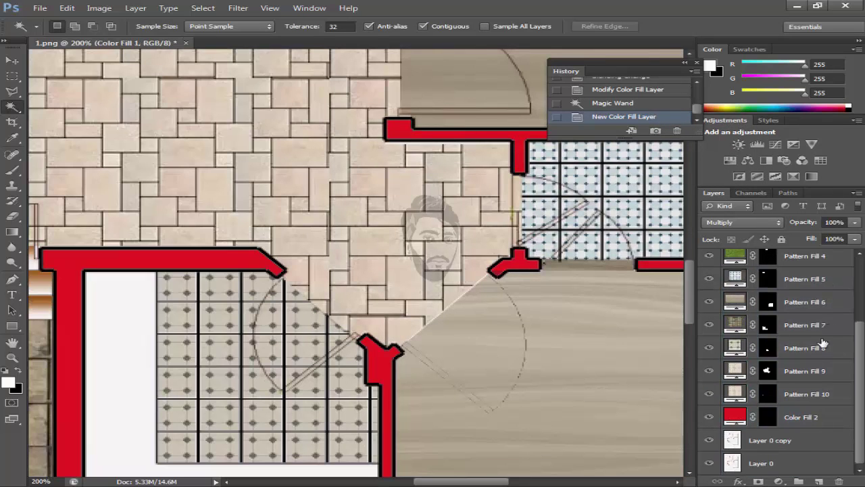
left_click(823, 420)
right_click(826, 420)
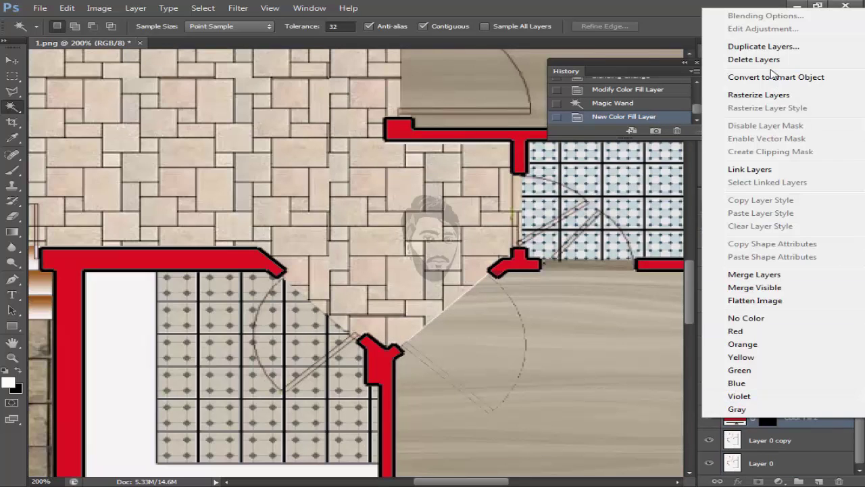
left_click(784, 276)
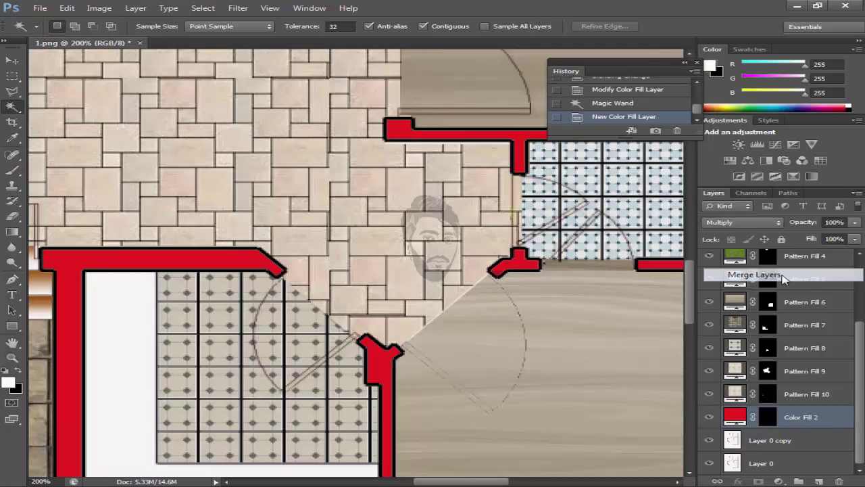
Step: Set the merged wall layer's blend mode to Multiply
scroll(602, 352, "down", 2)
left_click(739, 481)
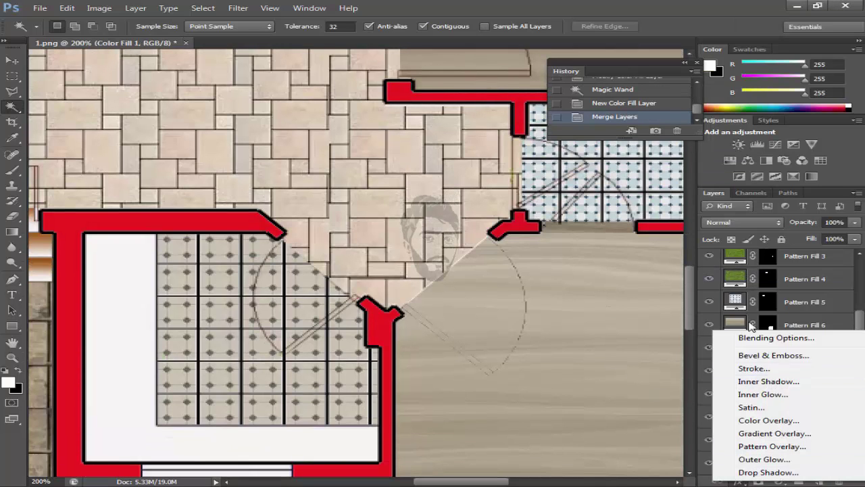
left_click(746, 223)
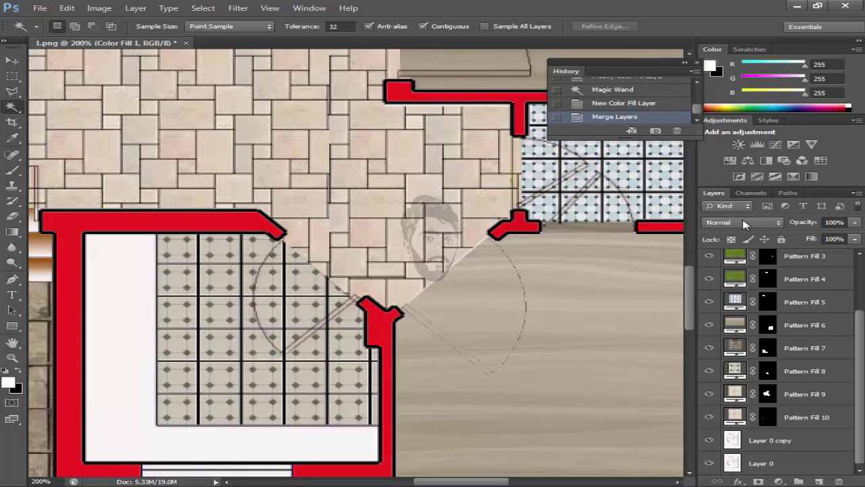
left_click(745, 222)
left_click(720, 43)
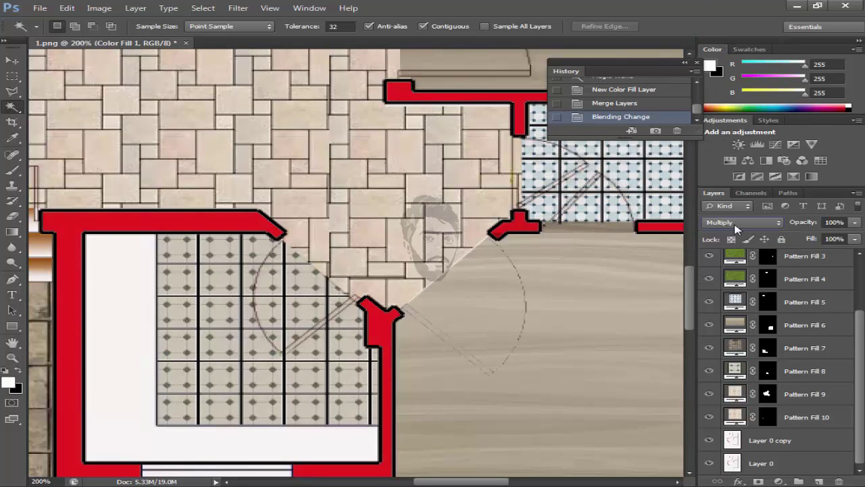
left_click(749, 231)
left_click(730, 42)
Step: Apply a Drop Shadow layer style to the merged red walls, adjusting its angle, distance and size
left_click(740, 481)
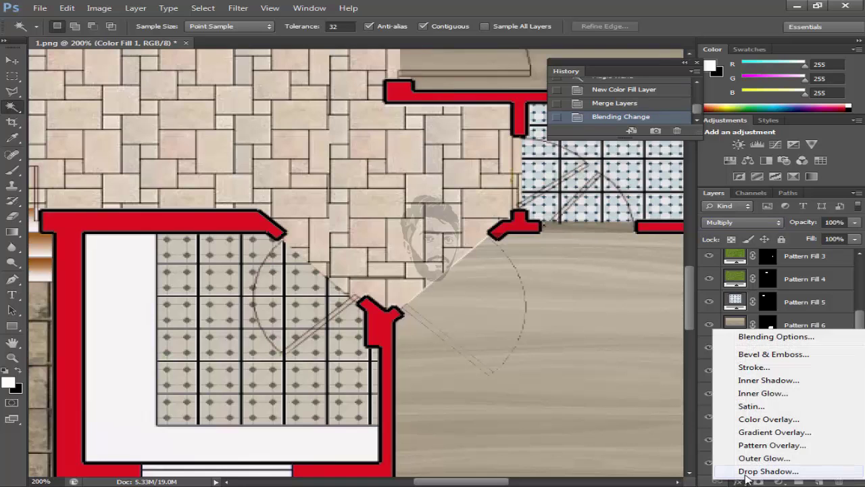
left_click(740, 470)
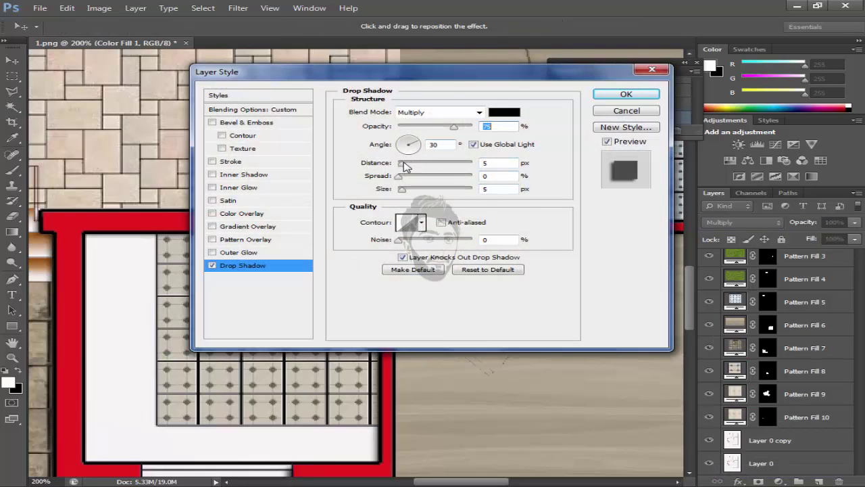
left_click_drag(404, 148, 402, 189)
left_click(626, 94)
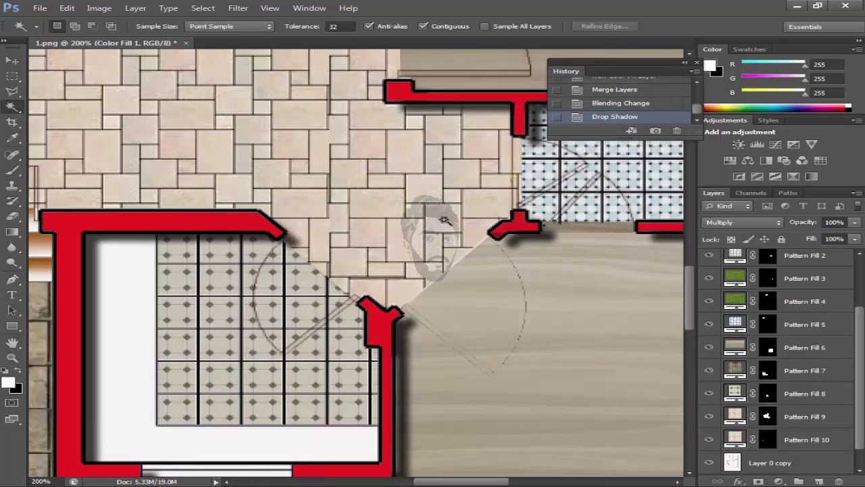
Step: Examine the wall shadows across the whole plan and around the small tiled room beside the stone-paved porch
key("z")
right_click(446, 230)
left_click(467, 231)
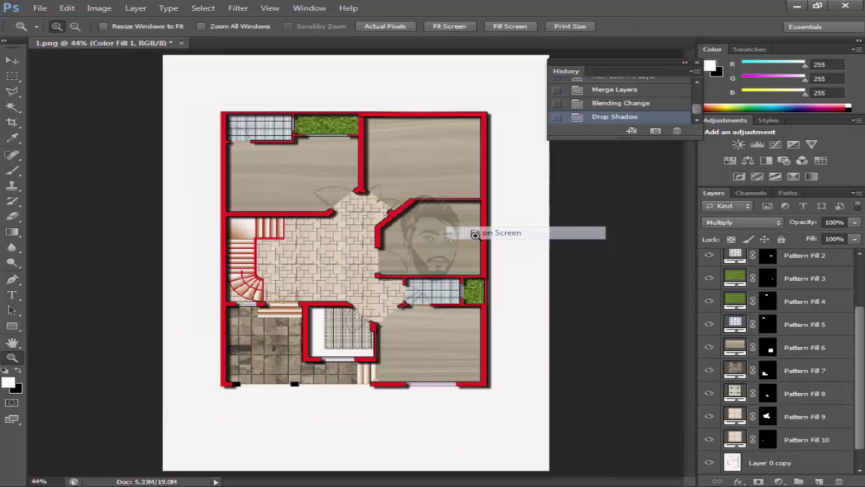
left_click(288, 184)
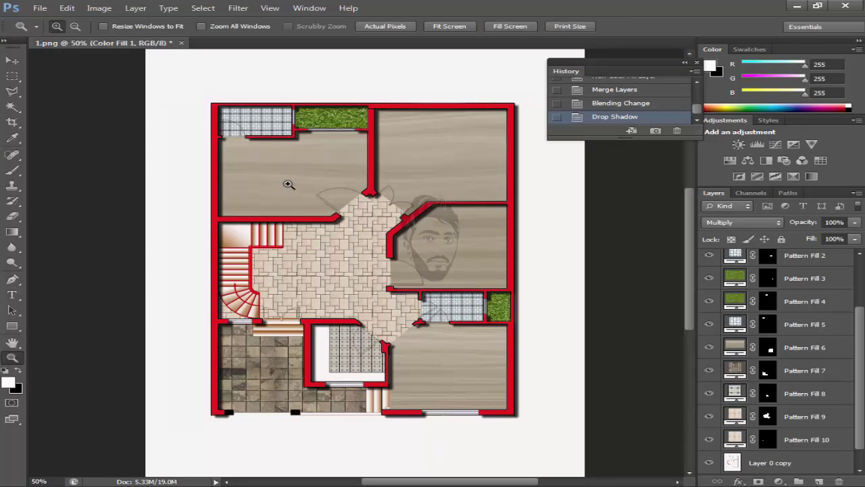
left_click(350, 353)
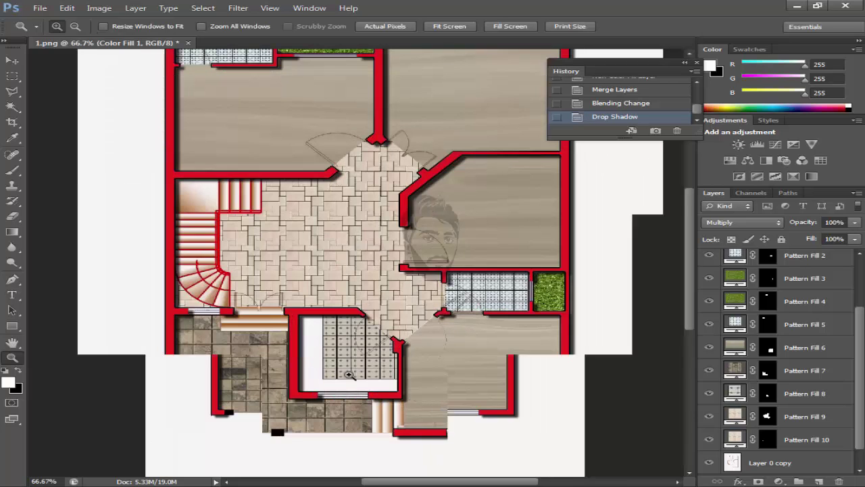
left_click(304, 328)
left_click(375, 280)
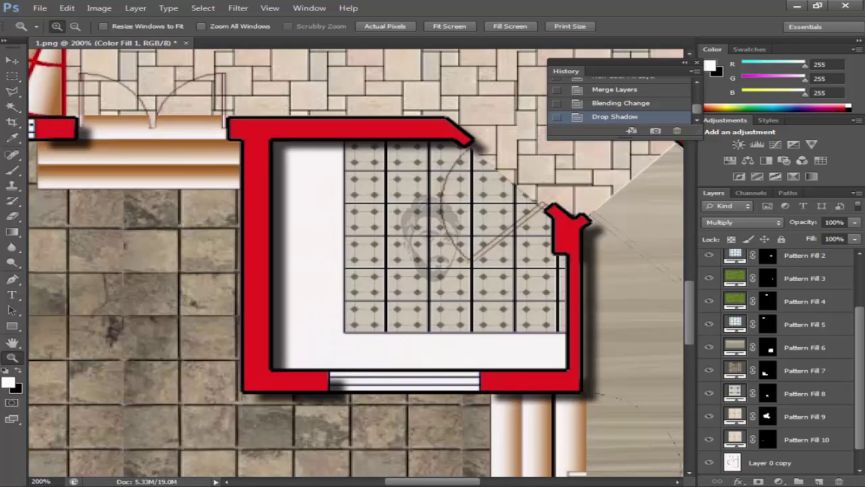
Step: Switch to the images window in Windows Explorer and go up to the Adobe Photoshop folder
mouse_move(256, 429)
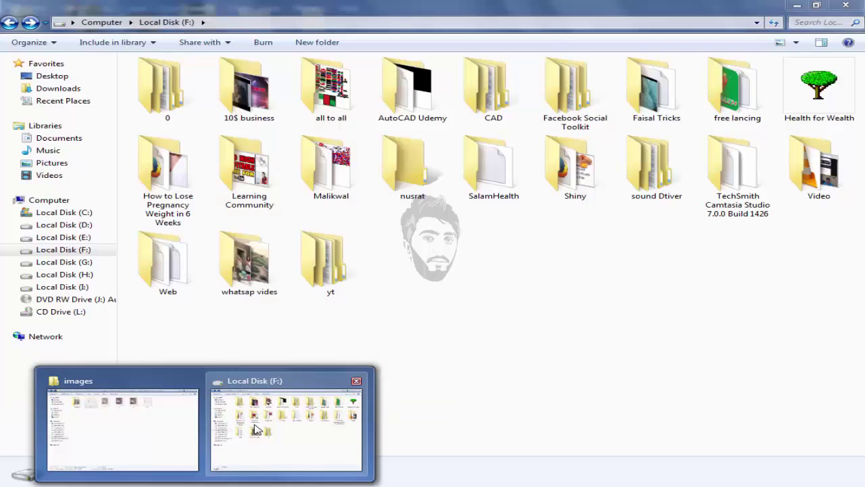
left_click(174, 419)
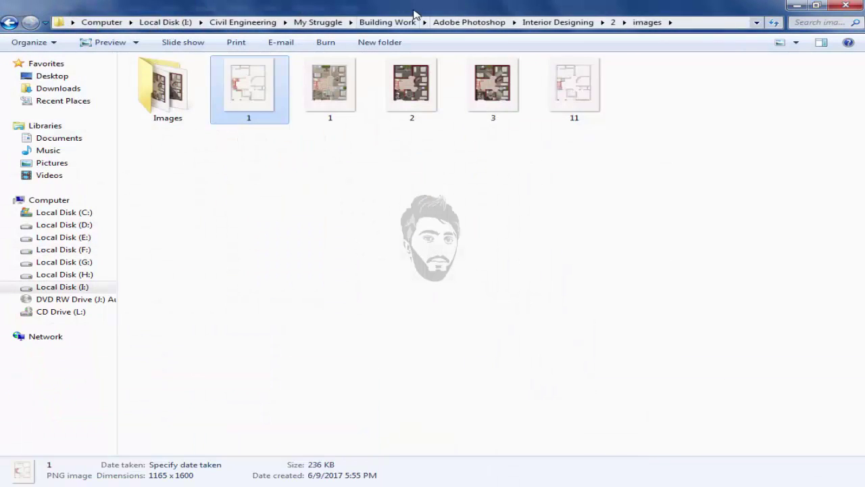
left_click(466, 21)
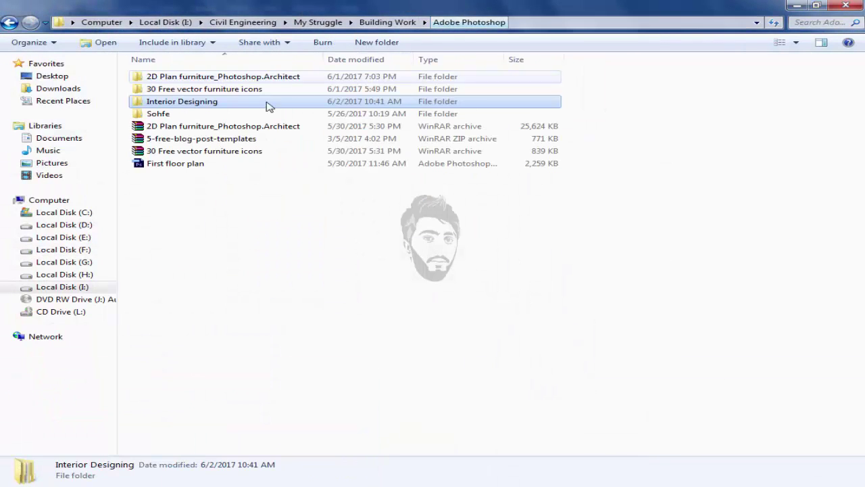
double_click(209, 89)
double_click(207, 80)
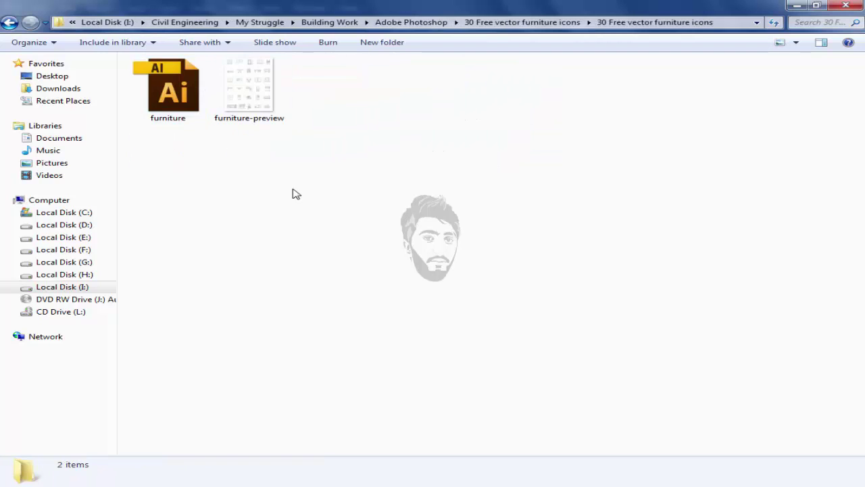
key("BackSpace")
key("BackSpace")
Step: Open 2D Plan furniture_Photoshop.Architect.psd from its furniture folder in Photoshop
key("Up")
key("Return")
left_click_drag(167, 84, 382, 354)
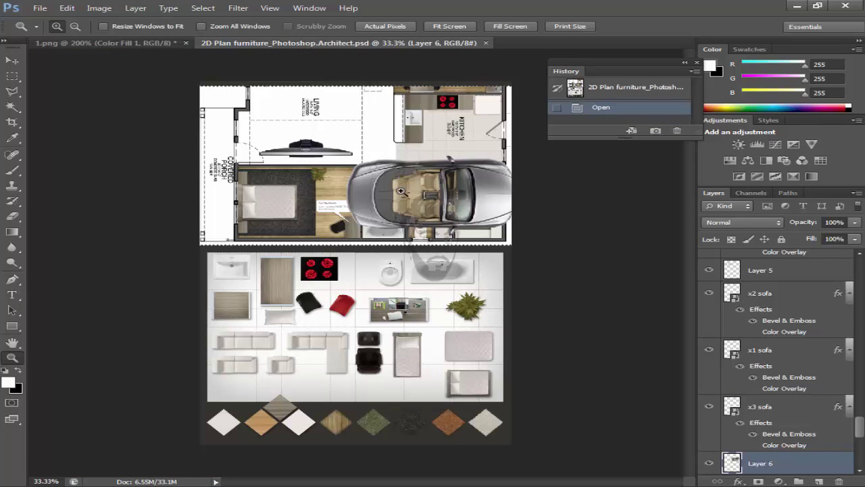
Step: Copy the silver convertible from the furniture file into the 1.png floor plan, over the stone-paved porch
key("v")
left_click_drag(466, 202, 174, 309)
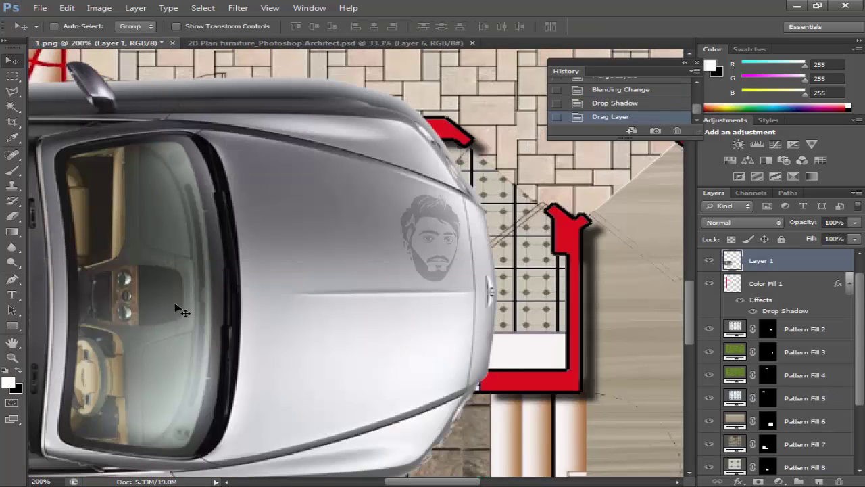
key("d")
key("z")
right_click(230, 284)
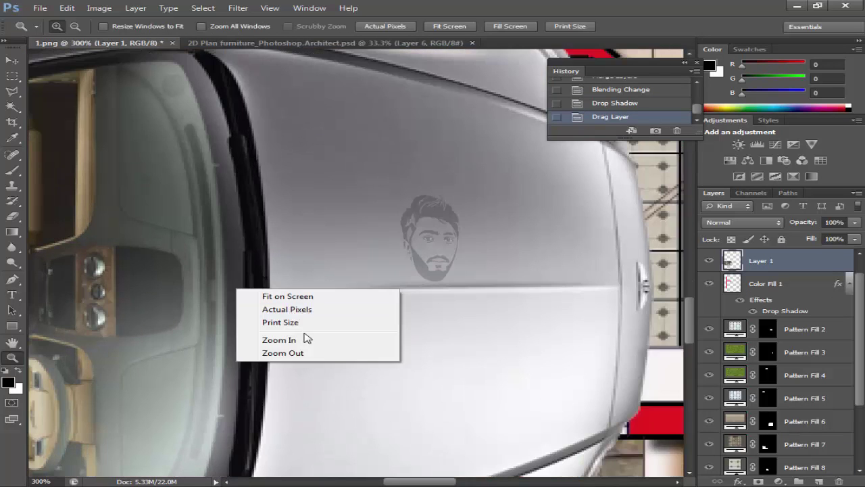
left_click(316, 297)
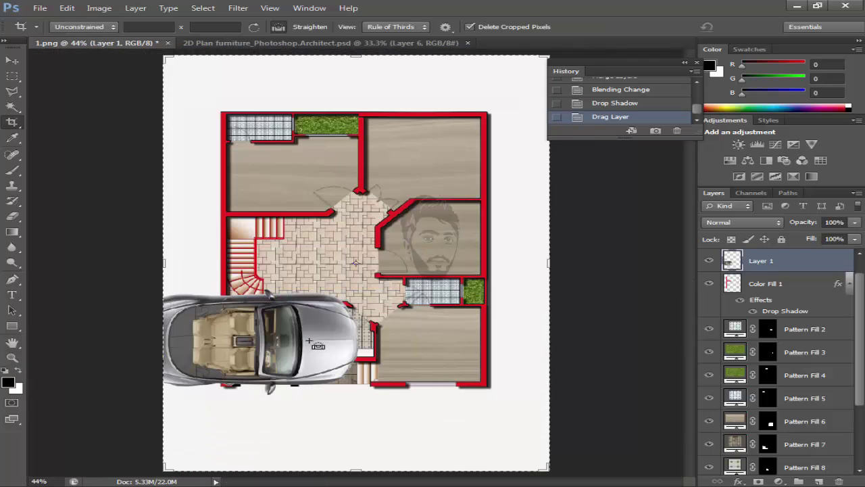
key("v")
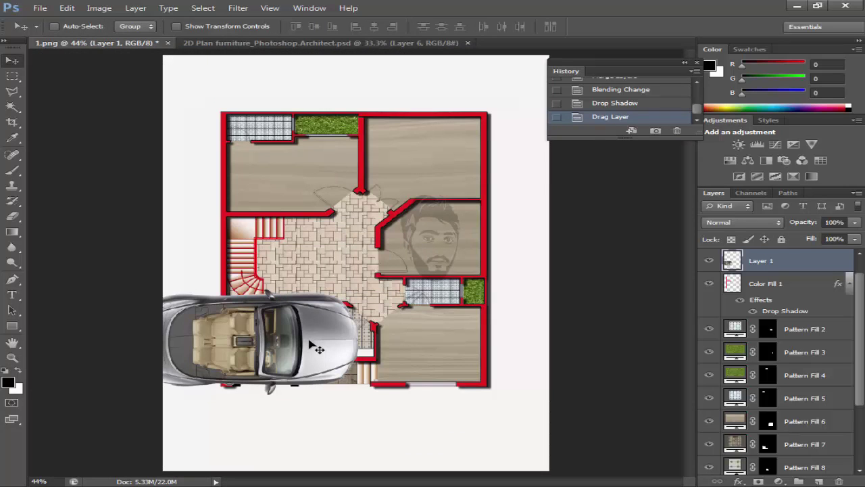
Step: Shrink the silver convertible, rotate it upright and park it near the outer wall of the stone-paved porch
left_click_drag(318, 348, 378, 345)
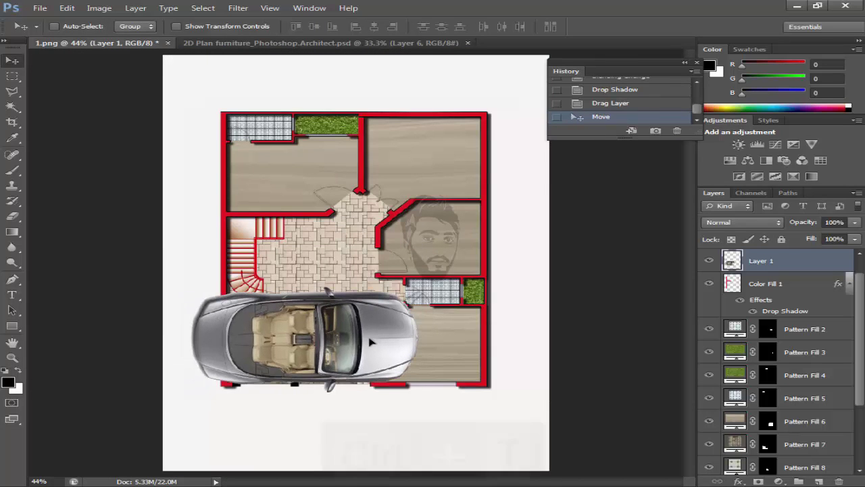
key("ctrl+t")
left_click_drag(419, 393, 275, 325)
key("Return")
key("x")
key("z")
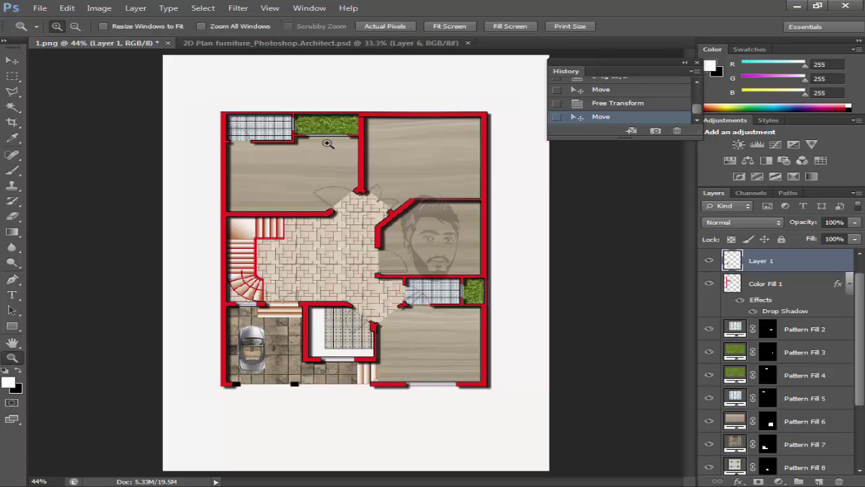
Step: Copy the tall wooden table from the furniture file into the 1.png floor plan, near the small tiled room
left_click(263, 44)
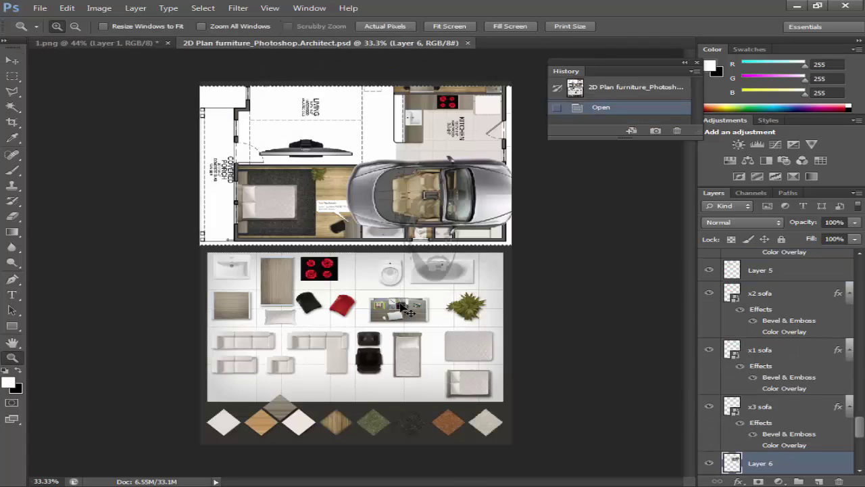
key("v")
left_click(287, 290, "ctrl")
left_click(128, 43)
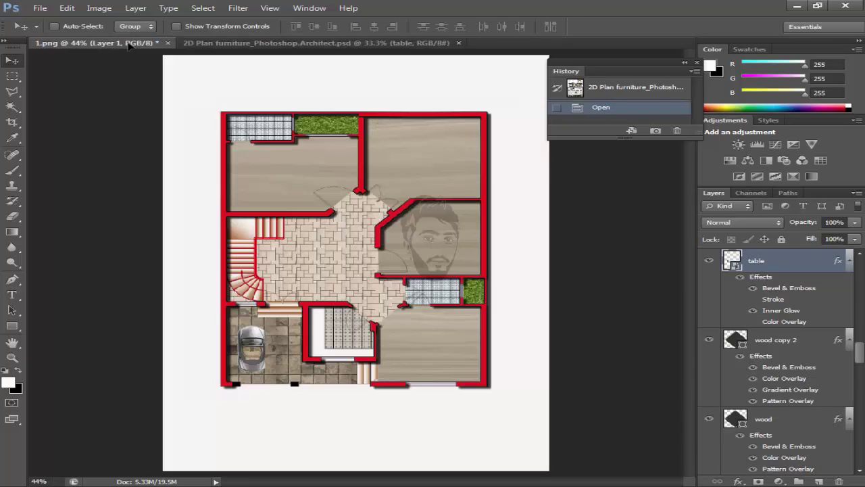
left_click_drag(129, 43, 330, 347)
key("d")
key("z")
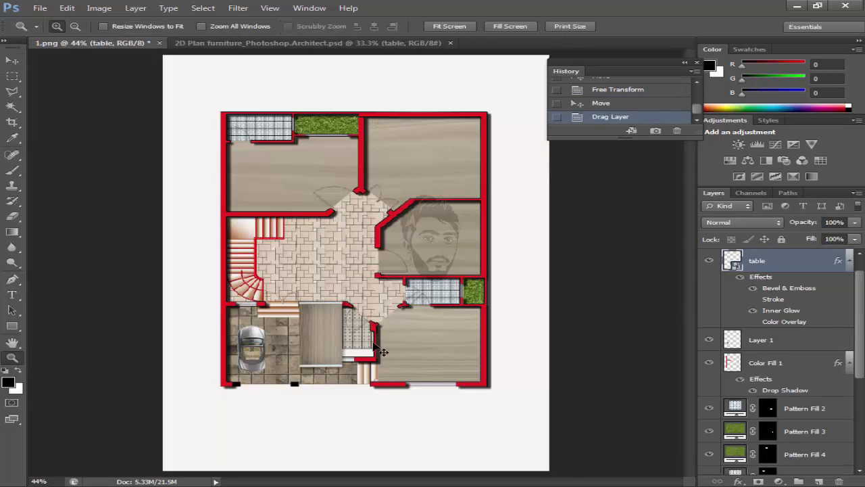
Step: Resize the wooden table to about 6.6 by 1.8 cm as a counter along the small tiled room's left wall
left_click(366, 343)
left_click(366, 343)
key("v")
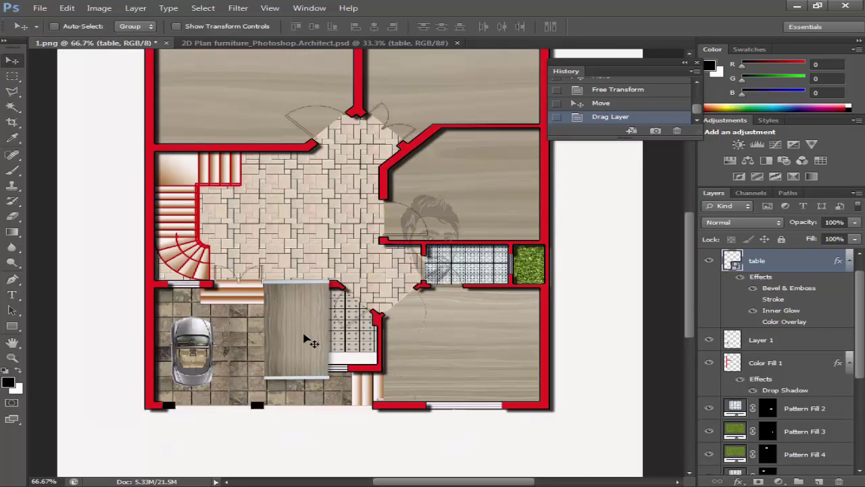
key("ctrl+t")
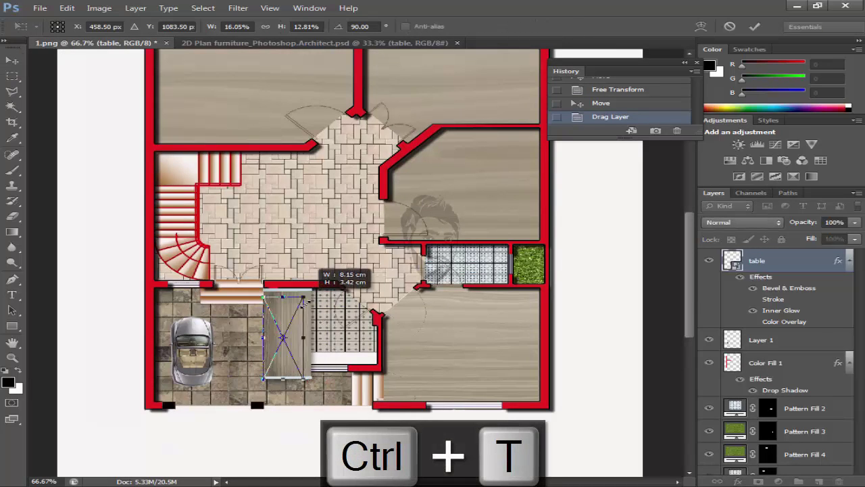
mouse_move(304, 301)
left_mouse_down()
mouse_move(287, 323)
mouse_move(301, 316)
left_mouse_up()
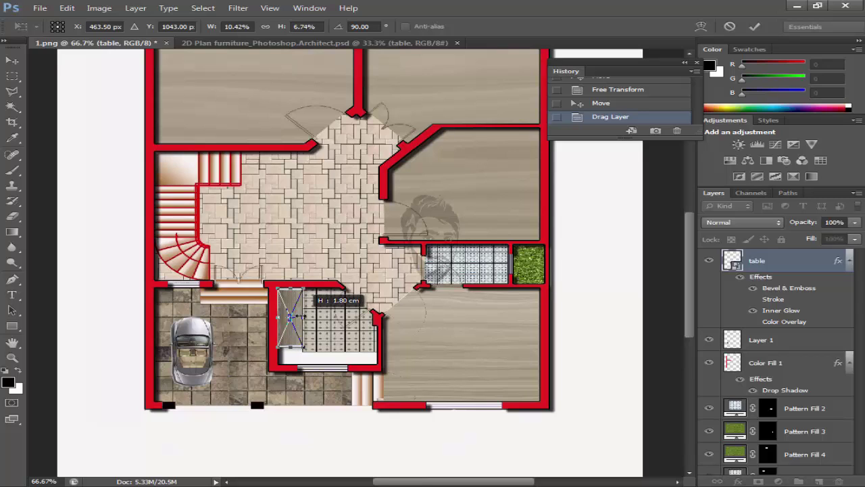
left_click_drag(290, 350, 294, 362)
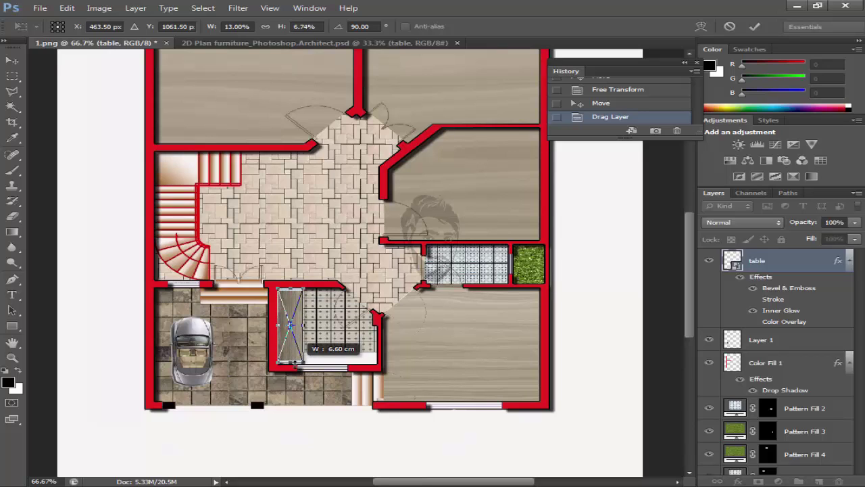
key("Return")
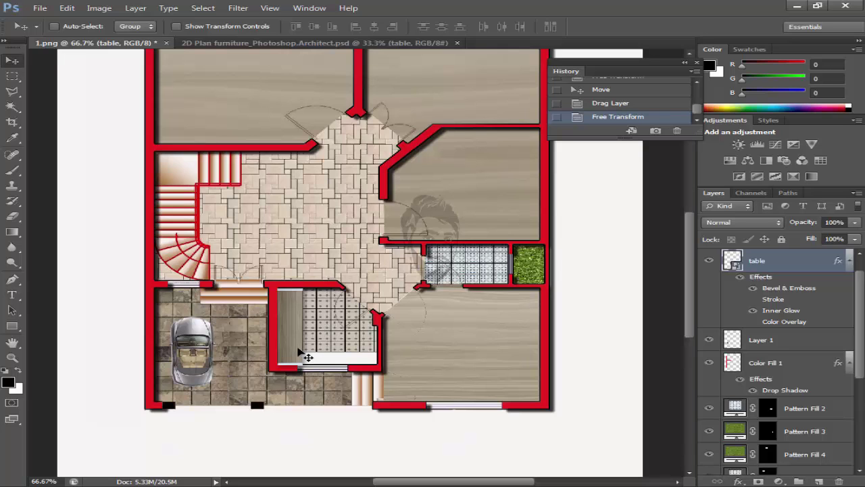
Step: Duplicate the wooden counter, rotate it horizontally and fit it along the window wall of the small tiled room
key("ctrl+j")
left_click_drag(299, 351, 347, 357)
key("ctrl+t")
key("Return")
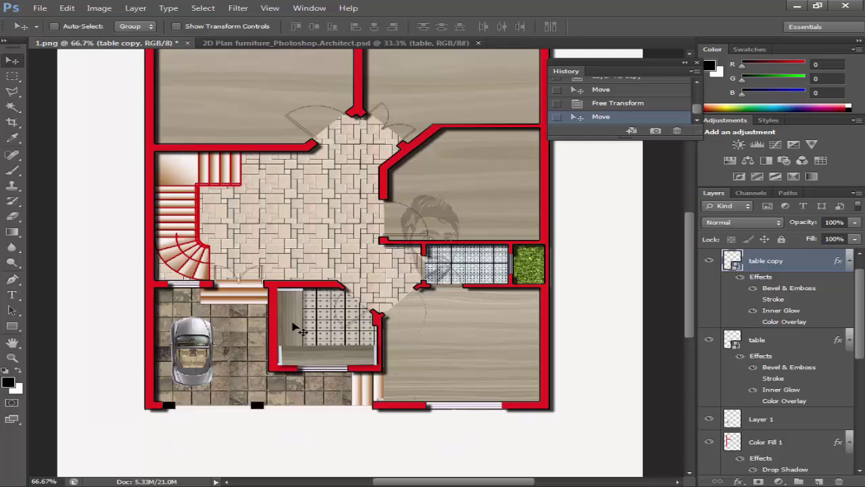
Step: Copy the toilet from the furniture file into the blue-tiled bathroom at the floor plan's upper-left corner
key("z")
scroll(252, 280, "up", 2)
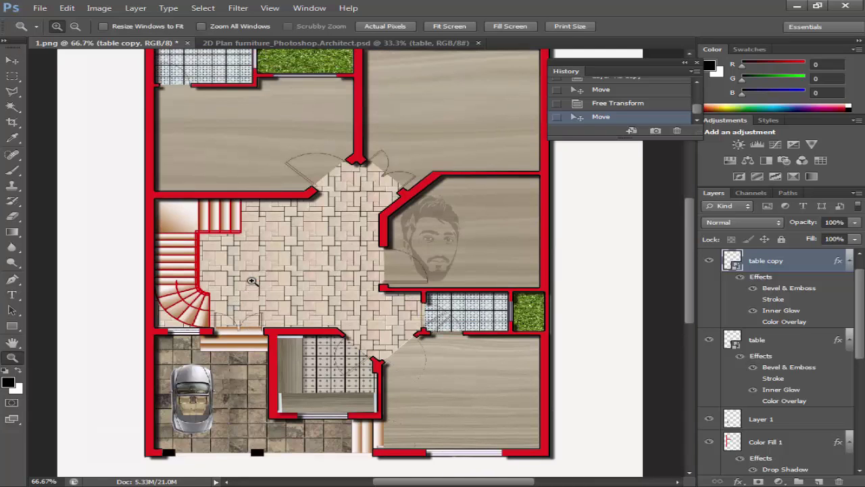
left_click(234, 43)
key("v")
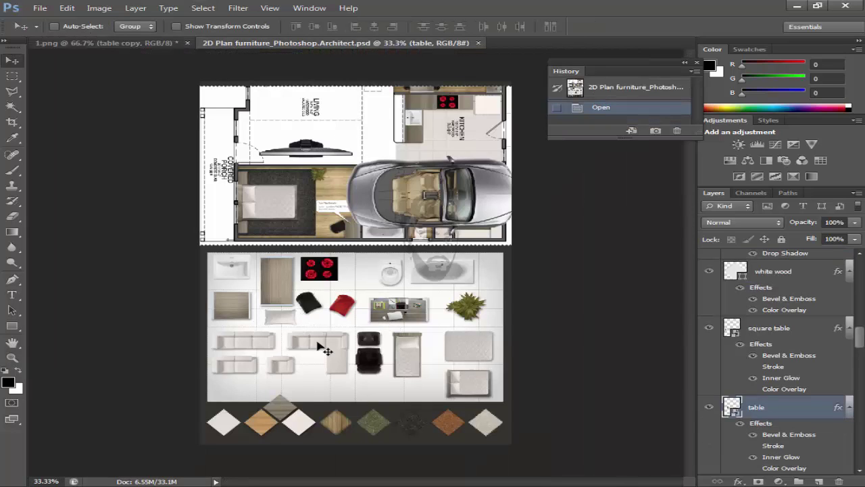
left_click(400, 286, "ctrl")
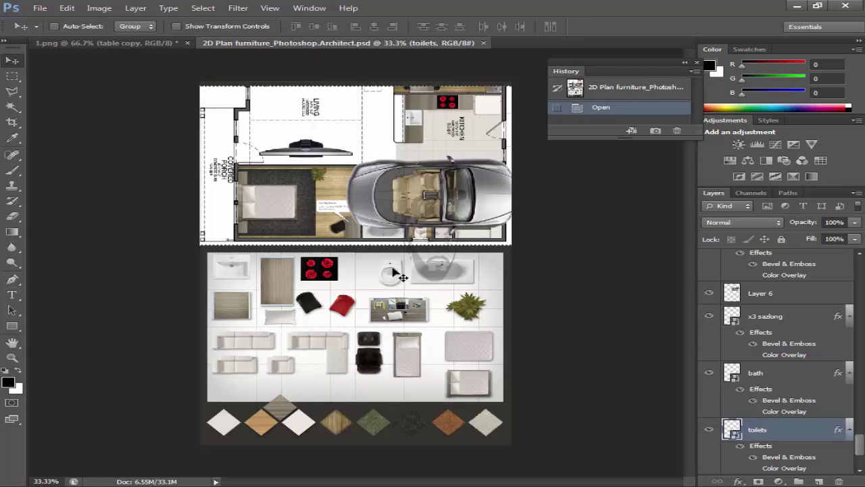
left_click(149, 42)
left_click_drag(149, 42, 217, 98)
scroll(218, 98, "up", 2)
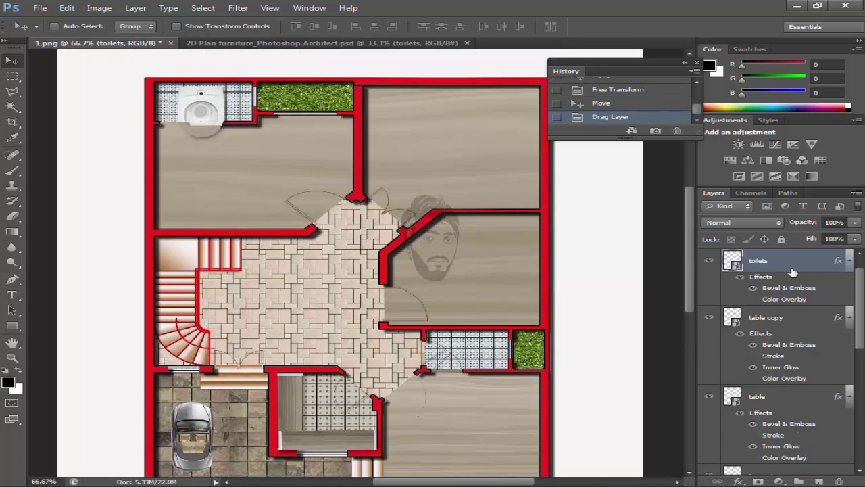
Step: Move the toilets layer to the top of the stack, then shrink and rotate the toilet against the bathroom's right wall
scroll(792, 271, "up", 1)
left_click_drag(790, 260, 768, 246)
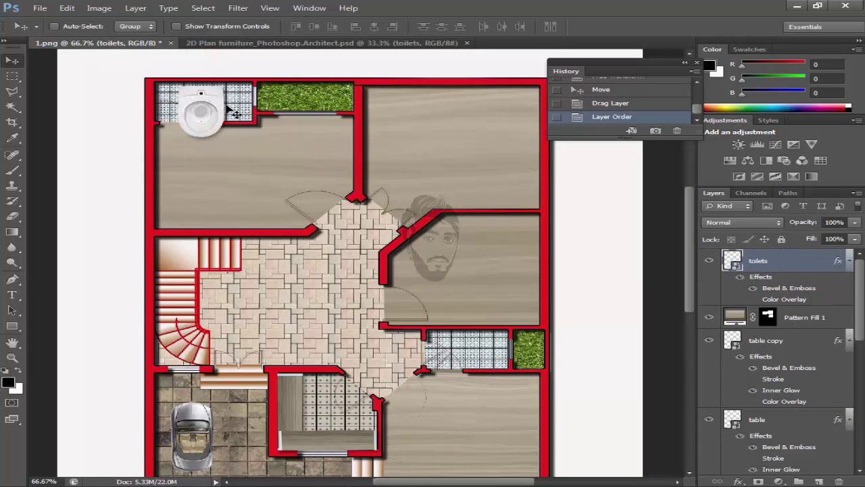
key("ctrl+t")
left_click_drag(233, 87, 216, 164)
mouse_move(225, 115)
left_mouse_down()
mouse_move(245, 105)
mouse_move(205, 103)
mouse_move(233, 107)
left_mouse_up()
key("Return")
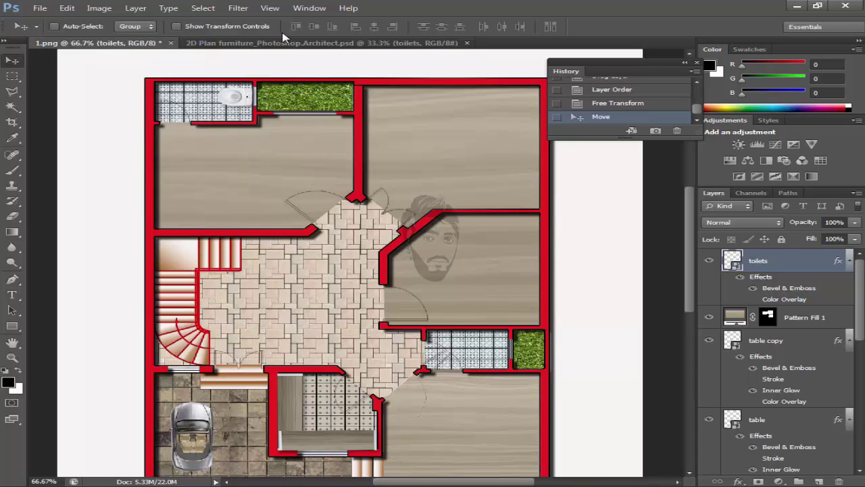
Step: Turn off snapping and place a duplicate of the toilet in the second blue-tiled bathroom, beside the small grass patch
left_click(271, 8)
left_click(291, 216)
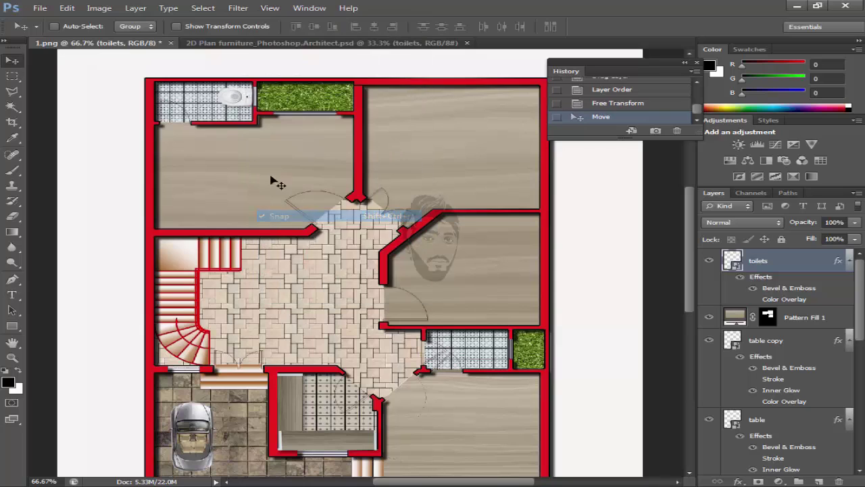
key("ctrl+j")
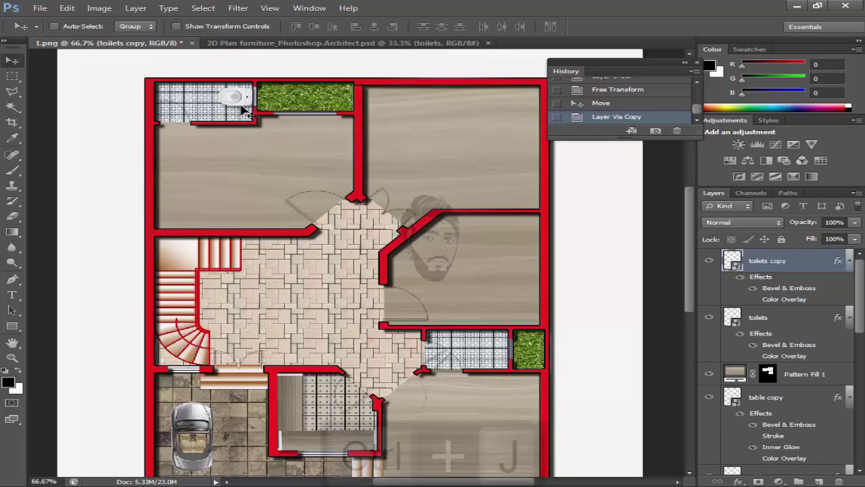
left_click_drag(244, 111, 494, 347)
scroll(443, 346, "down", 3)
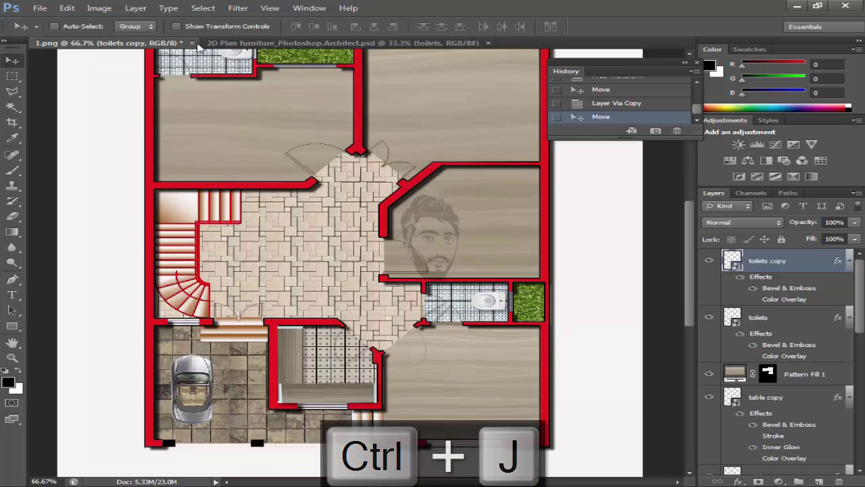
Step: Copy the double bed from the furniture file into the upper-right bedroom, rotate it headboard up and resize it
left_click(202, 43)
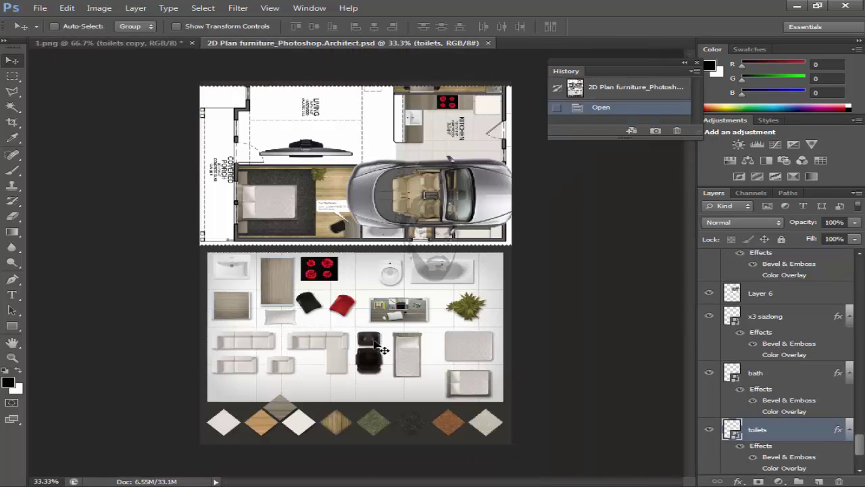
left_click_drag(454, 371, 466, 108)
key("ctrl+t")
left_click_drag(498, 143, 517, 164)
key("Return")
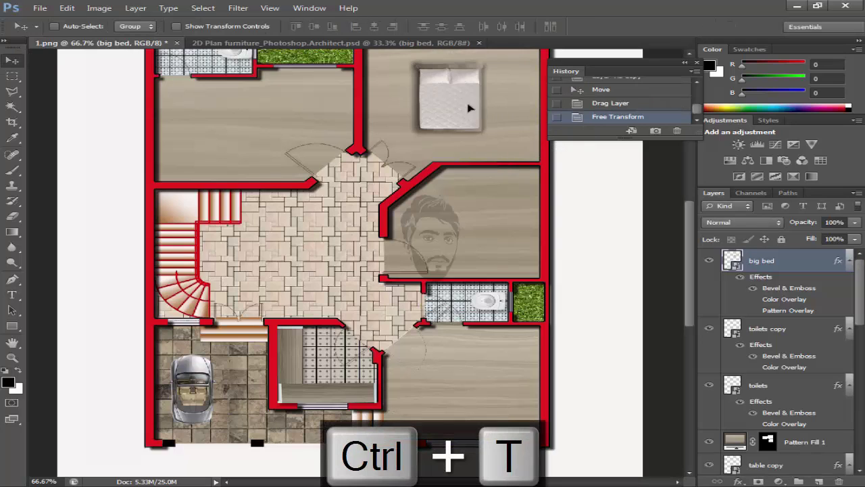
left_click_drag(469, 108, 503, 96)
scroll(504, 95, "up", 2)
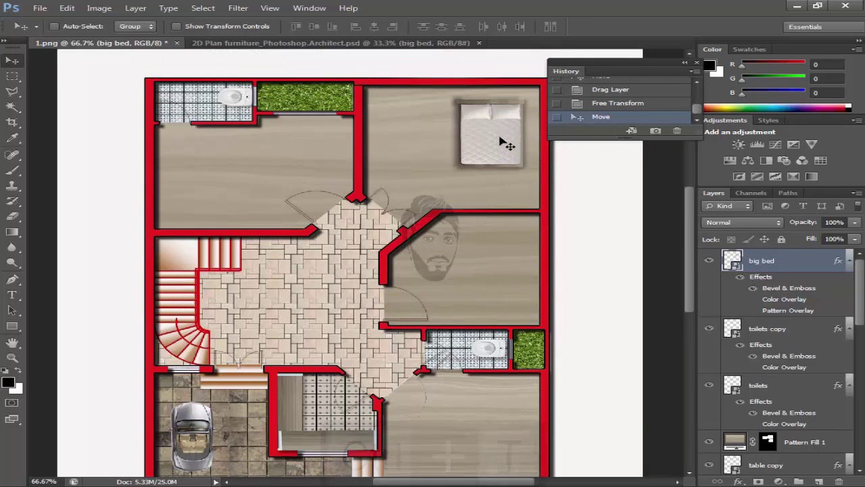
Step: Duplicate the double bed into the middle-right and lower-right bedrooms and align the beds against their upper walls
left_click_drag(501, 143, 502, 414)
key("ctrl+j")
key("ctrl+j")
key("Escape")
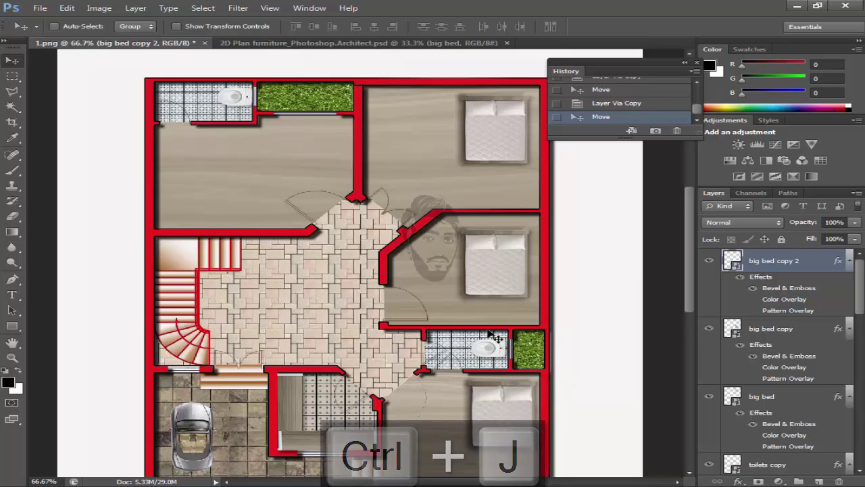
Step: Add another copy of the double bed to the upper-left bedroom, shrunk slightly and set in the corner under the window
scroll(475, 273, "down", 2)
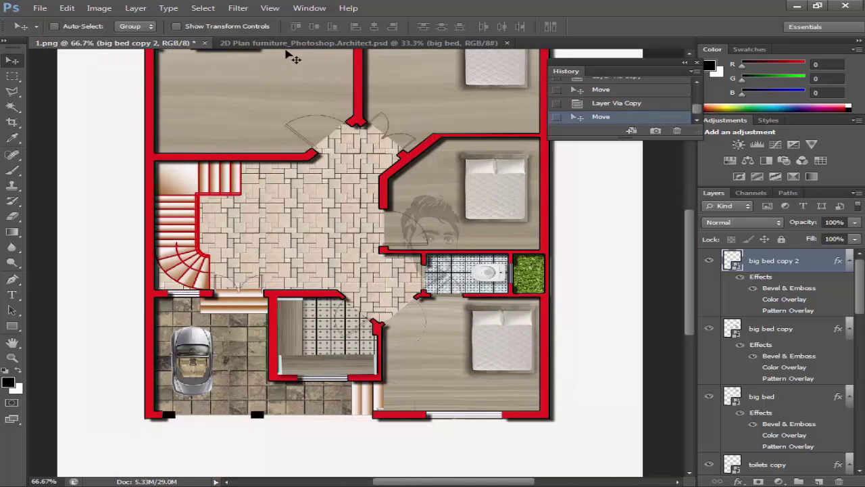
key("ctrl+j")
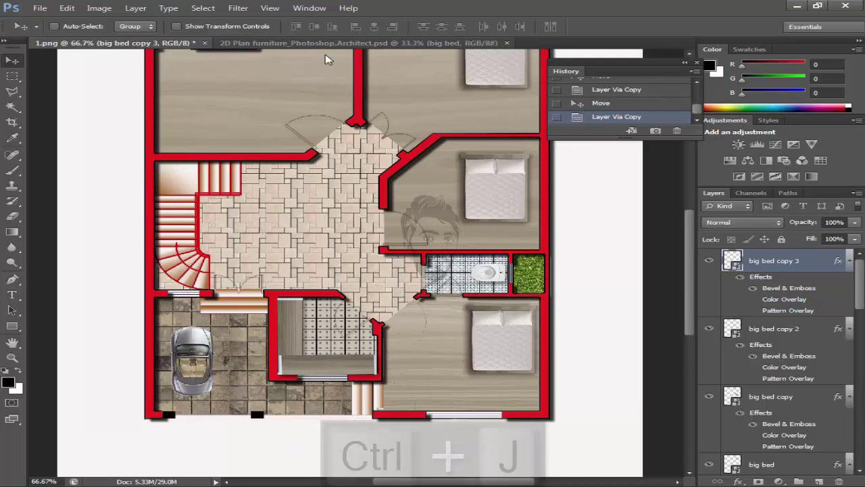
left_click_drag(487, 351, 283, 113)
scroll(283, 113, "up", 2)
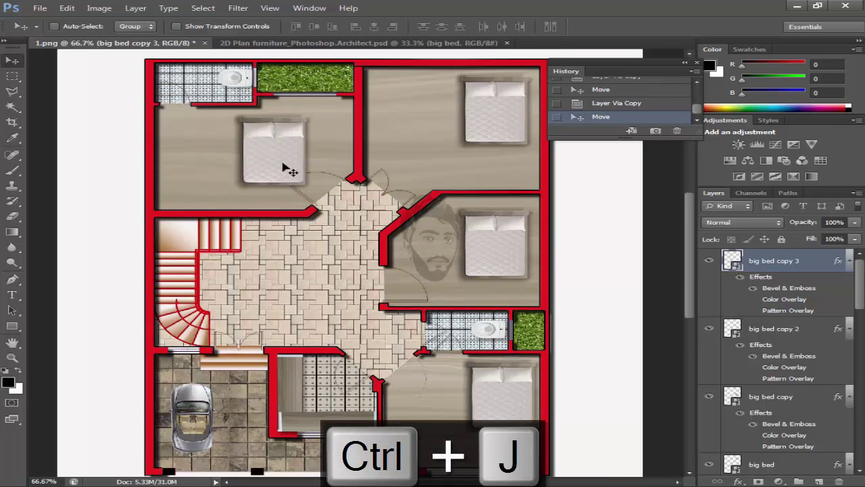
left_click_drag(286, 168, 317, 141)
key("ctrl+t")
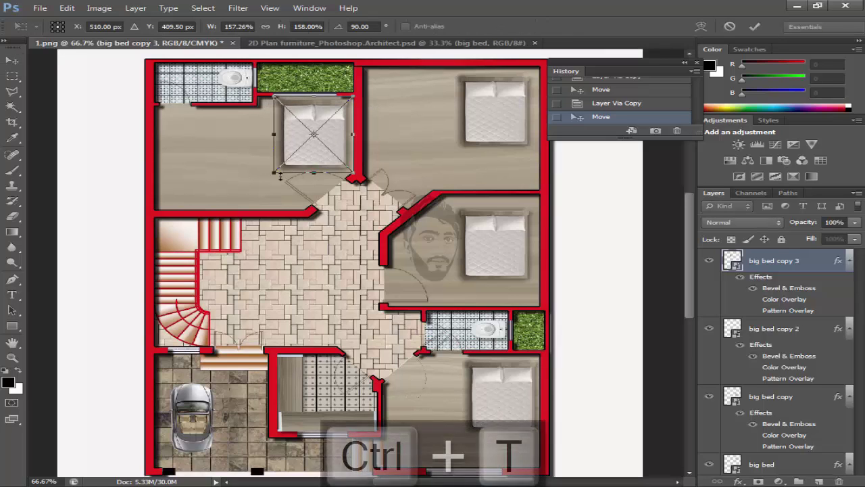
left_click_drag(354, 173, 287, 162)
key("Return")
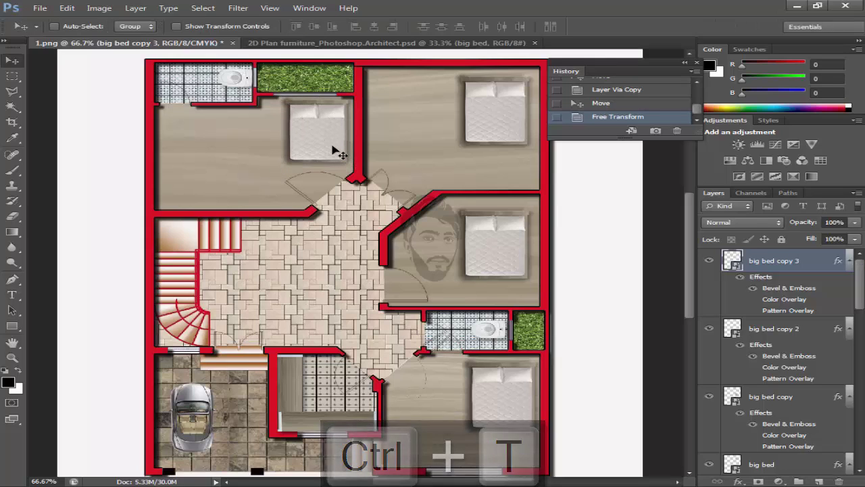
left_click_drag(334, 149, 335, 151)
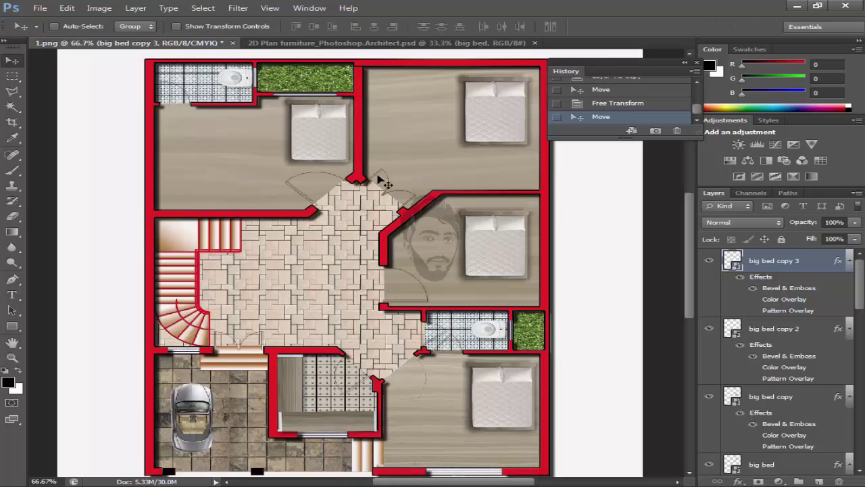
Step: Copy the television from the furniture file into the upper-right bedroom and scale it down against the wall facing the bed
left_click(406, 43)
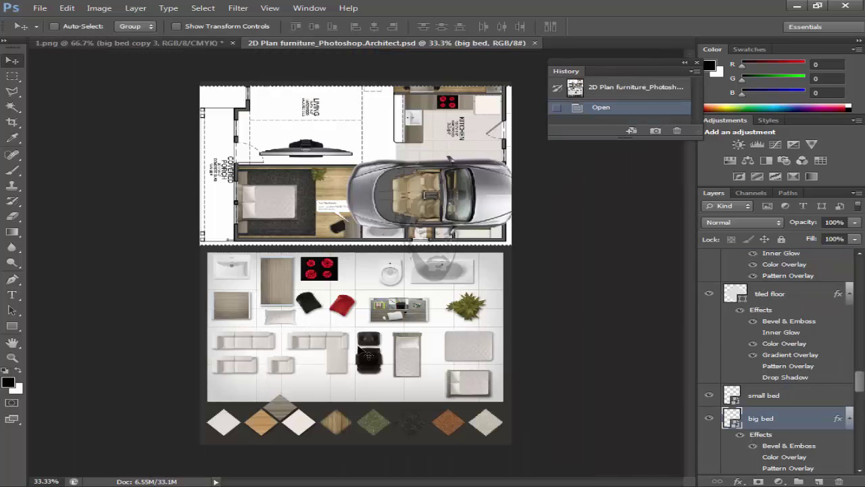
left_click_drag(323, 161, 444, 163)
key("ctrl+t")
left_click_drag(323, 187, 503, 180)
key("Return")
key("ctrl+t")
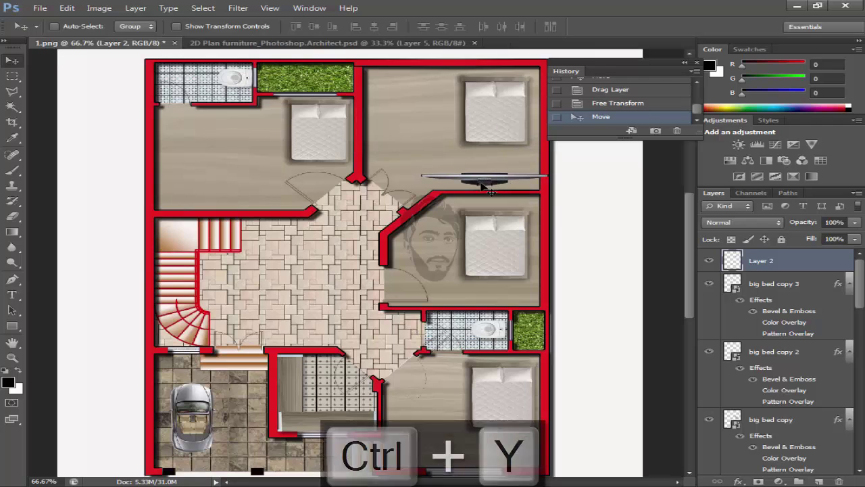
left_click_drag(420, 188, 488, 183)
key("Return")
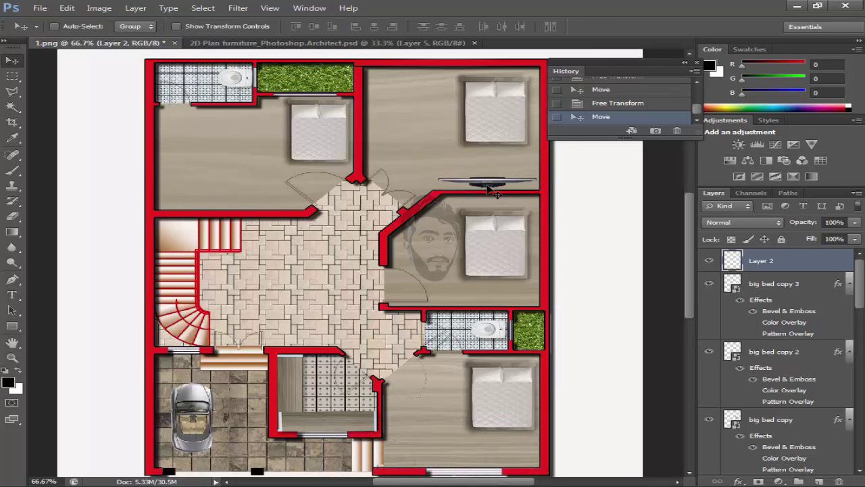
Step: Duplicate the television into the middle-right and lower-right bedrooms, against the walls facing the beds
key("ctrl+j")
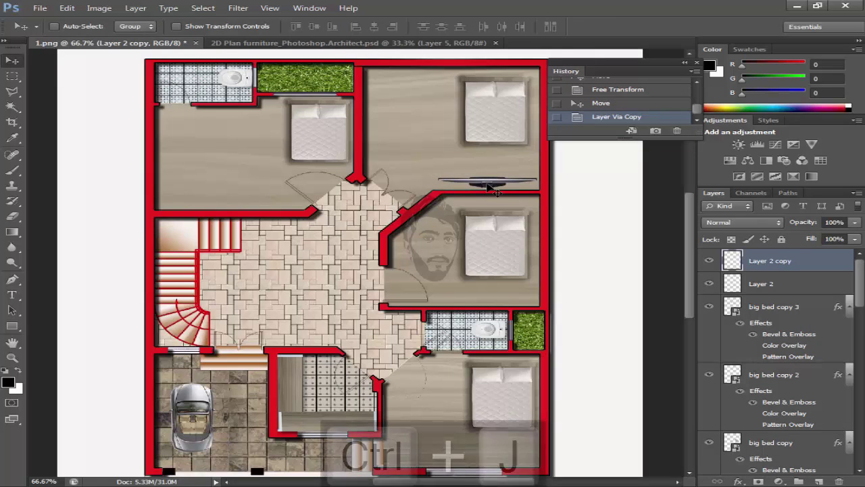
left_click_drag(489, 185, 489, 347)
key("ctrl+j")
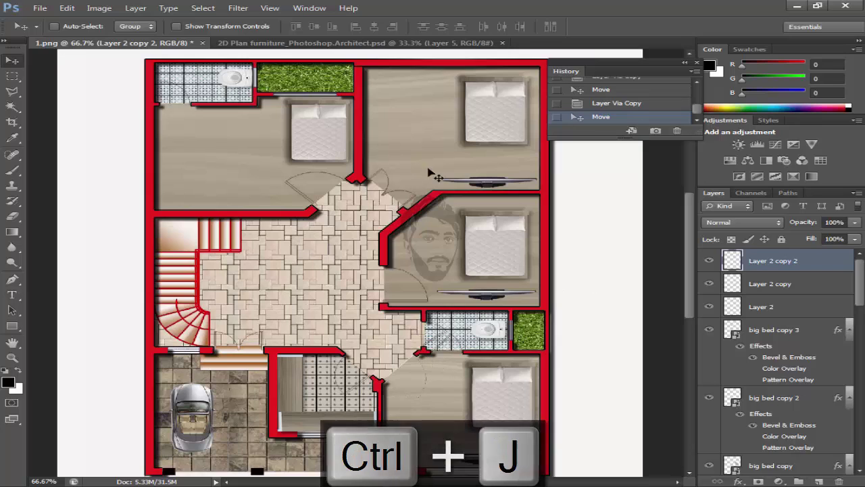
Step: Copy the three-seat sofa from the furniture file into the upper-right bedroom, rotate it -90° and scale it beside the bed
key("ctrl+Tab")
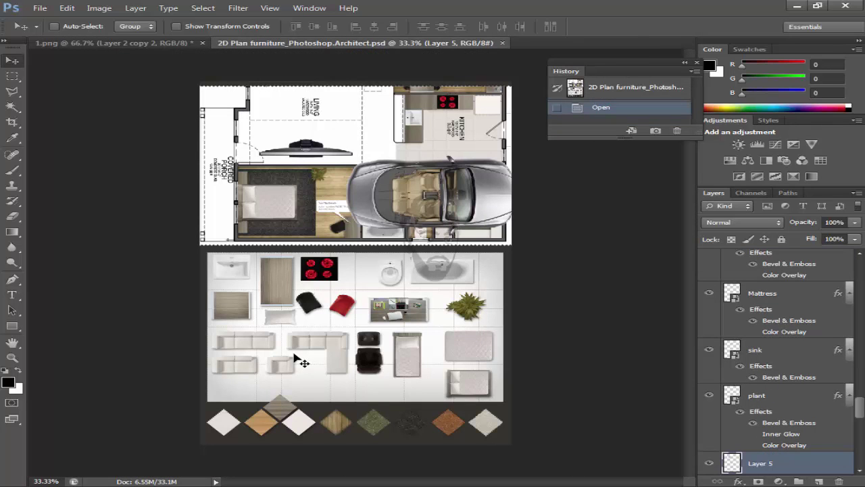
left_click(264, 350, "ctrl")
left_click_drag(261, 323, 419, 392)
key("ctrl+t")
key("Return")
key("ctrl+j")
key("ctrl+t")
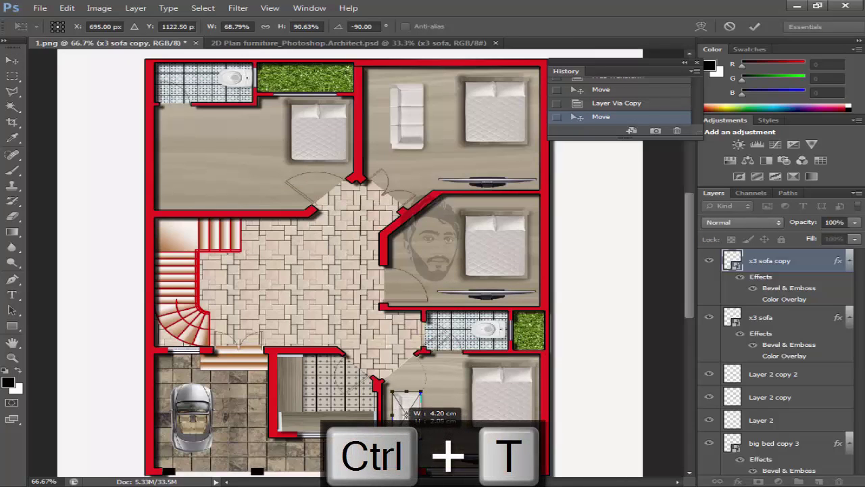
key("Return")
key("Delete")
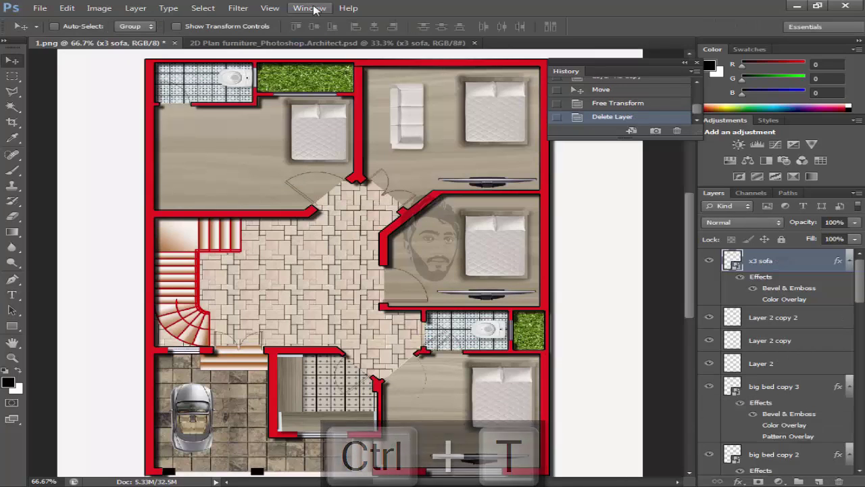
Step: Copy the two-seat sofa into the lower-right bedroom, rotated -90° and scaled to fit, and duplicate it into the middle-right bedroom
left_click(322, 43)
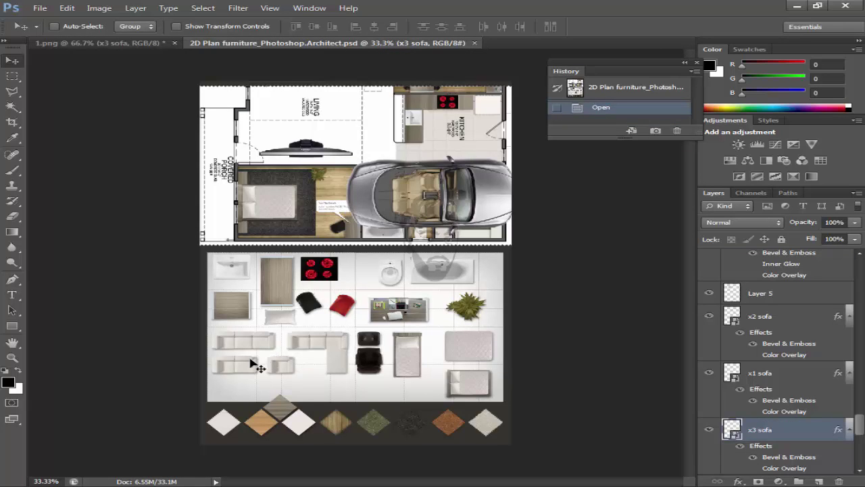
left_click_drag(257, 365, 143, 89)
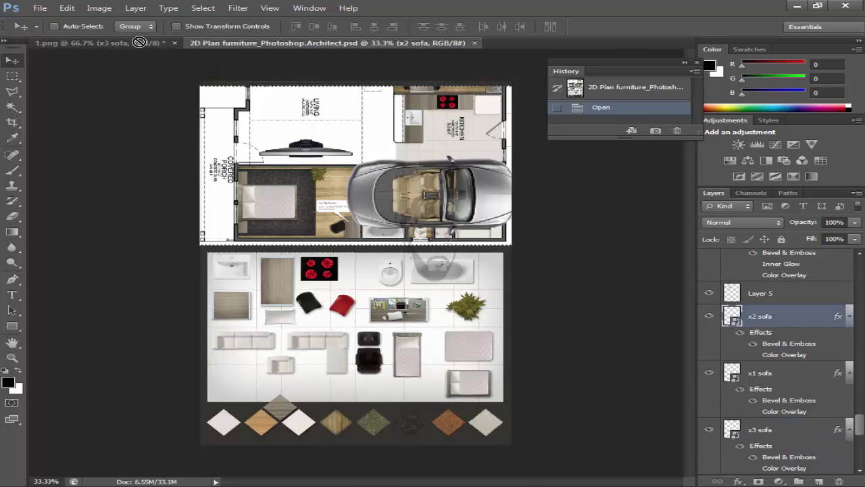
left_click_drag(139, 42, 284, 315)
left_click_drag(426, 435, 430, 389)
key("ctrl+t")
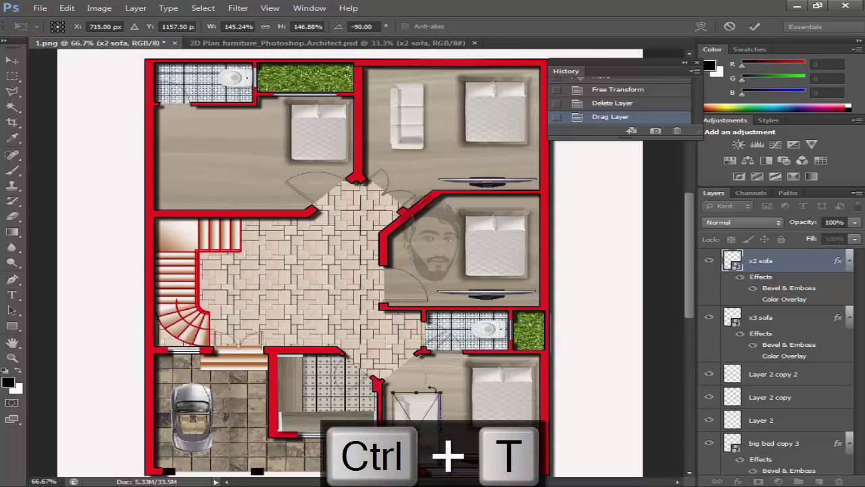
left_click_drag(401, 447, 399, 430)
key("Return")
left_click_drag(399, 428, 428, 261)
key("ctrl+j")
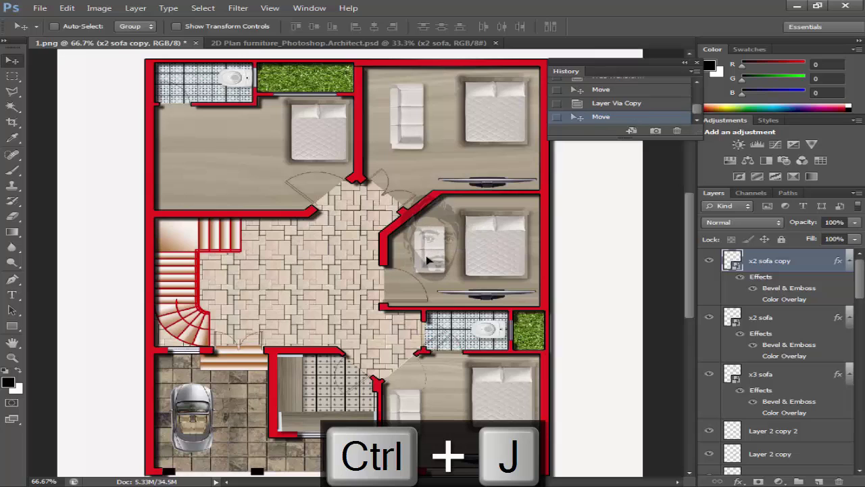
Step: Copy the office desk and the red chair together from the furniture file into the upper-left bedroom
left_click(323, 44)
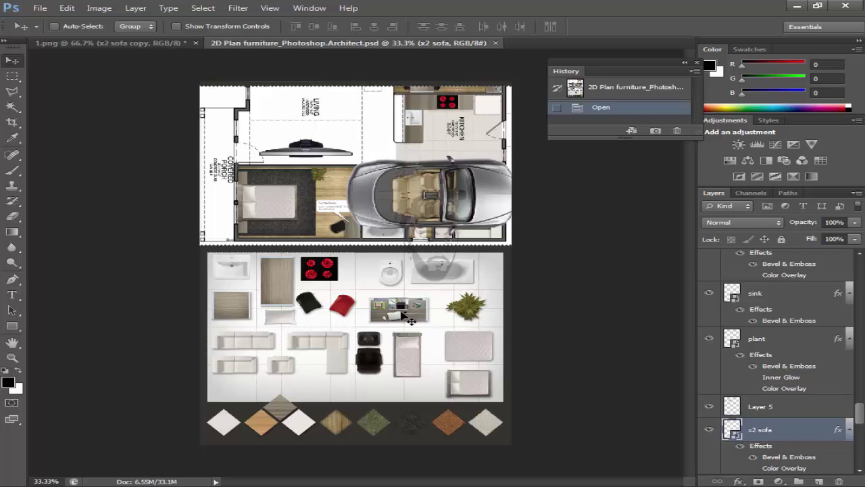
left_click(410, 321, "ctrl")
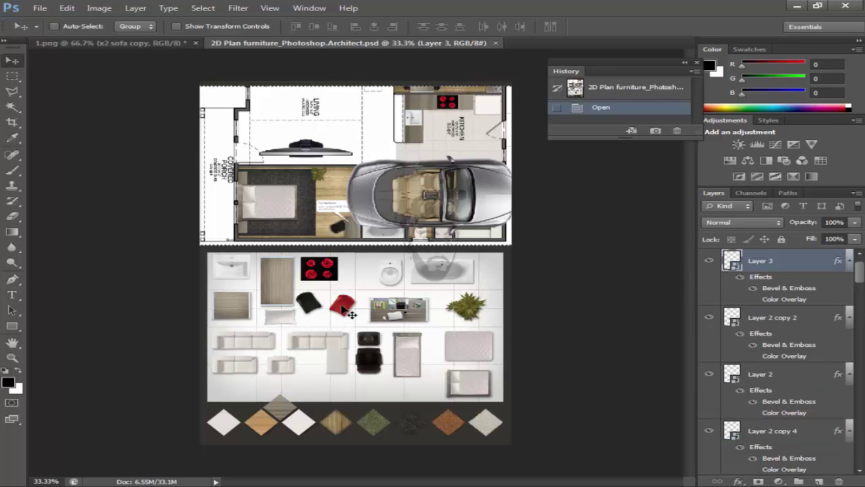
left_click(353, 313, "ctrl")
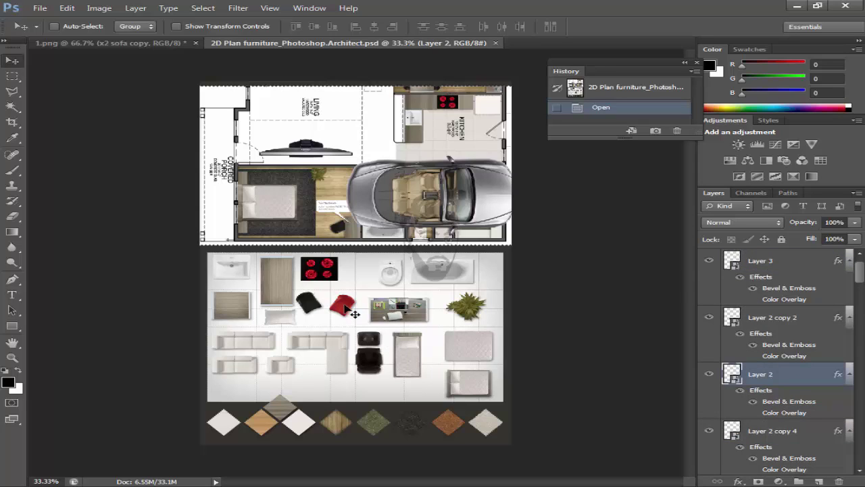
left_click(409, 318, "ctrl")
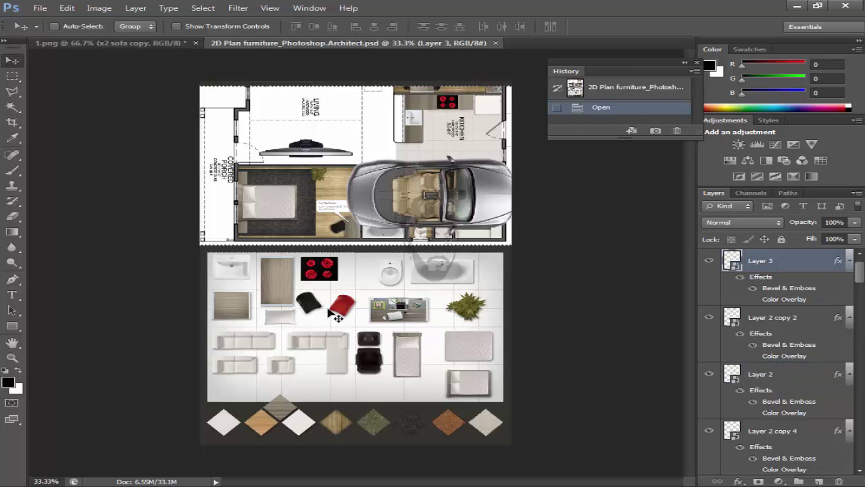
left_click(336, 318, "ctrl+shift")
left_click_drag(336, 318, 198, 199)
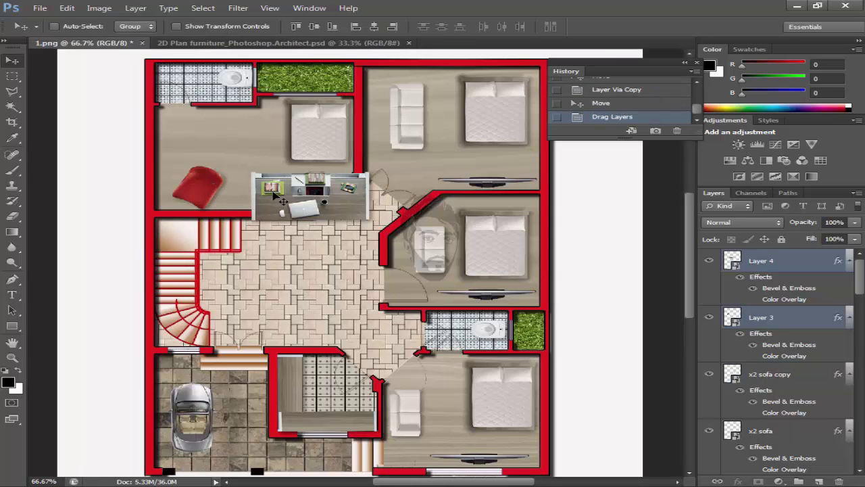
Step: Scale down the desk and red chair, set the desk near the bedroom's lower wall and place the chair behind it
key("ctrl+y")
key("ctrl+t")
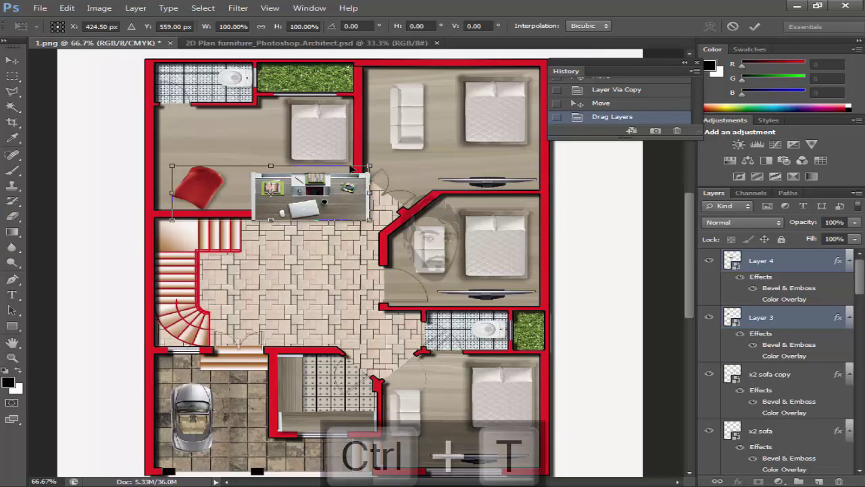
left_click_drag(370, 165, 218, 196)
key("Return")
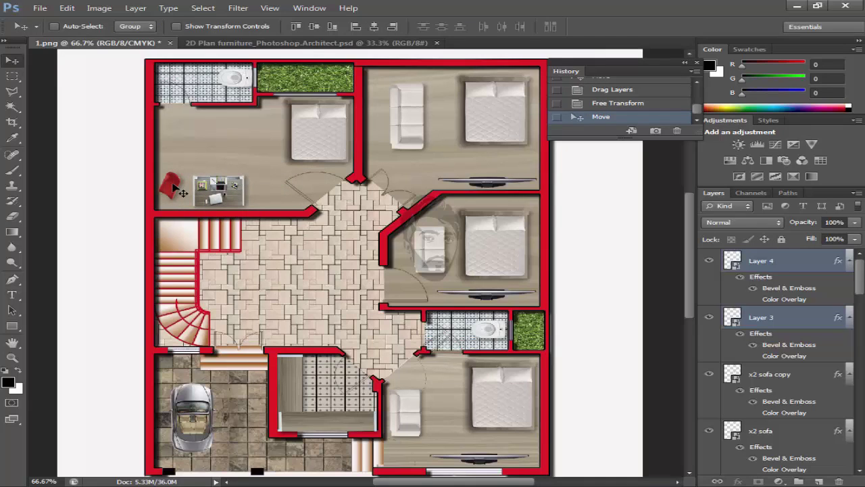
left_click(220, 174, "ctrl")
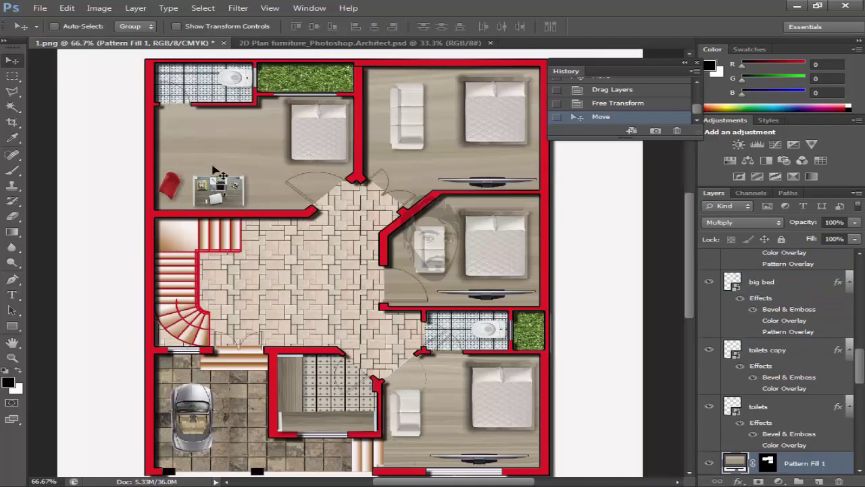
left_click(178, 195, "ctrl")
left_click_drag(181, 193, 227, 190)
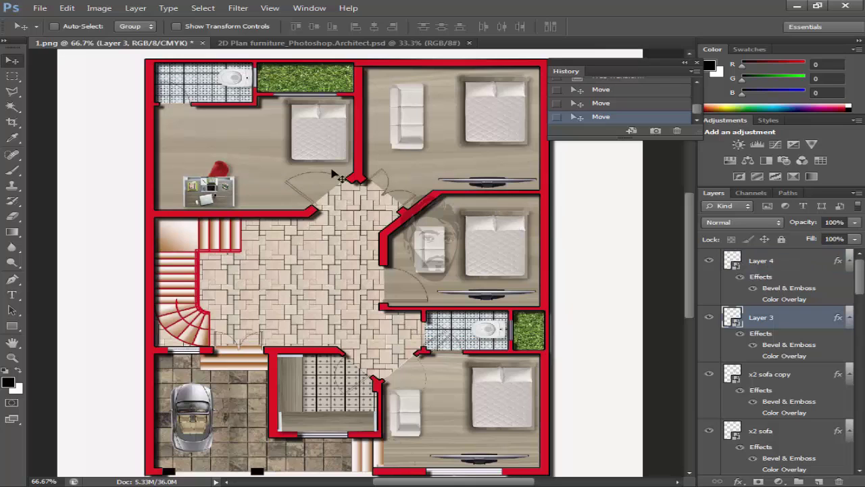
Step: Copy the plant from the furniture file onto the grass strip above the upper-left bedroom and scale it down to fit
scroll(379, 296, "down", 2)
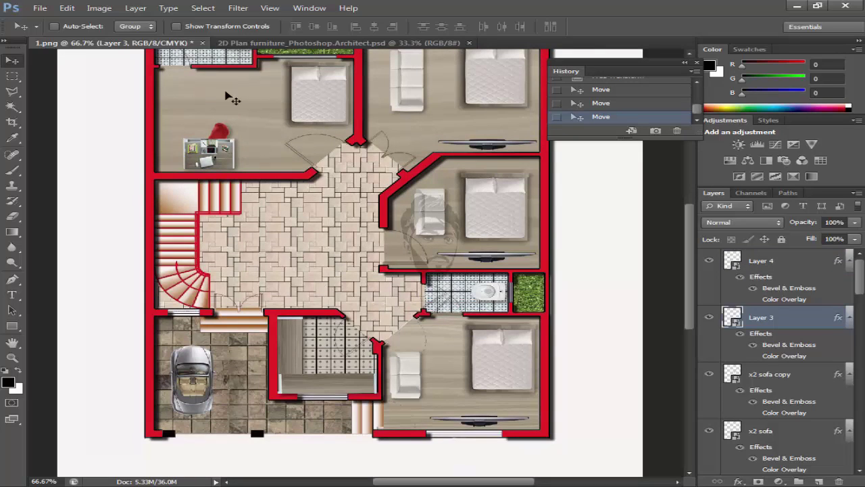
left_click(338, 42)
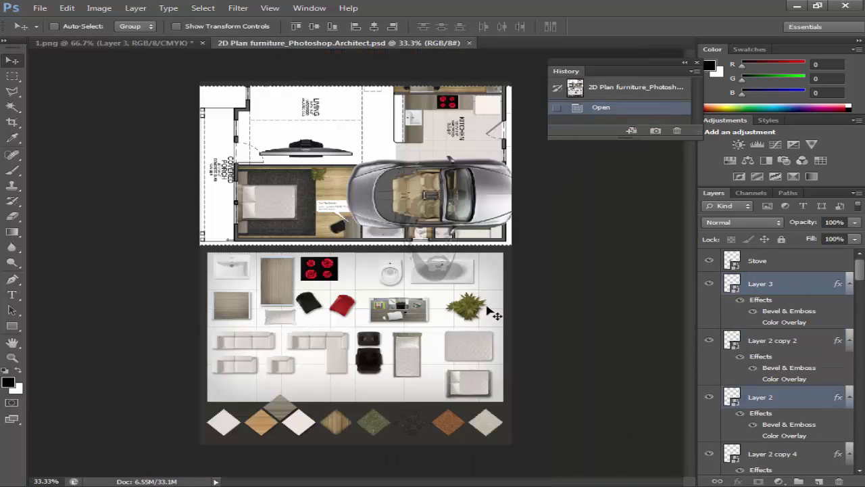
left_click_drag(459, 315, 288, 96)
key("ctrl+t")
key("Return")
key("ctrl+t")
key("Return")
Step: Duplicate the plant once more on the upper grass strip and once onto the small grass patch beside the lower bathroom
key("ctrl+j")
key("ctrl+h")
key("ctrl+j")
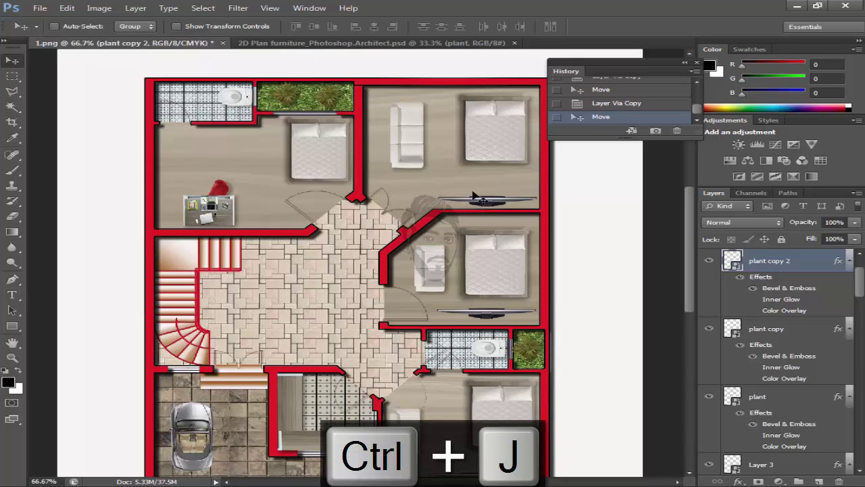
Step: Adjust the positions of the televisions against the lower walls of the middle-right and lower-right bedrooms
scroll(473, 196, "down", 2)
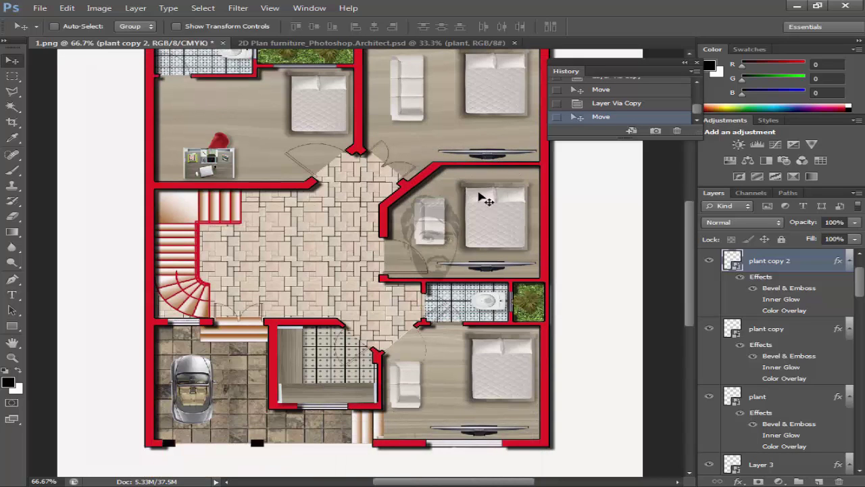
left_click_drag(498, 270, 488, 270)
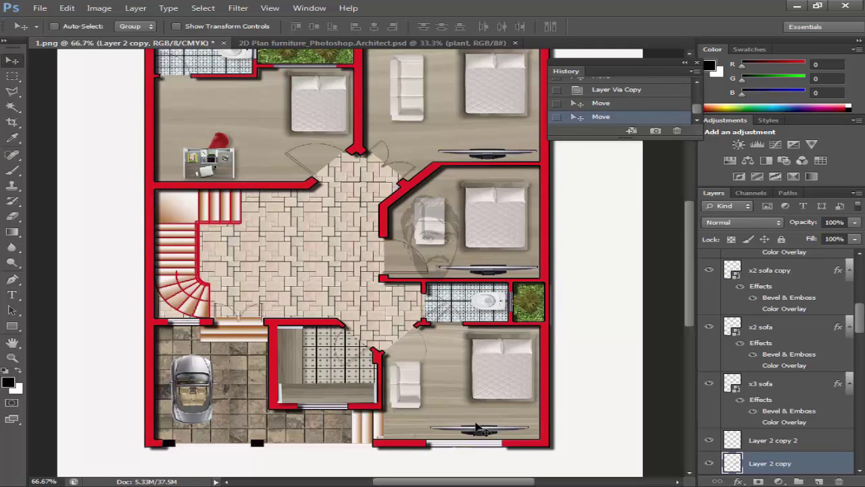
left_click(477, 427, "ctrl")
left_click_drag(478, 427, 467, 410)
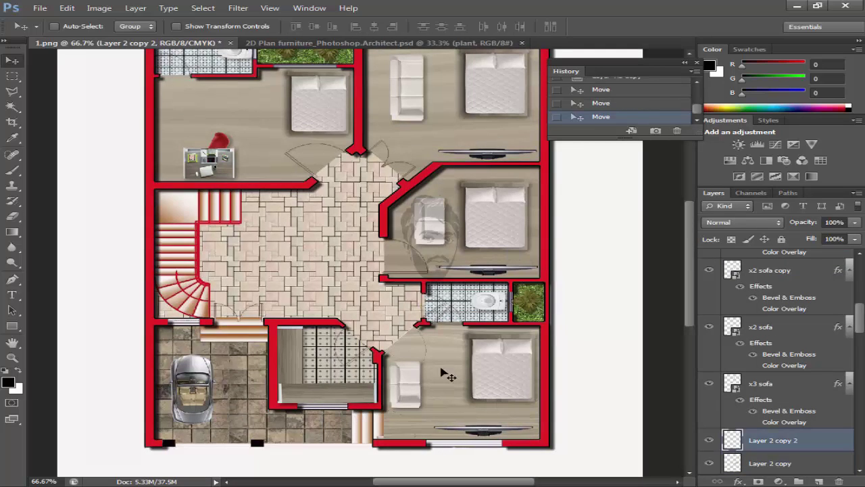
scroll(292, 384, "up", 2)
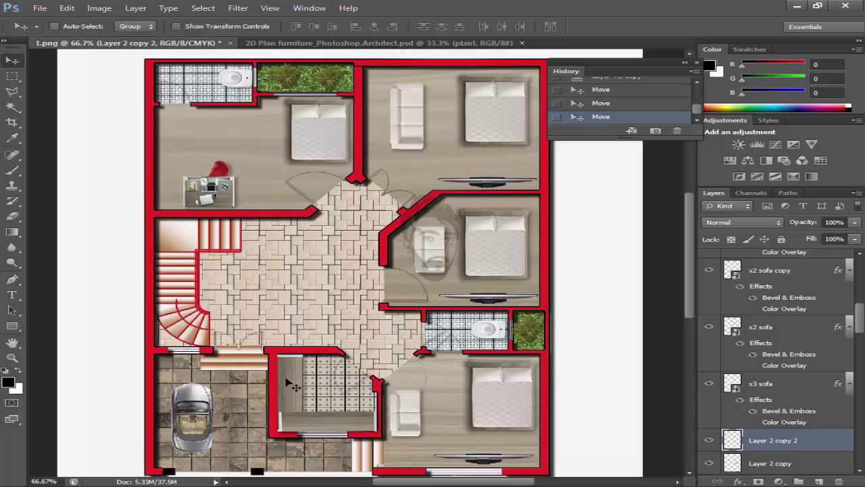
Step: Copy the four-burner stove from the furniture file into the kitchen of the floor plan
left_click(344, 43)
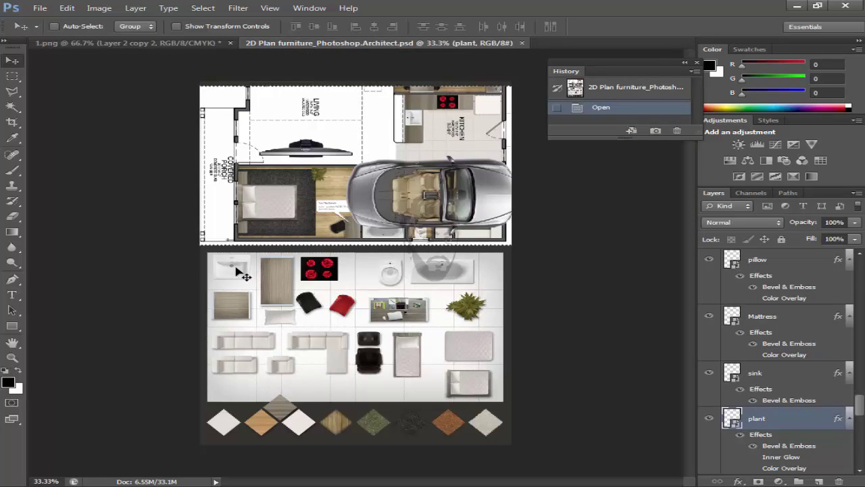
left_click(238, 272, "ctrl")
left_click_drag(313, 289, 237, 294)
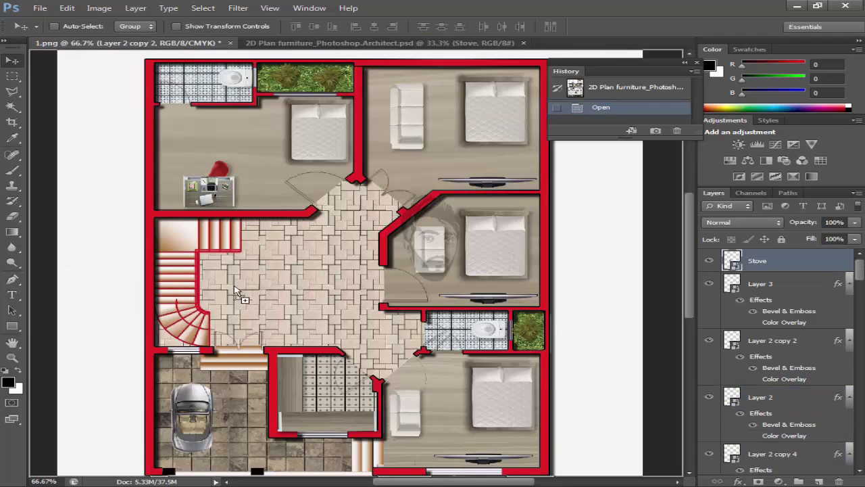
left_click_drag(310, 374, 310, 375)
Step: Scale the stove down to the counter's depth and set it on the lower kitchen counter in front of the window
key("ctrl+t")
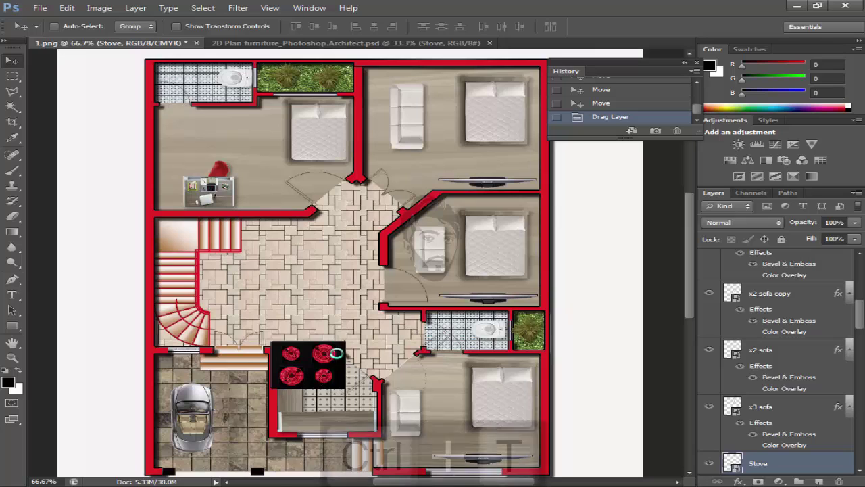
left_click_drag(334, 312, 270, 407)
key("Return")
key("ctrl+t")
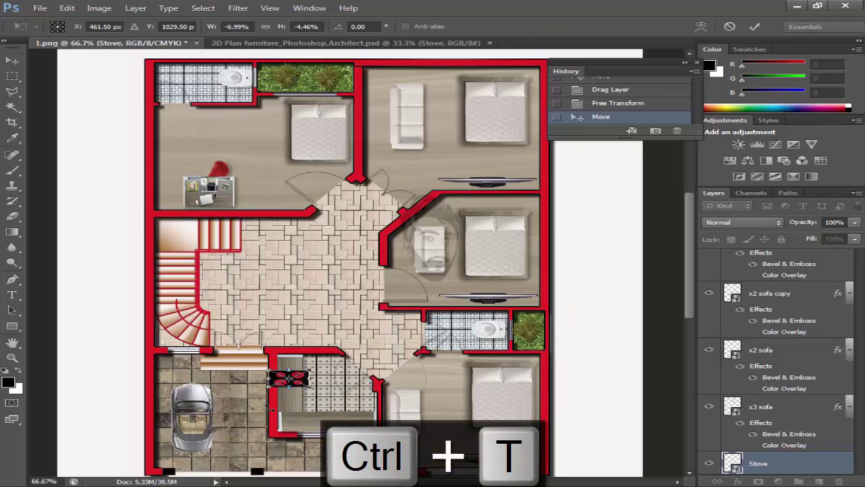
key("Return")
left_click_drag(298, 380, 345, 434)
Step: Copy the sink from the furniture file into the plan, rotate it -90°, scale it down and set it on the left kitchen counter
left_click(292, 44)
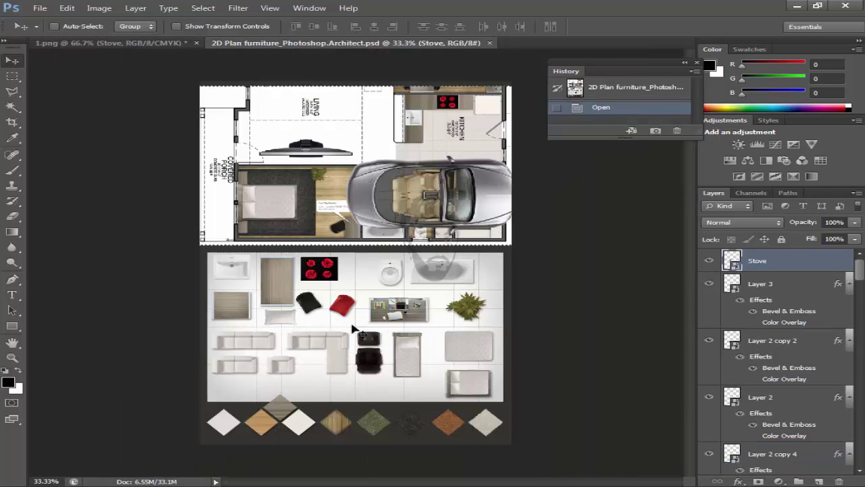
left_click_drag(255, 287, 194, 177)
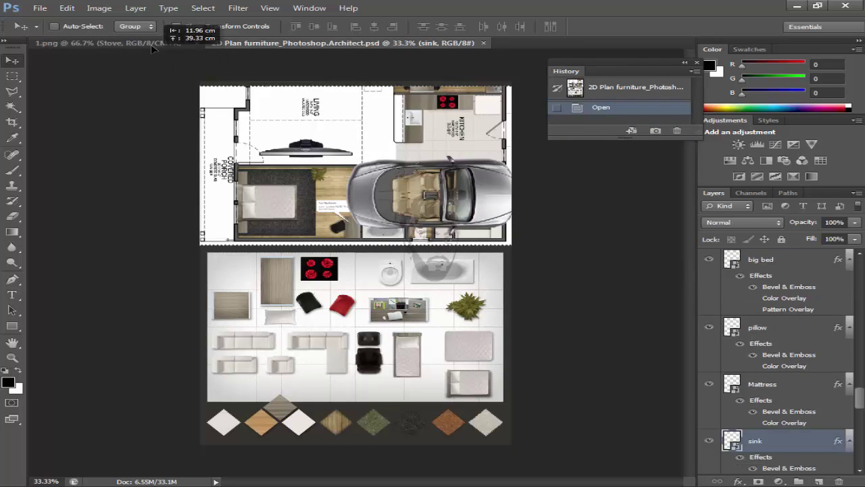
left_click_drag(153, 46, 247, 282)
left_click_drag(296, 394, 319, 336)
key("ctrl+t")
key("Return")
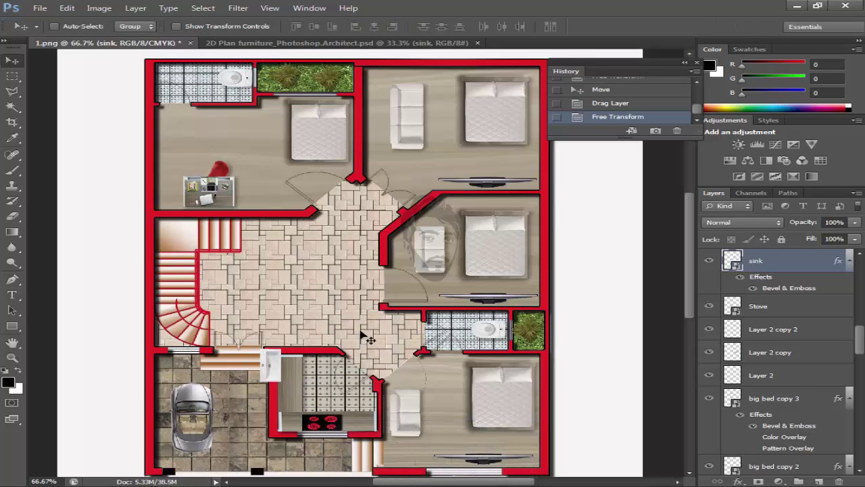
left_click_drag(276, 367, 291, 381)
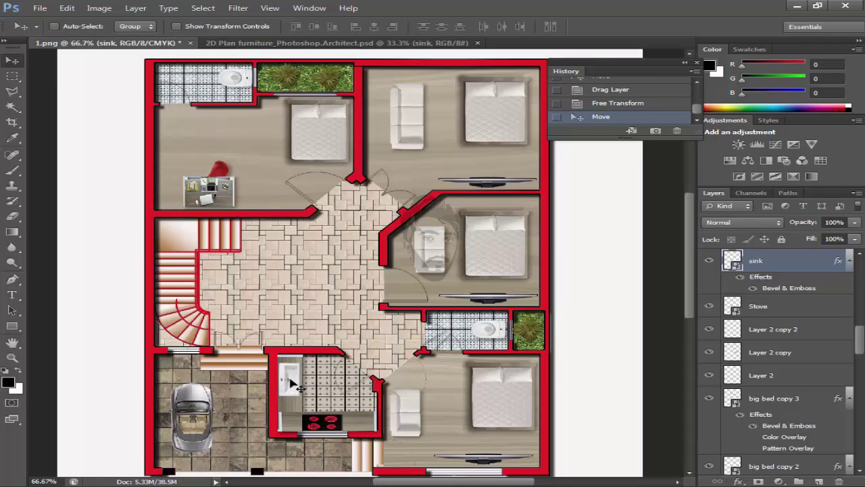
Step: Duplicate the sink into the lower bathroom, rotate it back to horizontal, shrink it and place it beside the toilet against the upper wall
key("ctrl+j")
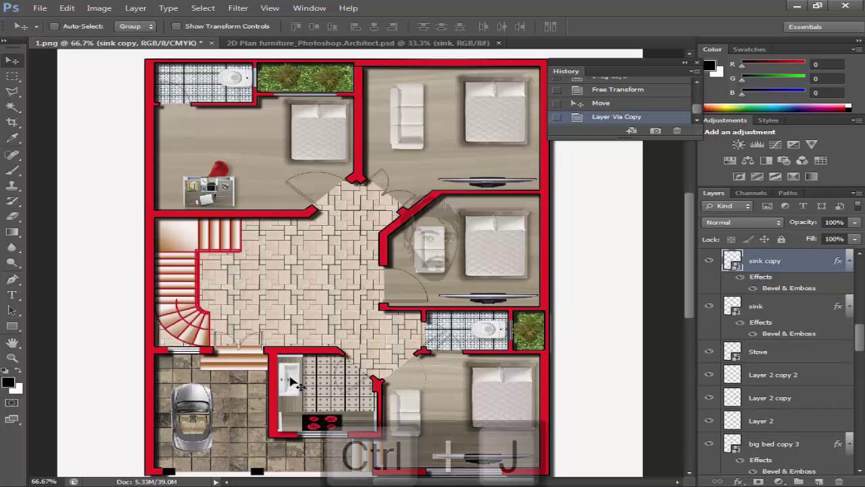
left_click_drag(291, 381, 444, 333)
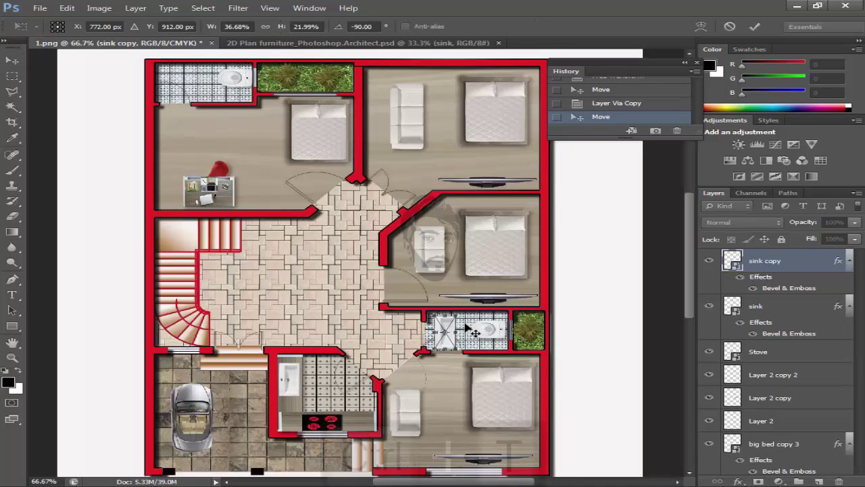
key("ctrl+t")
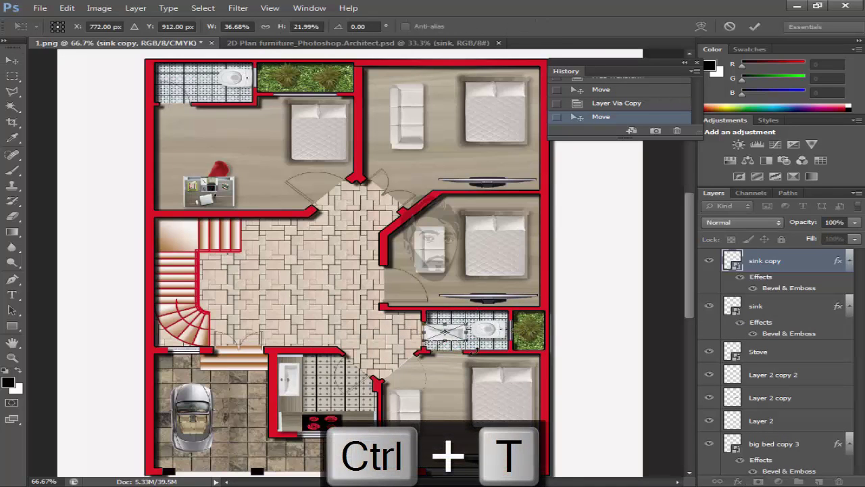
left_click_drag(467, 331, 449, 323)
key("Return")
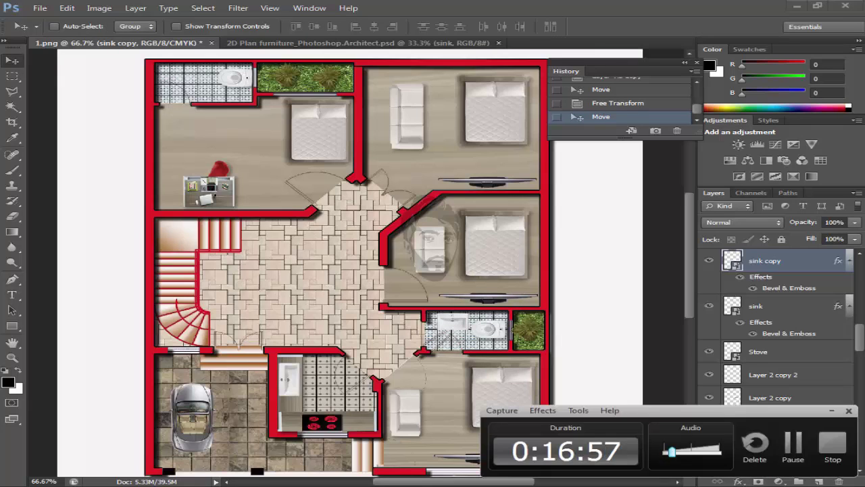
Step: Shrink the lower bathroom's sink to about 22.7% width and 17.3% height and set it against the upper wall
left_click(460, 329, "ctrl+space")
left_click(459, 330, "ctrl+space")
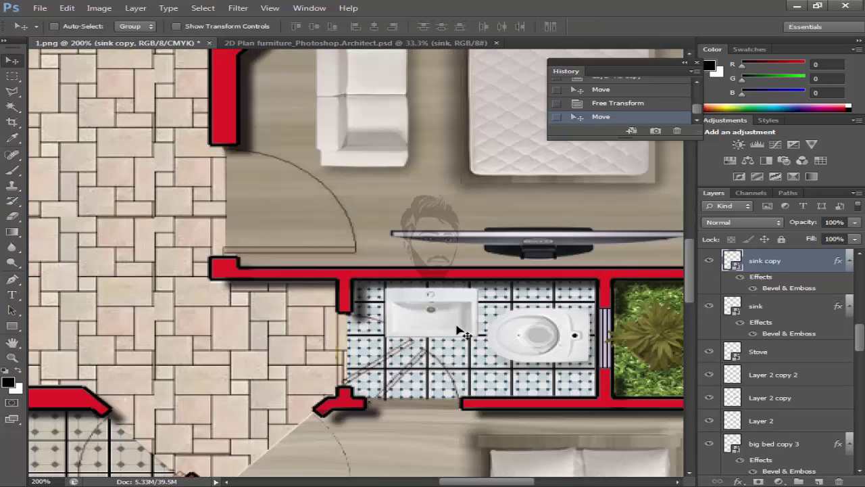
key("ctrl+t")
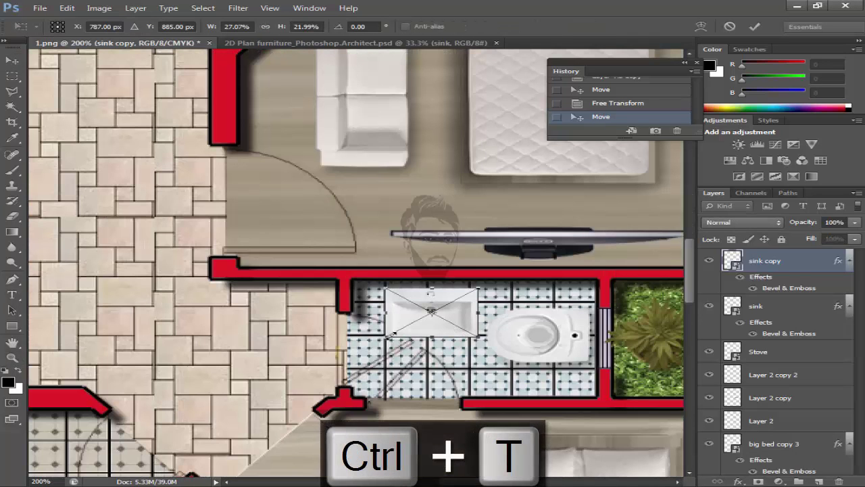
left_click_drag(386, 336, 431, 315)
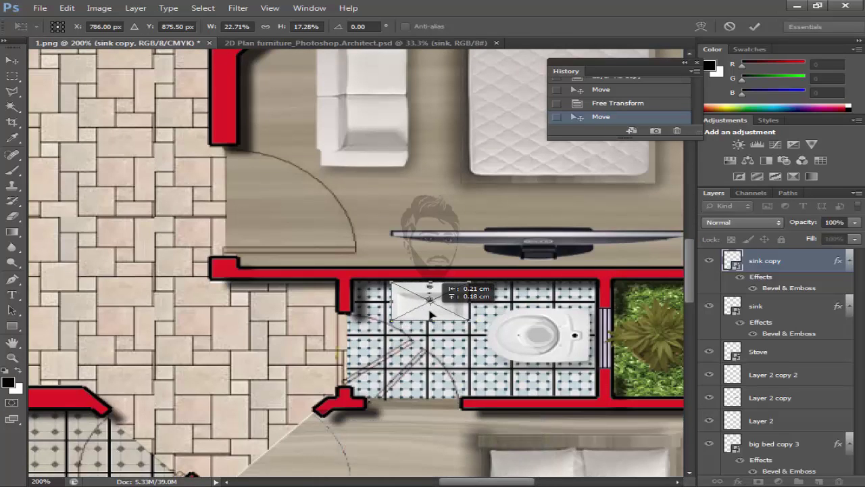
key("Return")
Step: Duplicate the lower bathroom's sink and place the copy beside the toilet in the upper-left bathroom
key("z")
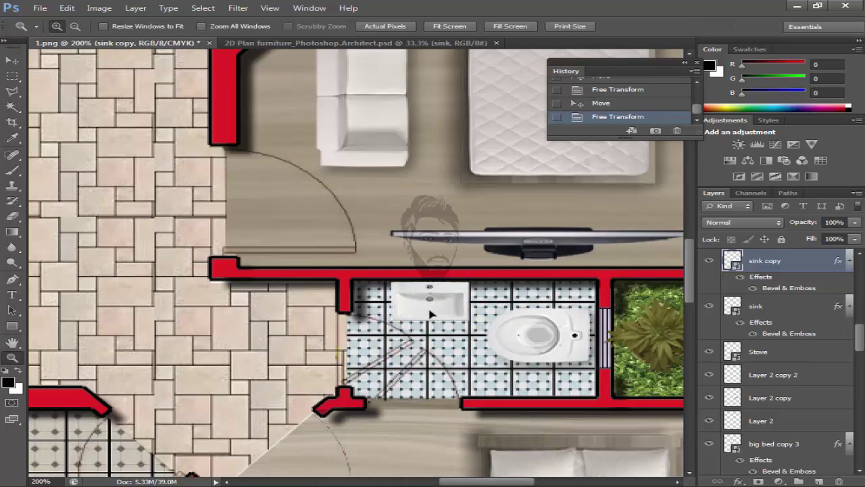
right_click(456, 333)
left_click(476, 319)
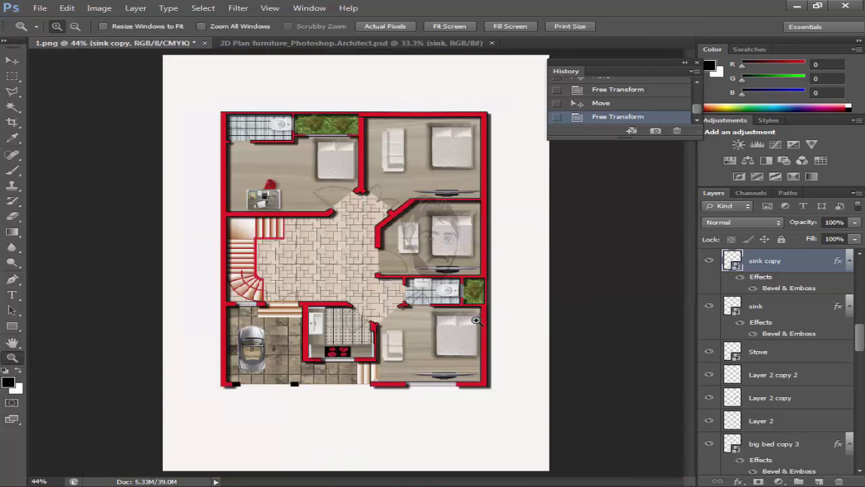
key("ctrl+j")
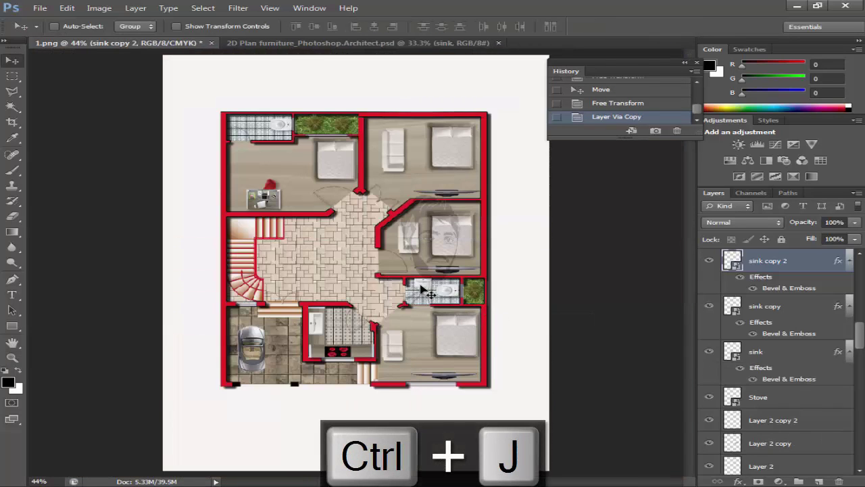
left_click_drag(419, 287, 250, 125)
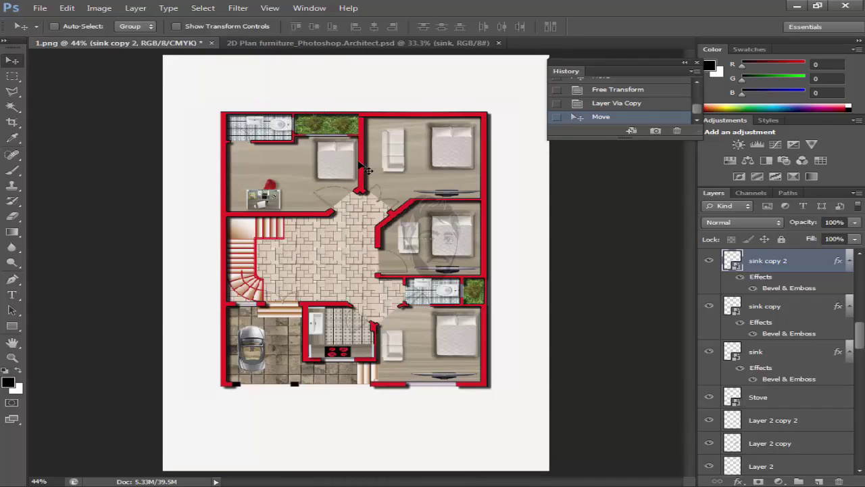
Step: Examine the furnished floor plan and compare its furniture layout with the finished reference image in Windows Photo Viewer
key("z")
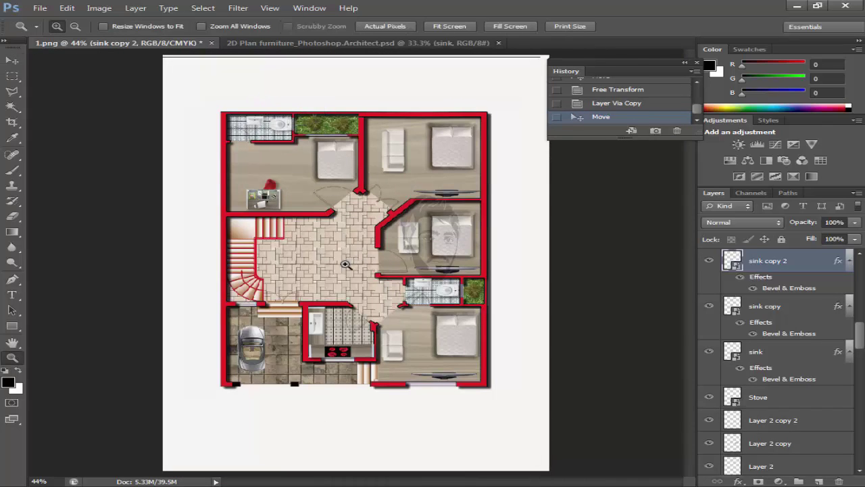
left_click(348, 262)
left_click(343, 262)
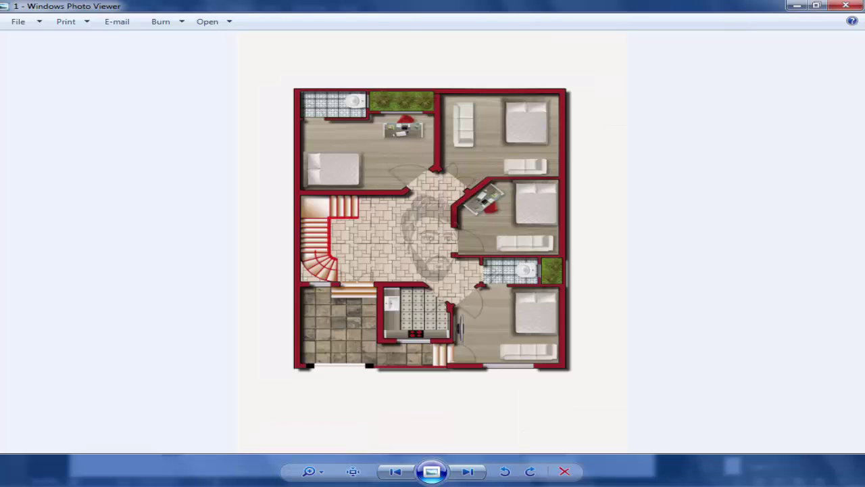
scroll(386, 382, "up", 3)
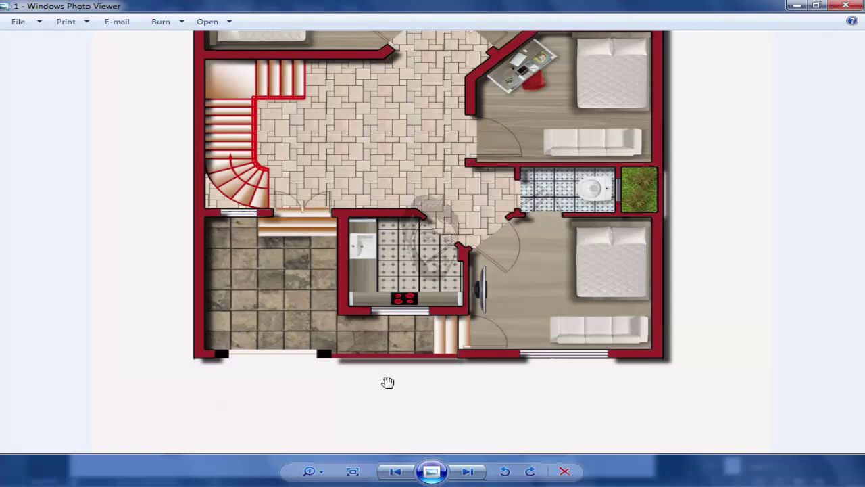
scroll(639, 323, "down", 3)
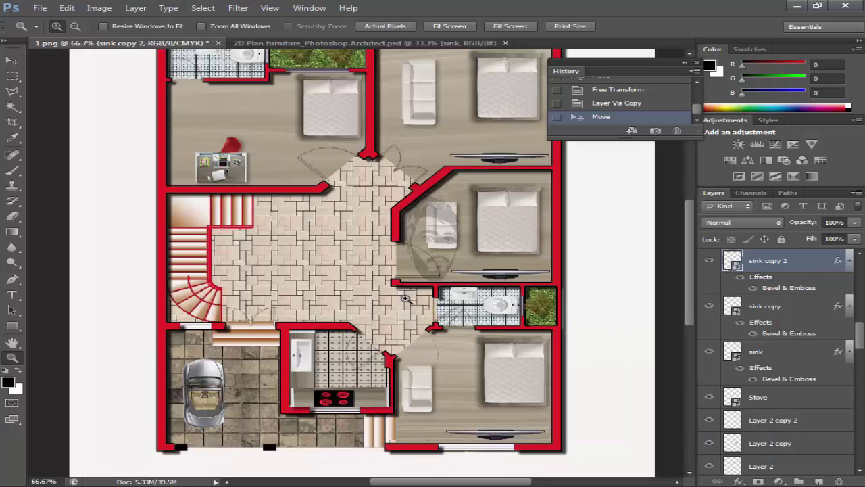
left_click(405, 298)
key("c")
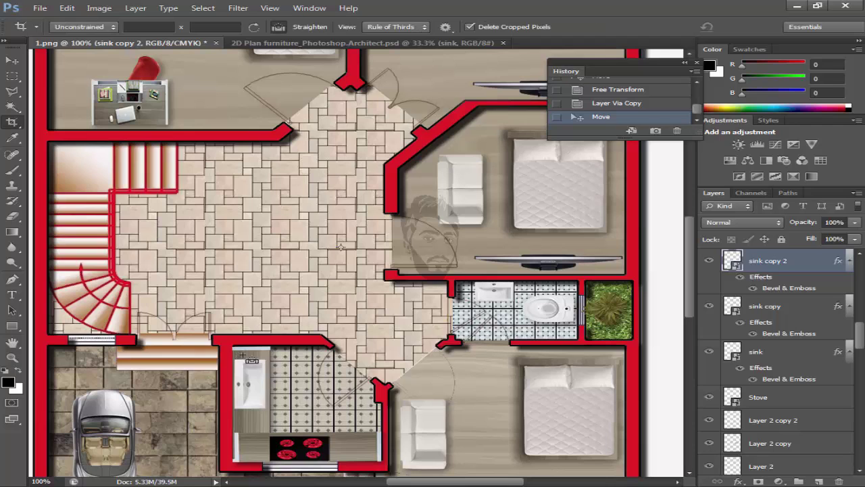
key("x")
key("z")
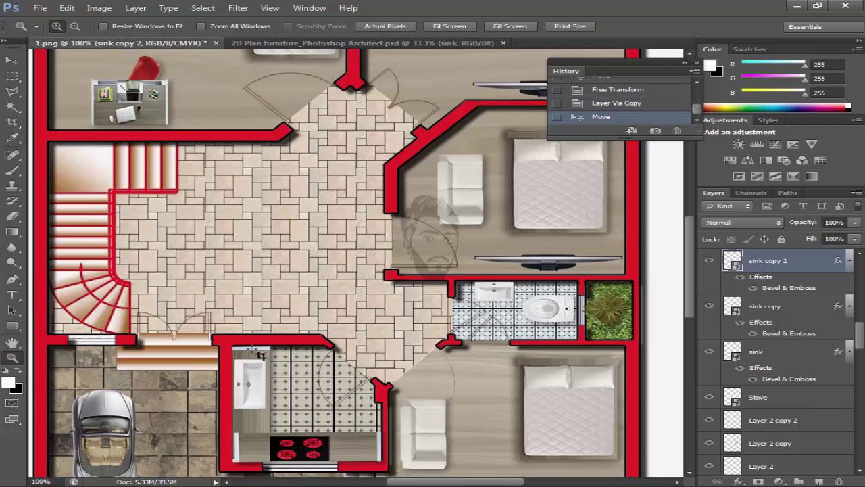
right_click(274, 338)
left_click(323, 406)
right_click(342, 297)
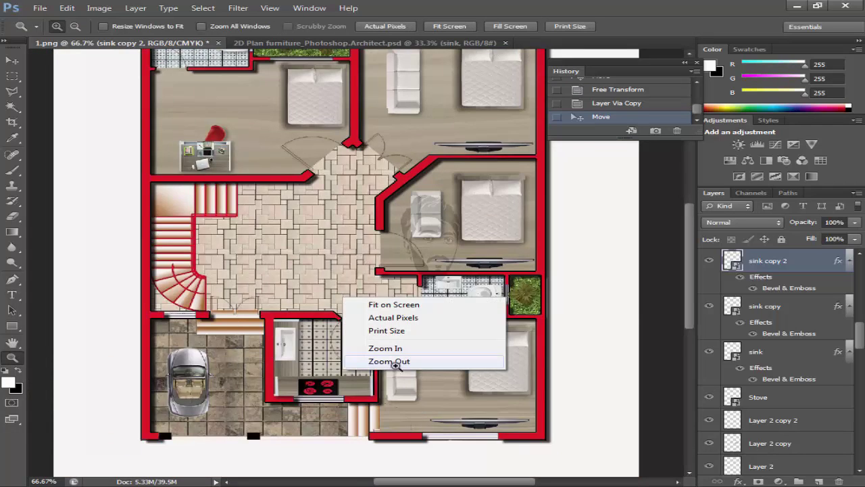
left_click(394, 362)
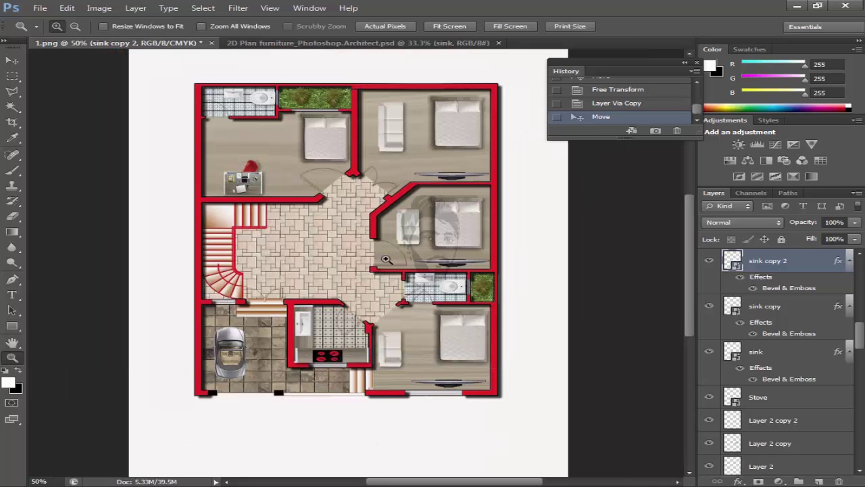